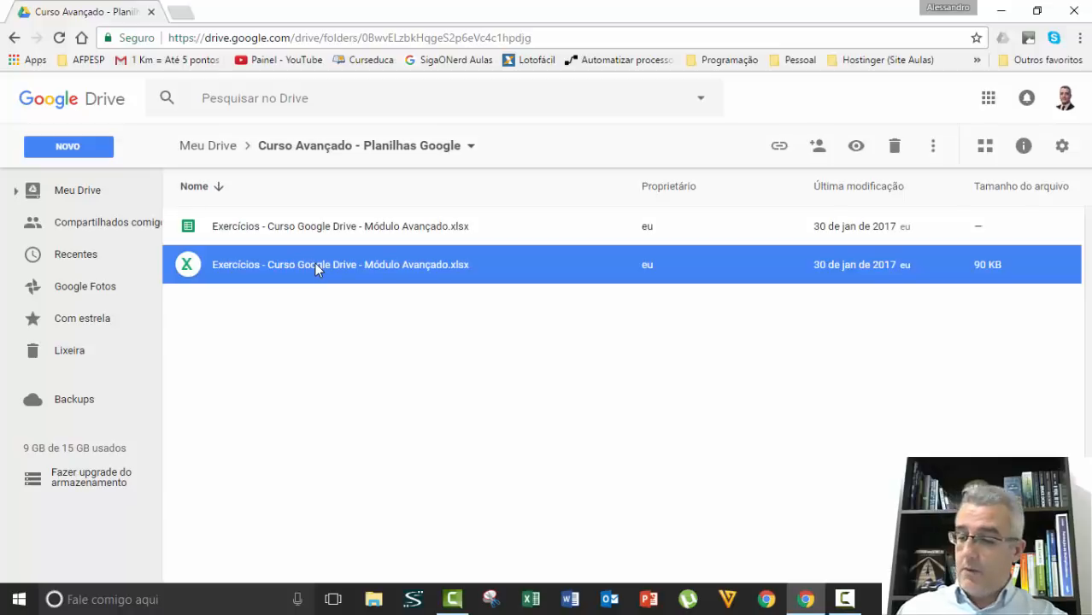
# Remove the Excel copy of the exercise file from the course folder and undo the removal
pyautogui.press('Delete')
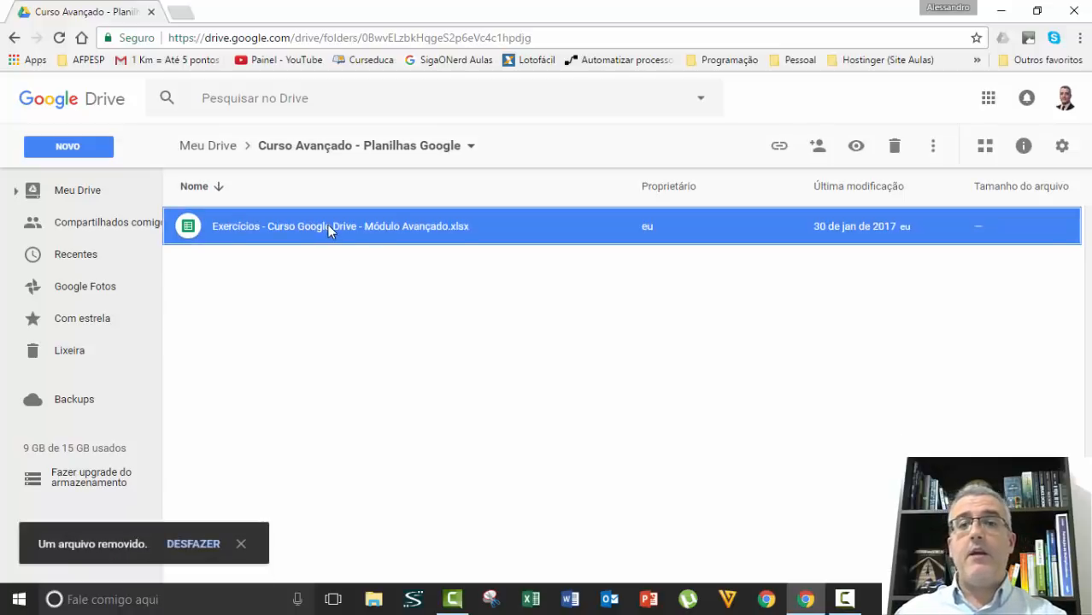
pyautogui.click(209, 543)
pyautogui.click(339, 413)
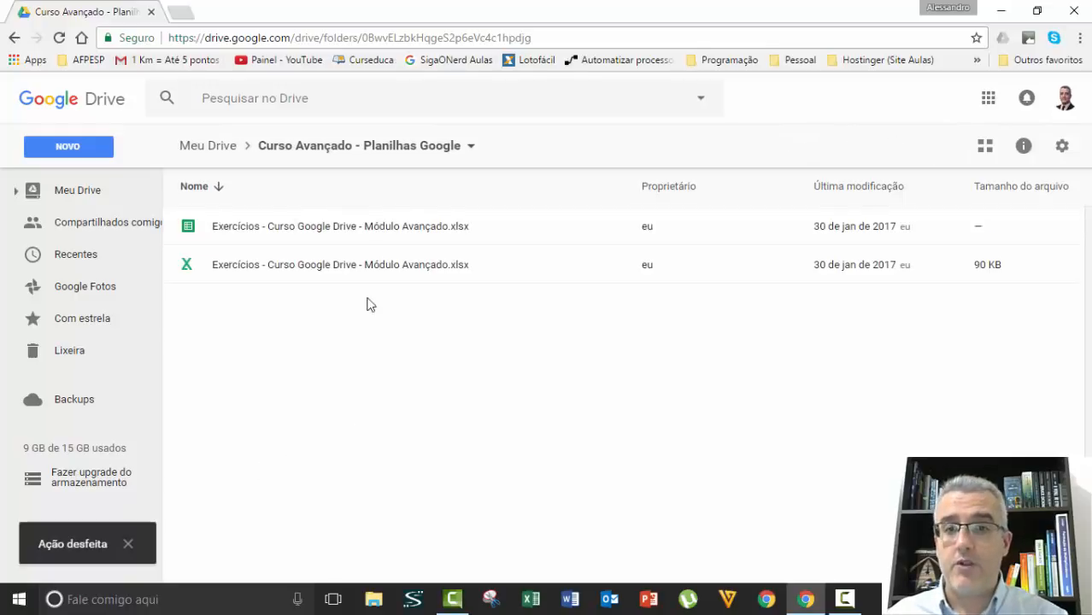
# Open the Google Sheets version of the exercise file and load Google Images in a new browser tab
pyautogui.doubleClick(346, 228)
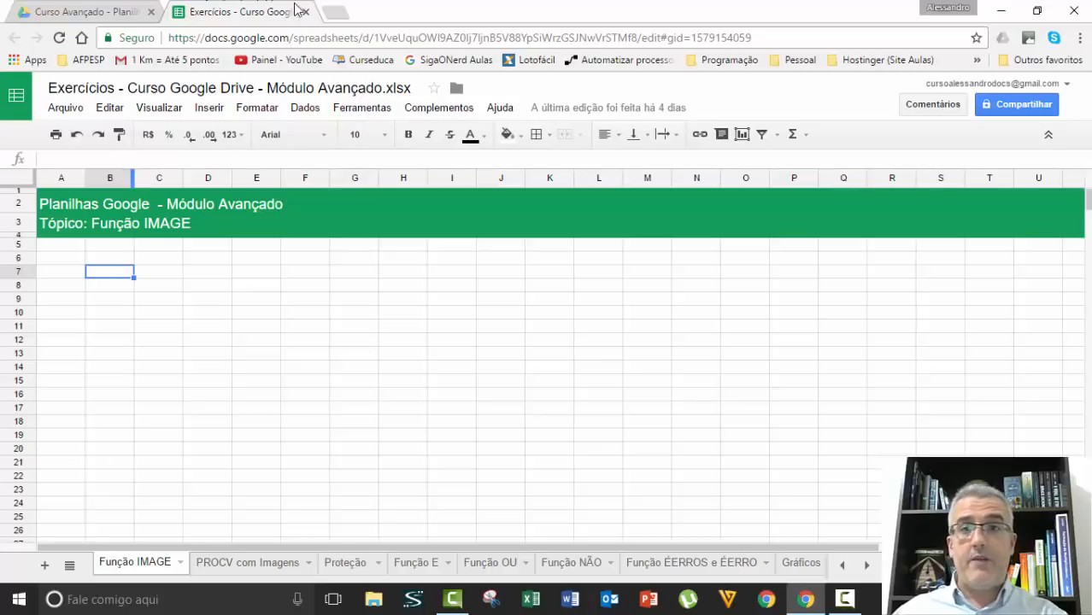
pyautogui.click(333, 14)
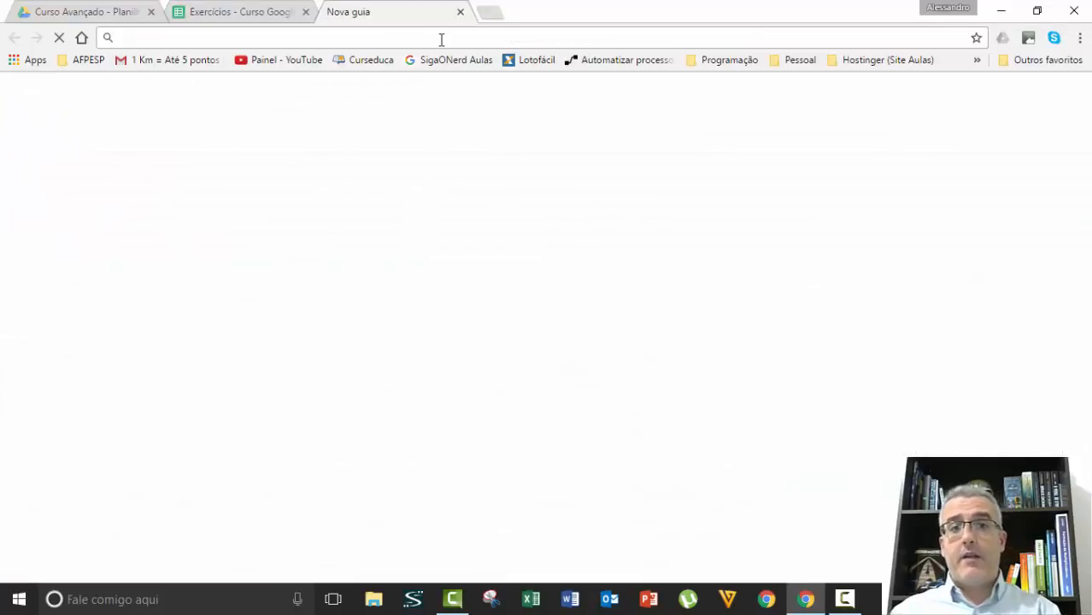
pyautogui.write('www.go')
pyautogui.press('Return')
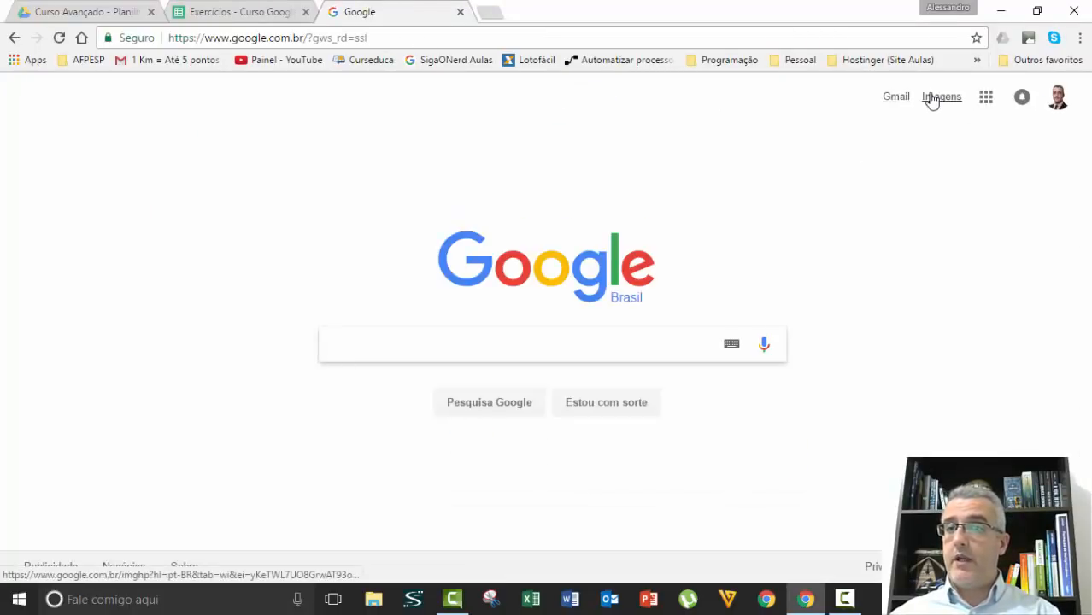
pyautogui.click(933, 97)
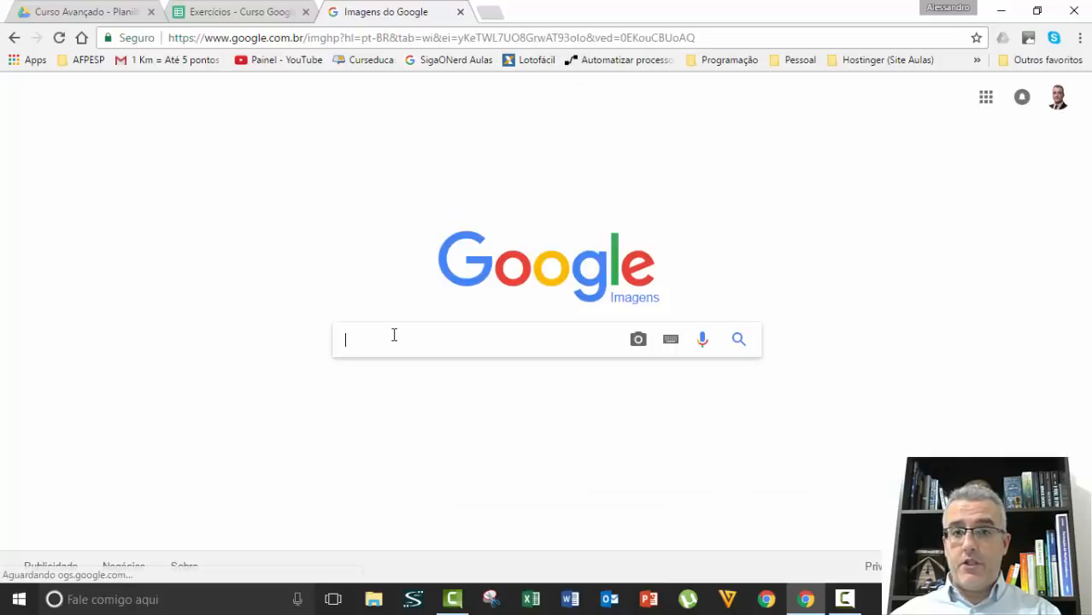
# Search Google Images for "Planilha google logo"
pyautogui.write('P')
pyautogui.press('BackSpace')
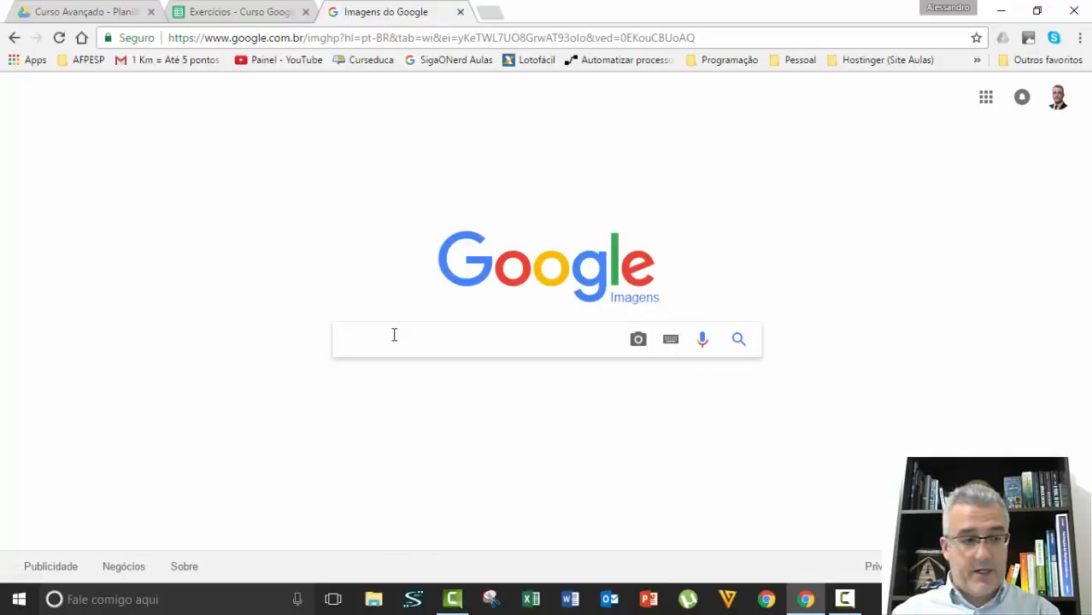
pyautogui.write('pLANILHA')
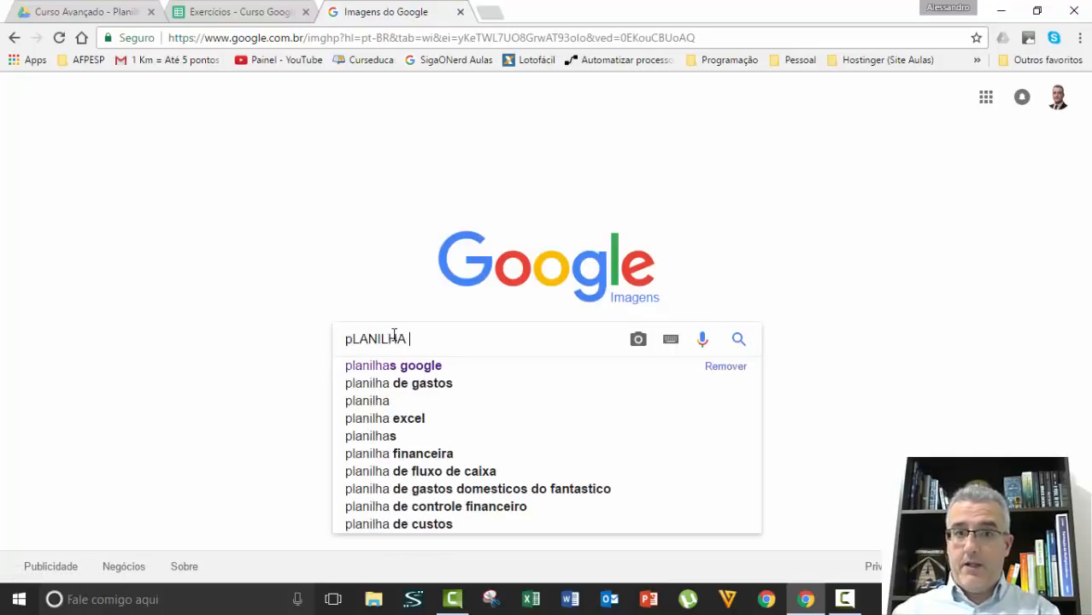
pyautogui.press('BackSpace')
pyautogui.press('BackSpace')
pyautogui.press('BackSpace')
pyautogui.press('BackSpace')
pyautogui.press('BackSpace')
pyautogui.press('BackSpace')
pyautogui.press('BackSpace')
pyautogui.press('BackSpace')
pyautogui.press('BackSpace')
pyautogui.write('Pla')
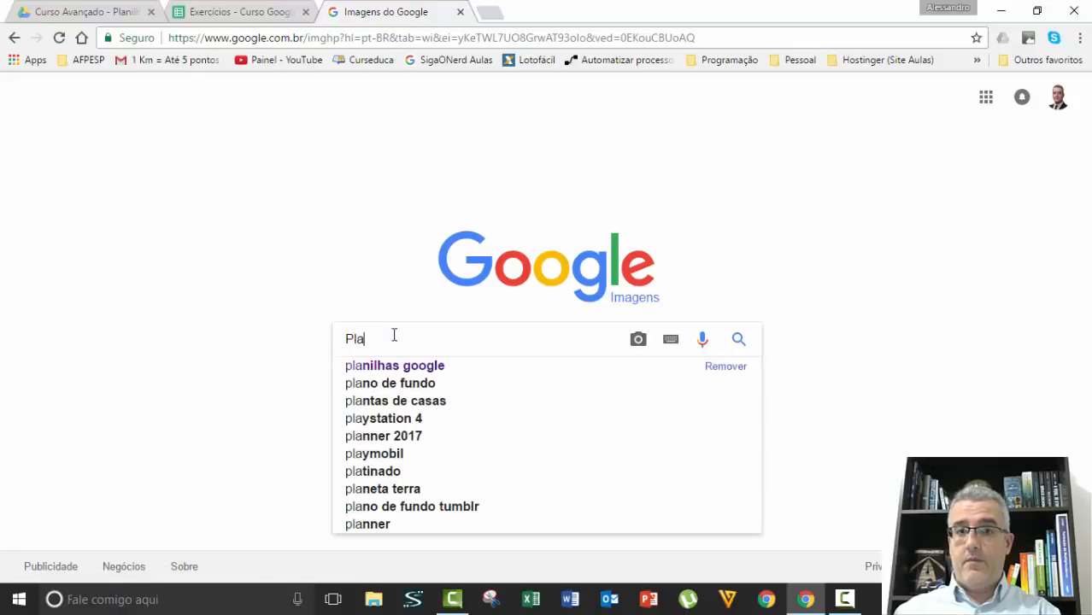
pyautogui.write('nilha google lo')
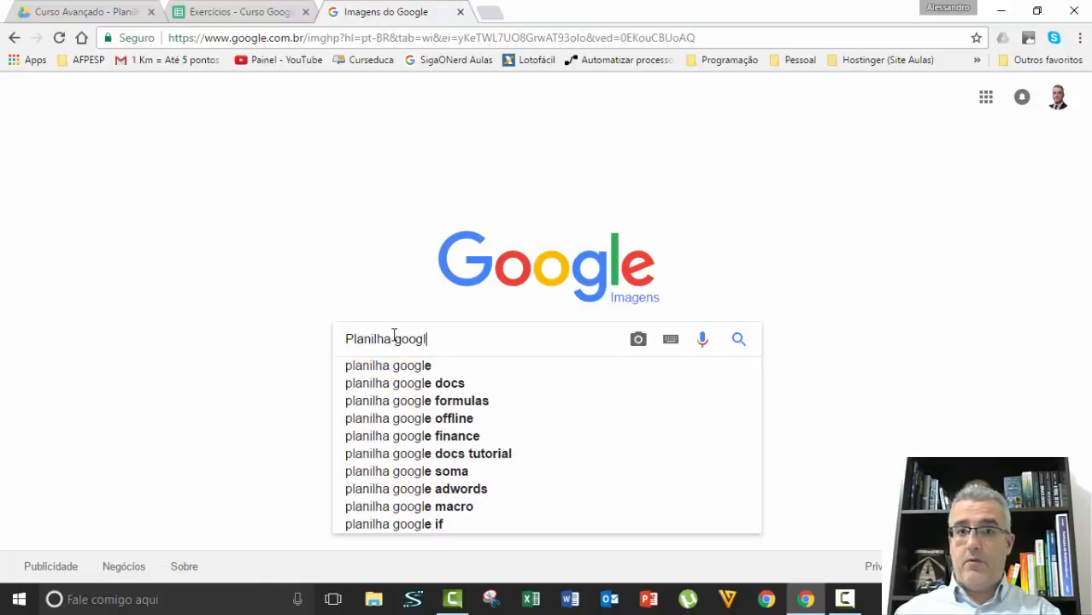
pyautogui.write('go')
pyautogui.press('Return')
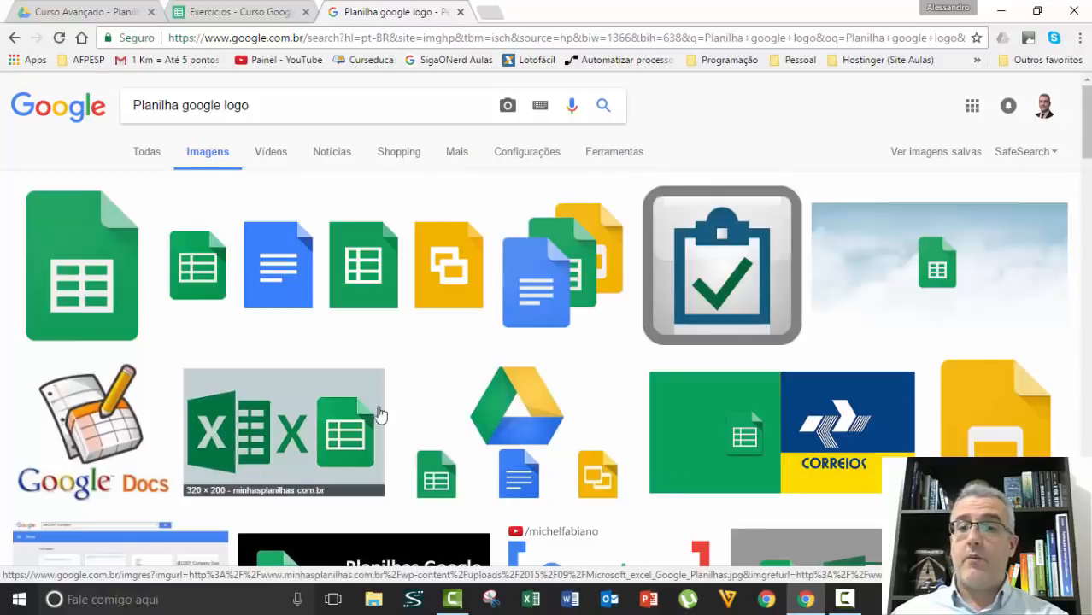
# Browse the image results and preview the small 128 × 128 green spreadsheet logo in the first row
pyautogui.scroll(-1, 593, 419)
pyautogui.scroll(-3, 593, 419)
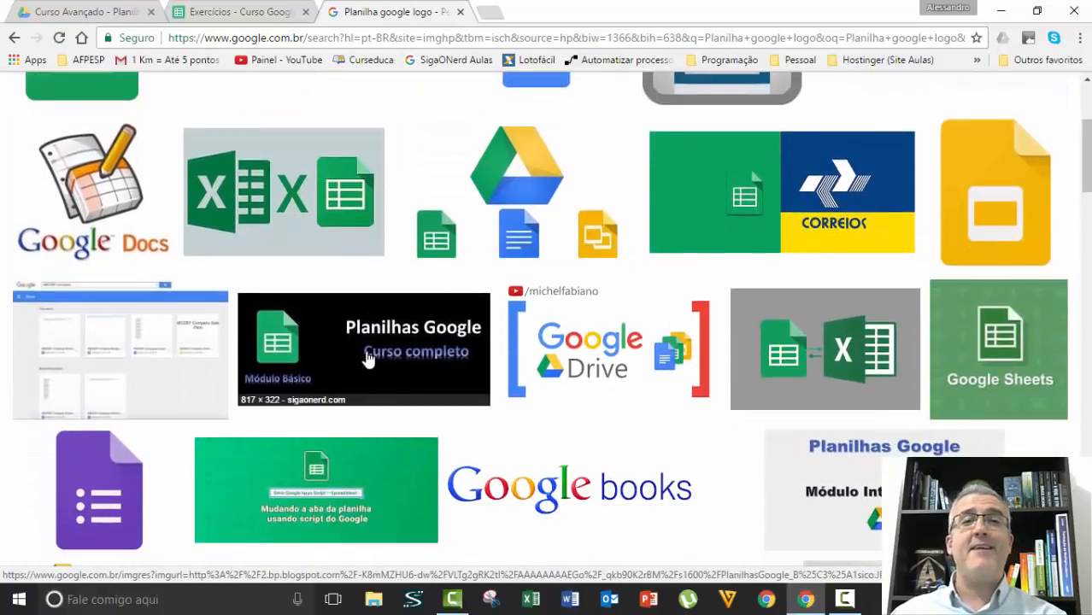
pyautogui.scroll(4, 419, 357)
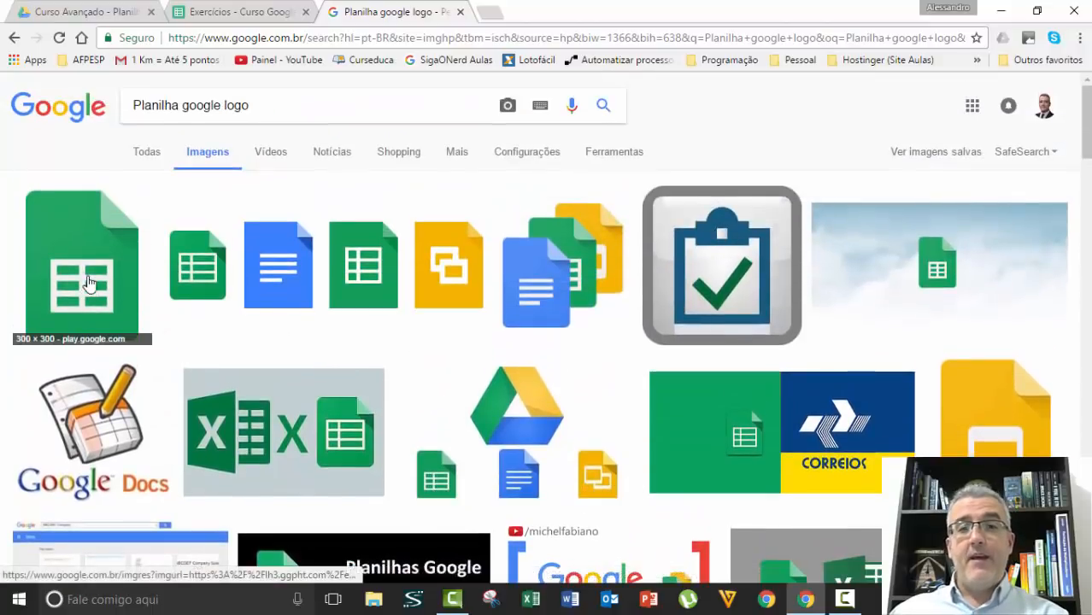
pyautogui.click(200, 284)
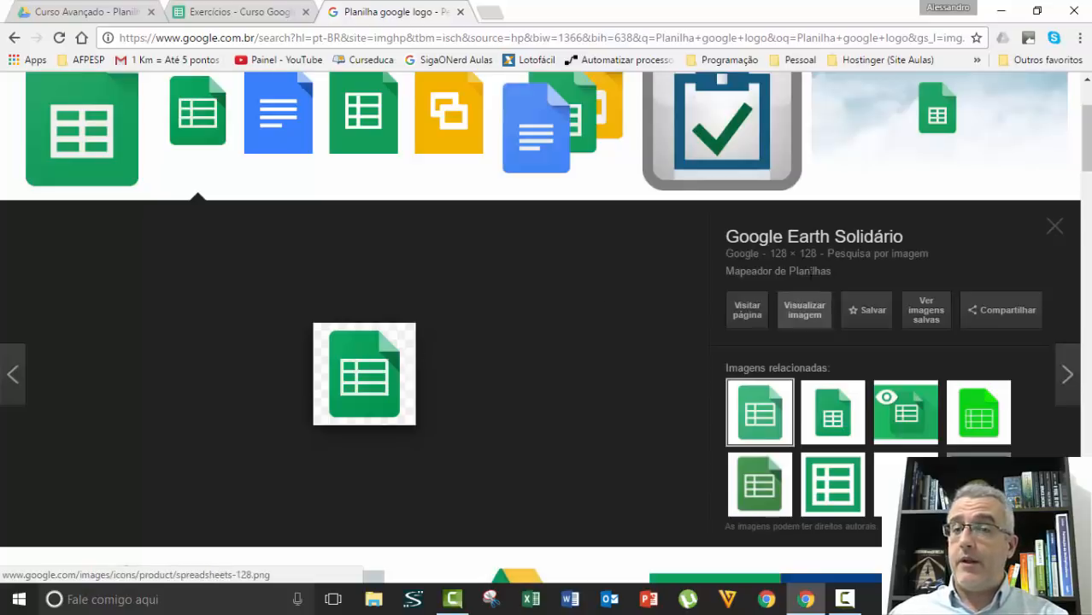
# Copy the previewed logo as an image and try to paste it into cell B7 of the Função IMAGE sheet
pyautogui.rightClick(377, 360)
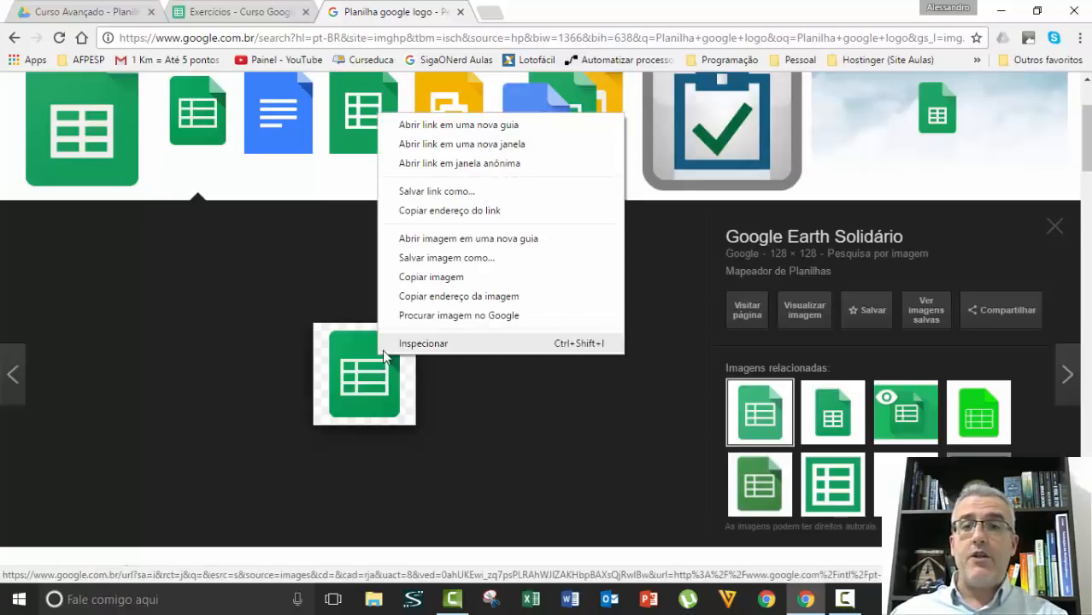
pyautogui.click(471, 213)
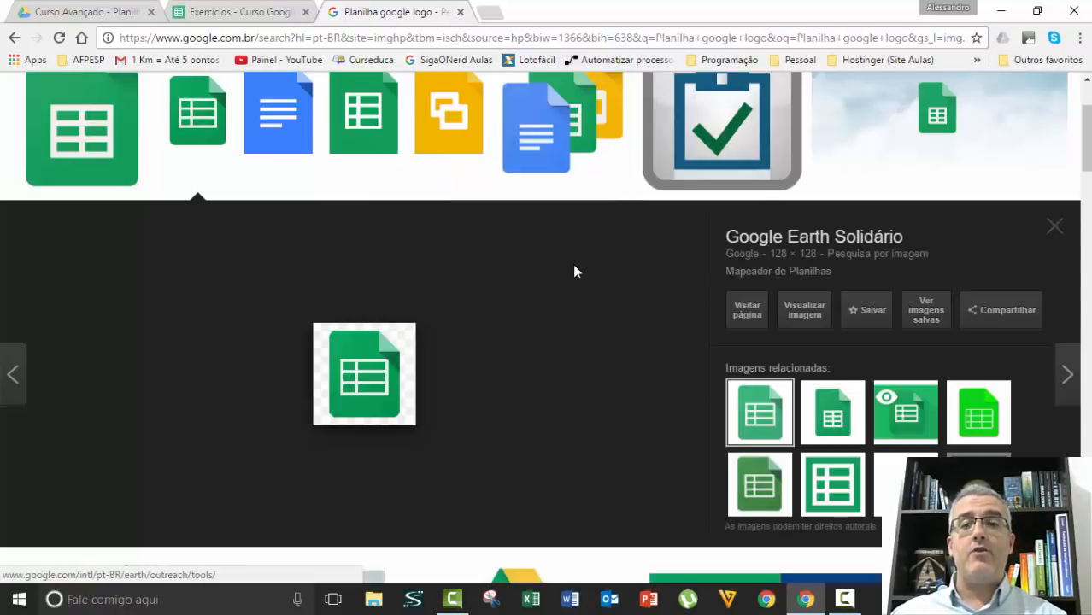
pyautogui.rightClick(391, 359)
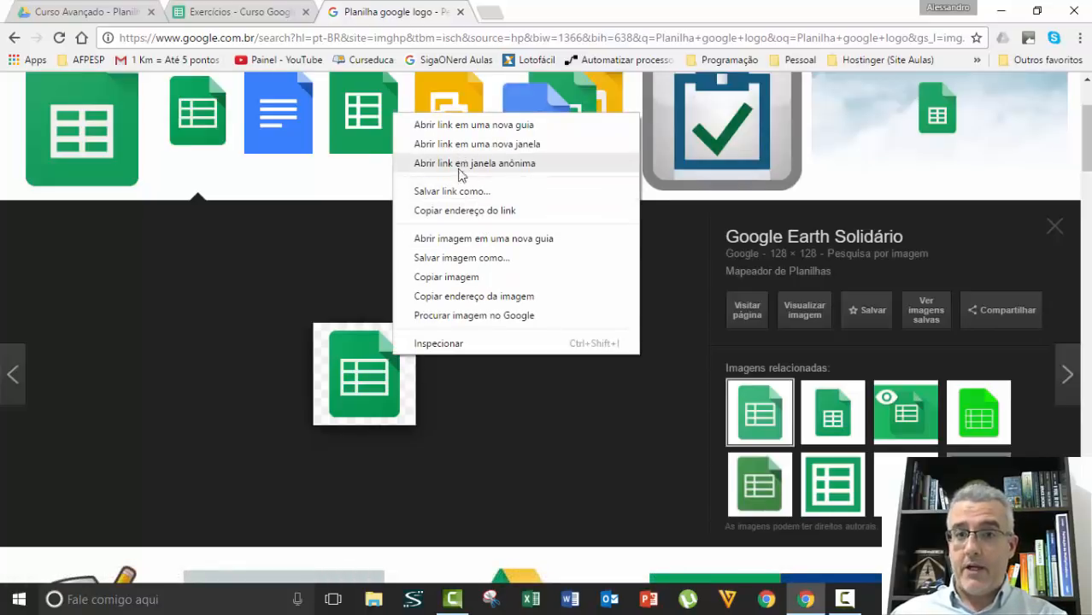
pyautogui.click(461, 277)
pyautogui.click(260, 10)
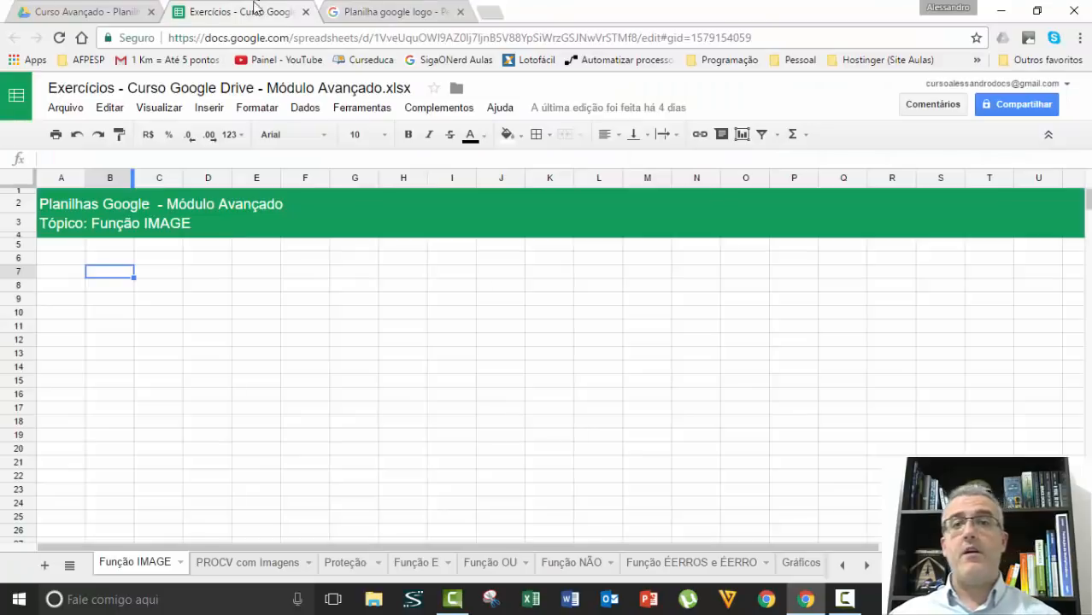
pyautogui.hotkey('ctrl', 'v')
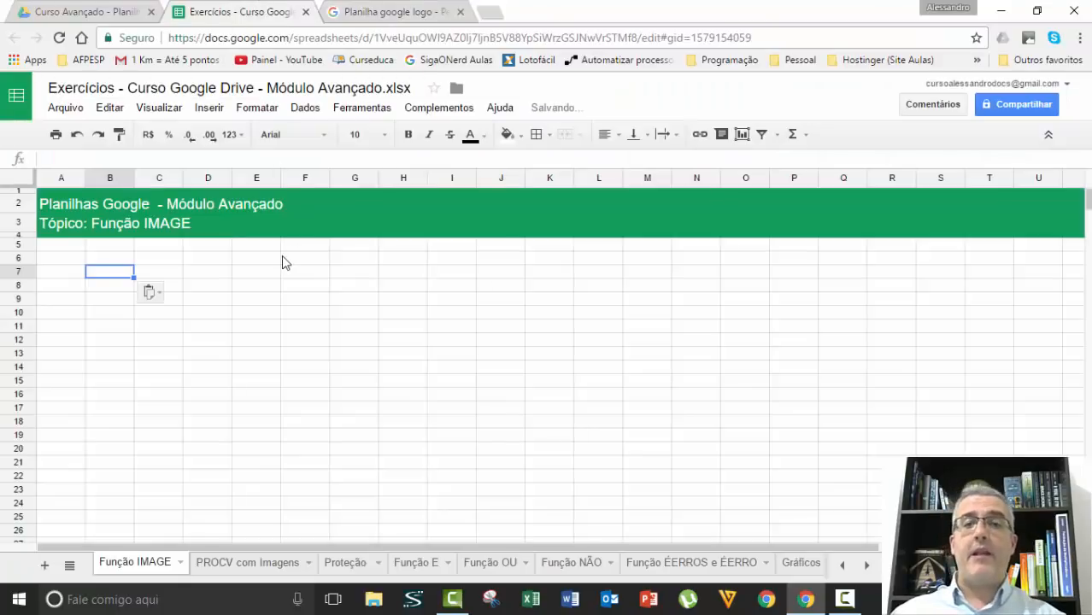
pyautogui.click(152, 292)
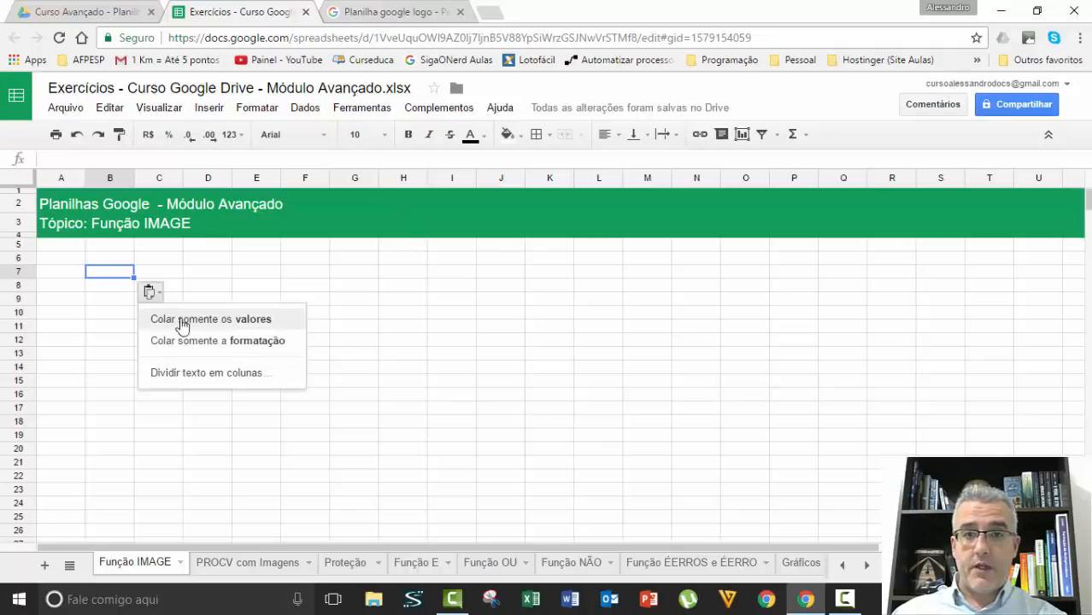
pyautogui.click(403, 330)
pyautogui.click(217, 289)
pyautogui.rightClick(155, 292)
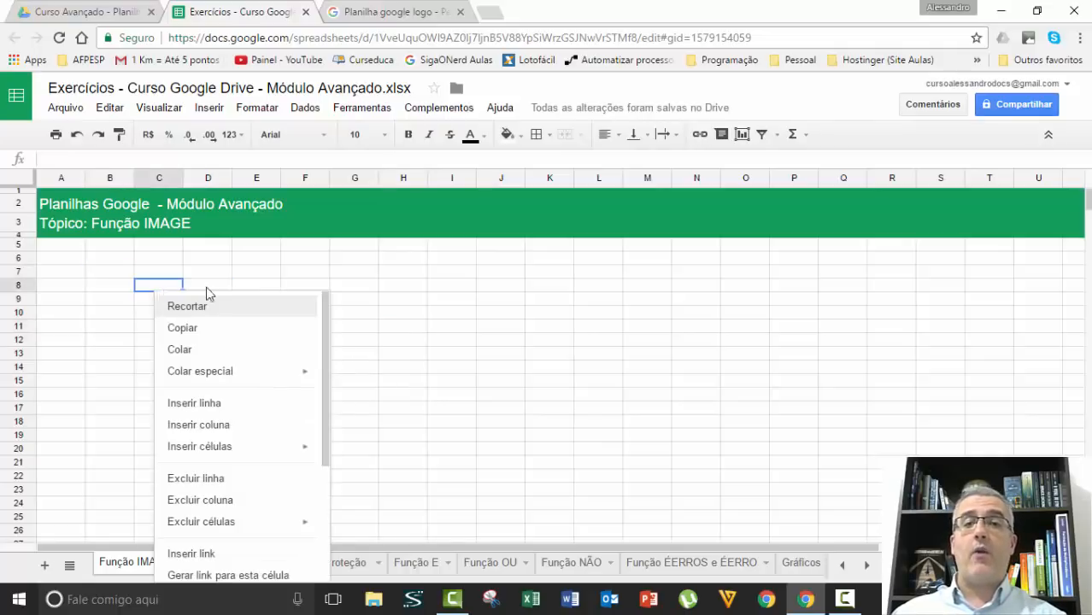
pyautogui.scroll(-2, 252, 492)
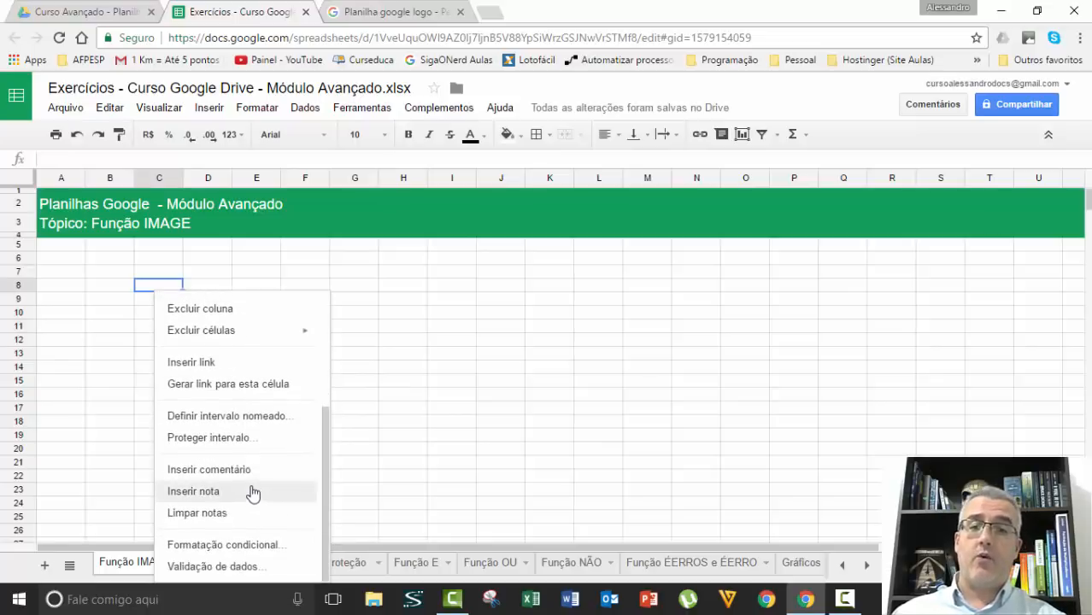
pyautogui.click(359, 346)
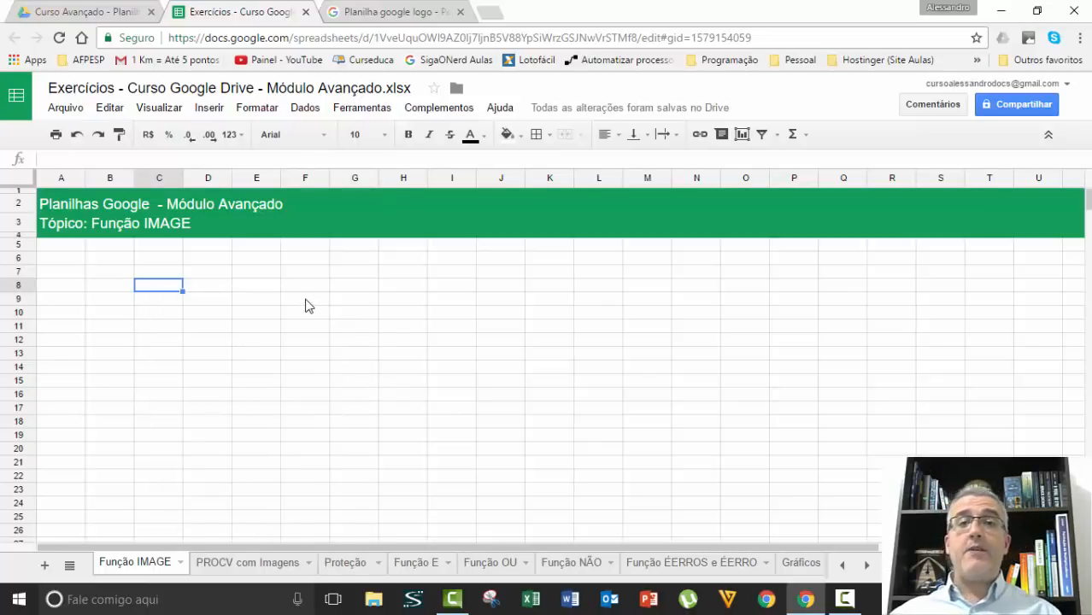
pyautogui.click(305, 300)
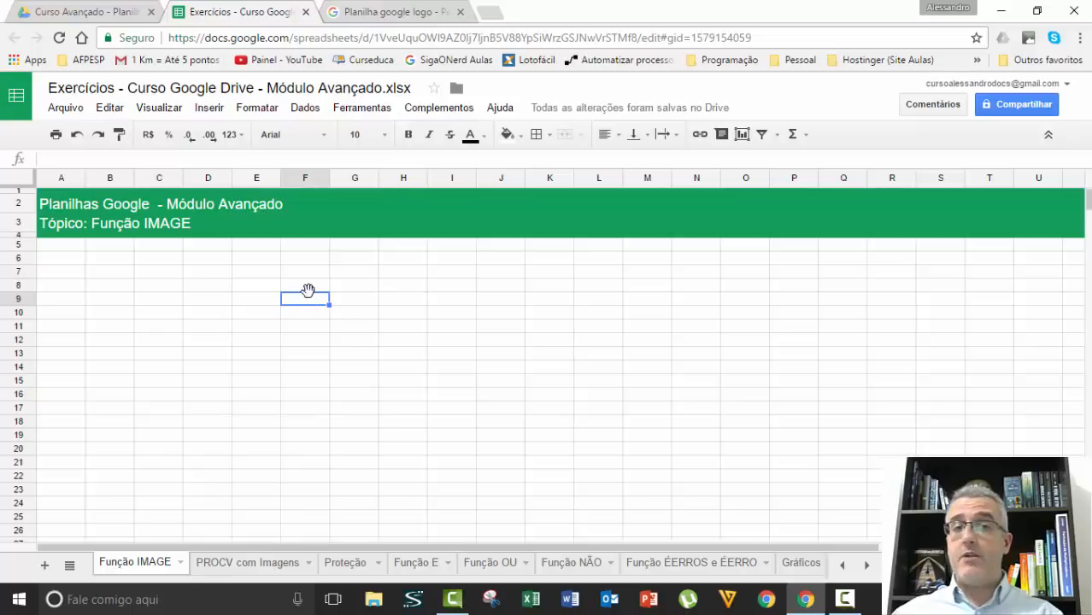
pyautogui.click(218, 111)
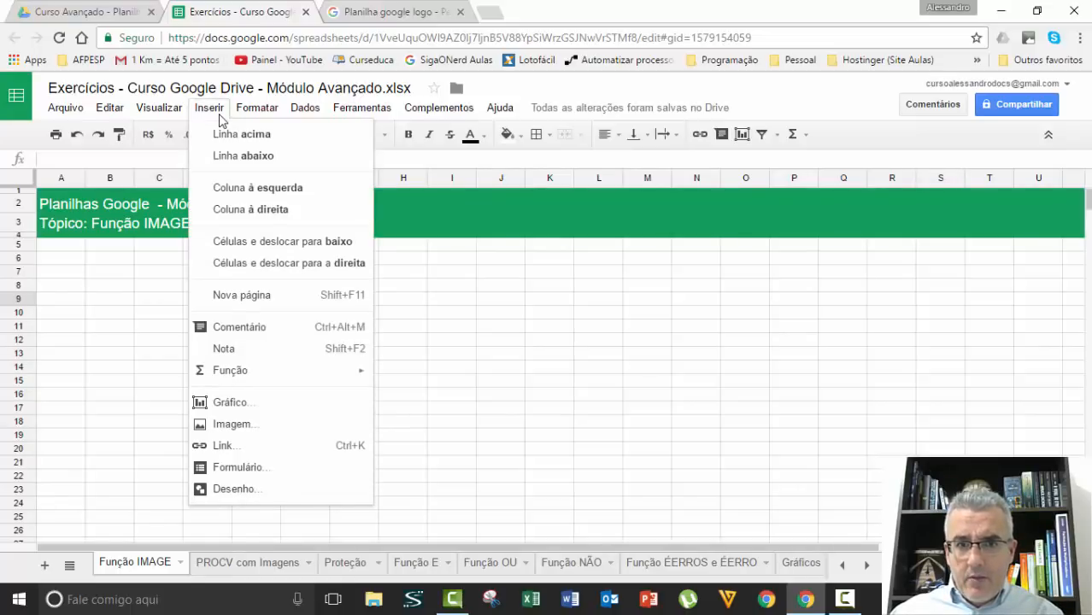
pyautogui.click(266, 429)
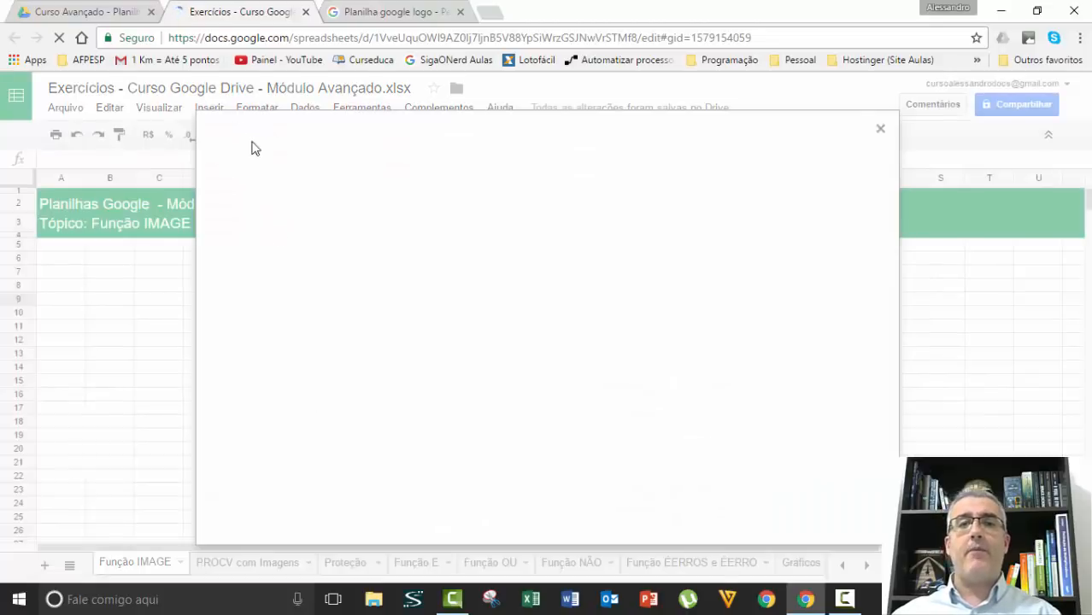
pyautogui.press('Escape')
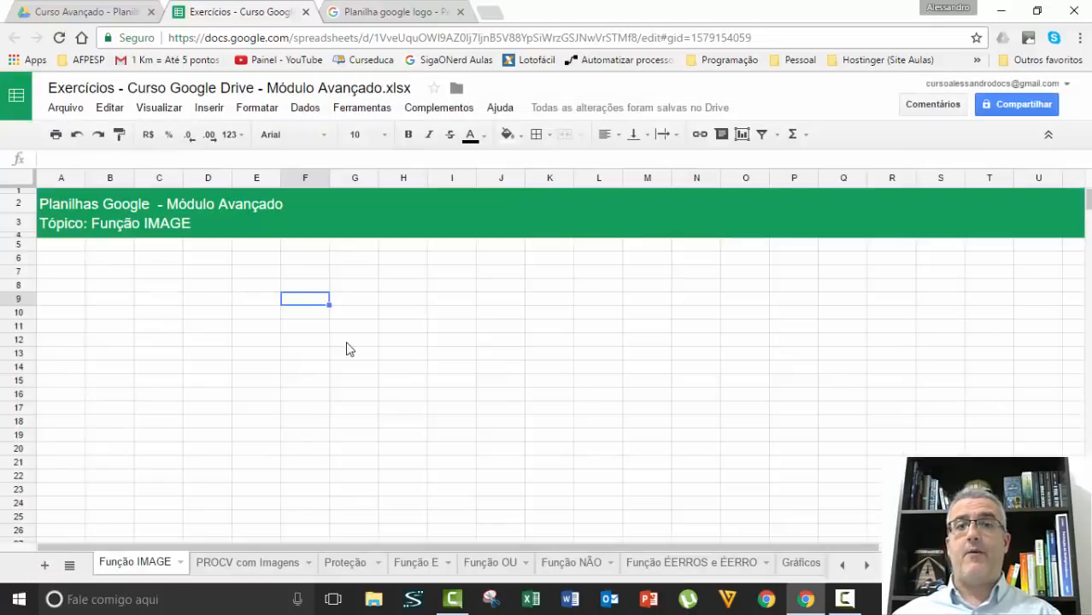
# Enter the heading "Programas Google" in cell A7 of the Função IMAGE sheet
pyautogui.click(111, 273)
pyautogui.click(70, 280)
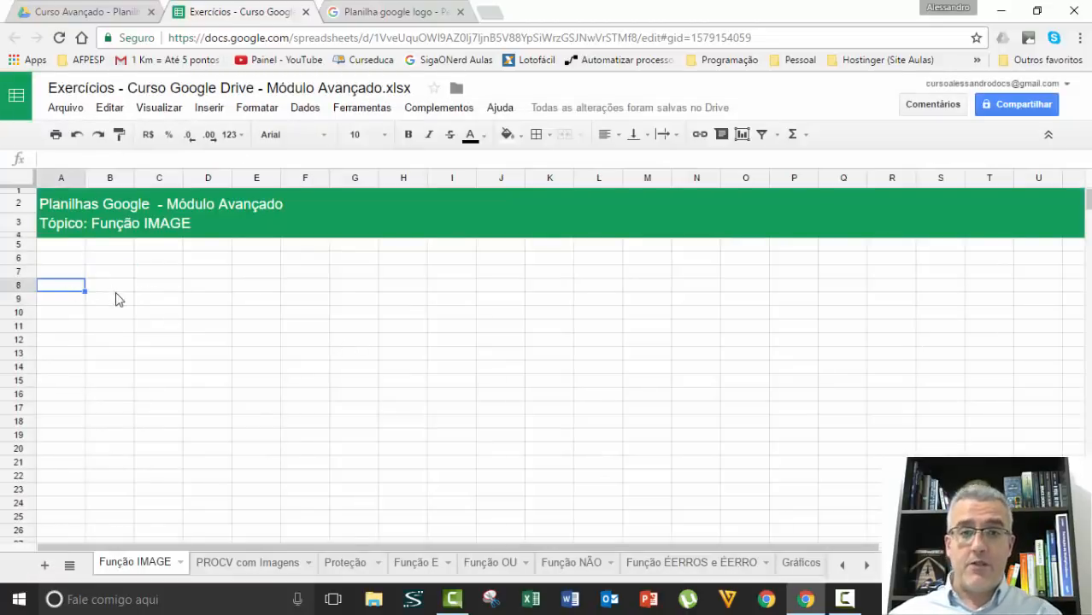
pyautogui.write('P')
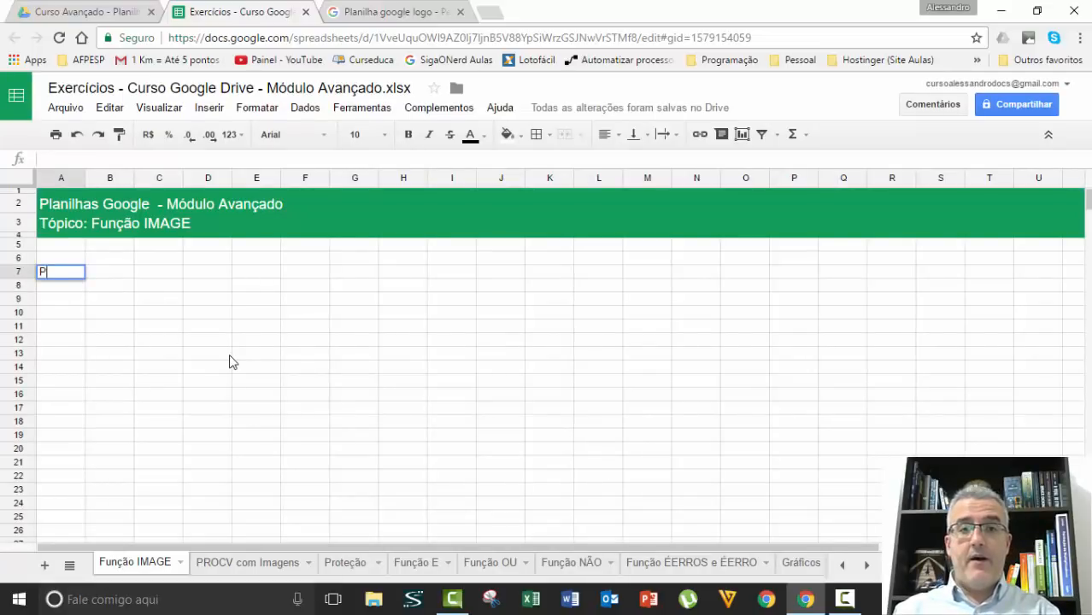
pyautogui.write('rogramas Google')
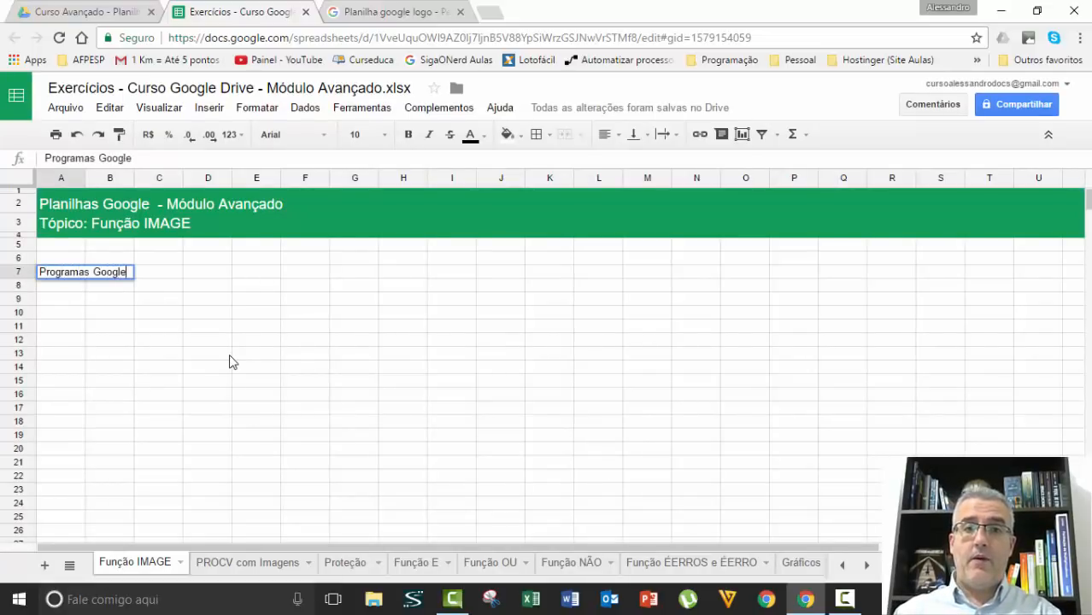
pyautogui.press('Return')
# Begin an IMAGE formula in cell A8 with an empty pair of quotation marks for the URL
pyautogui.write('=')
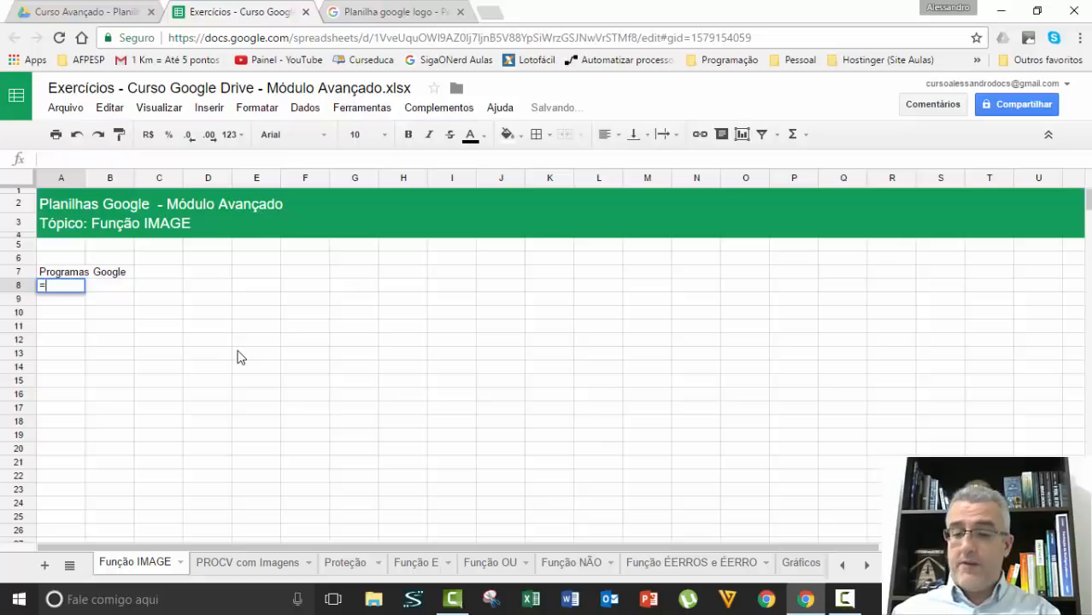
pyautogui.write('image(')
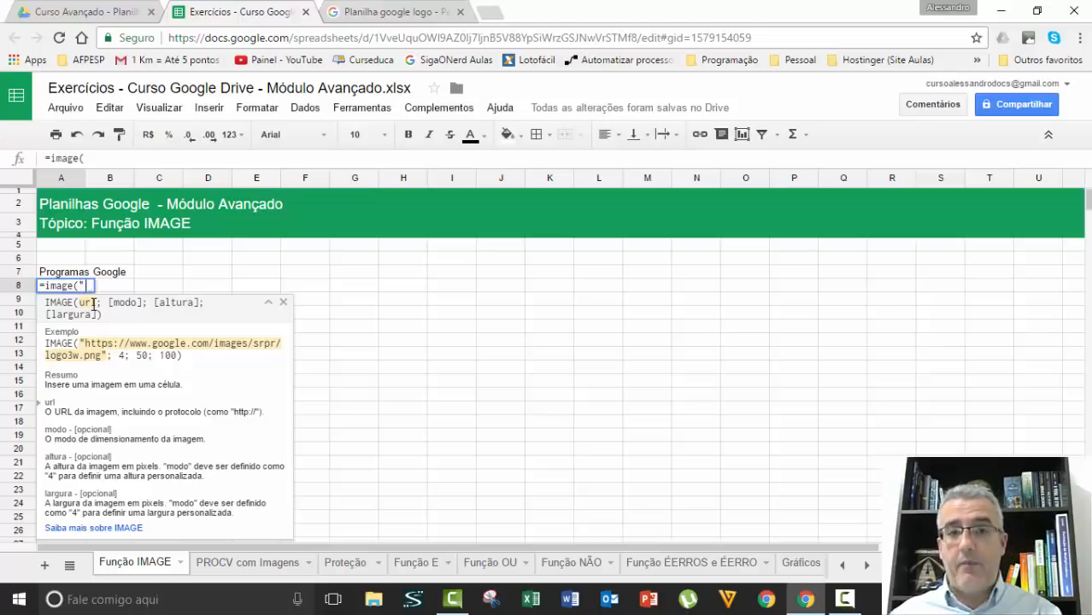
pyautogui.write('"')
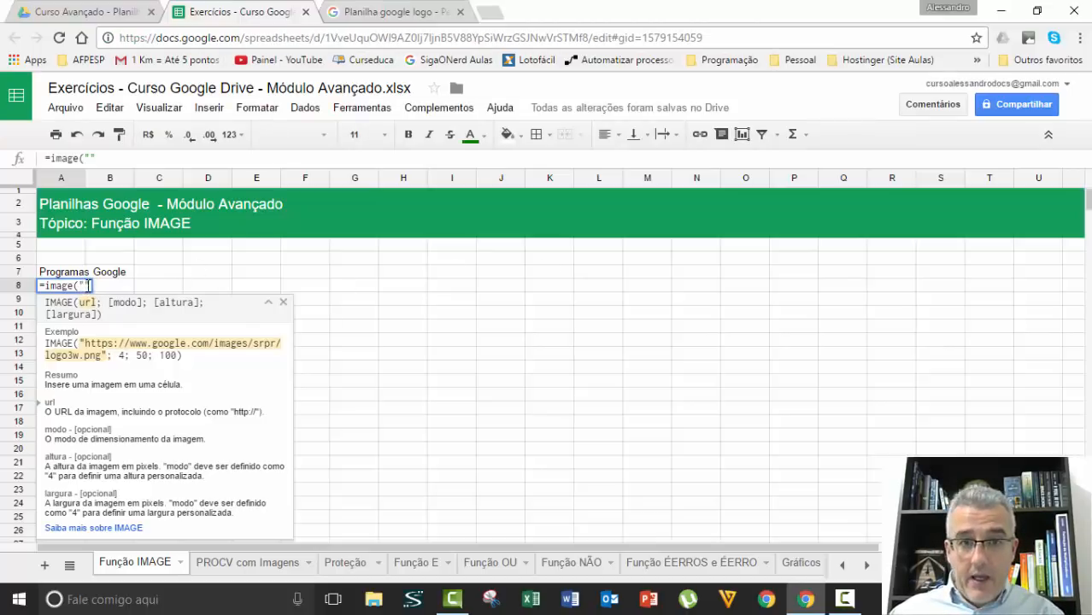
pyautogui.press('Escape')
# Copy the link address of the previewed 128 × 128 spreadsheet logo in the image search results
pyautogui.click(346, 11)
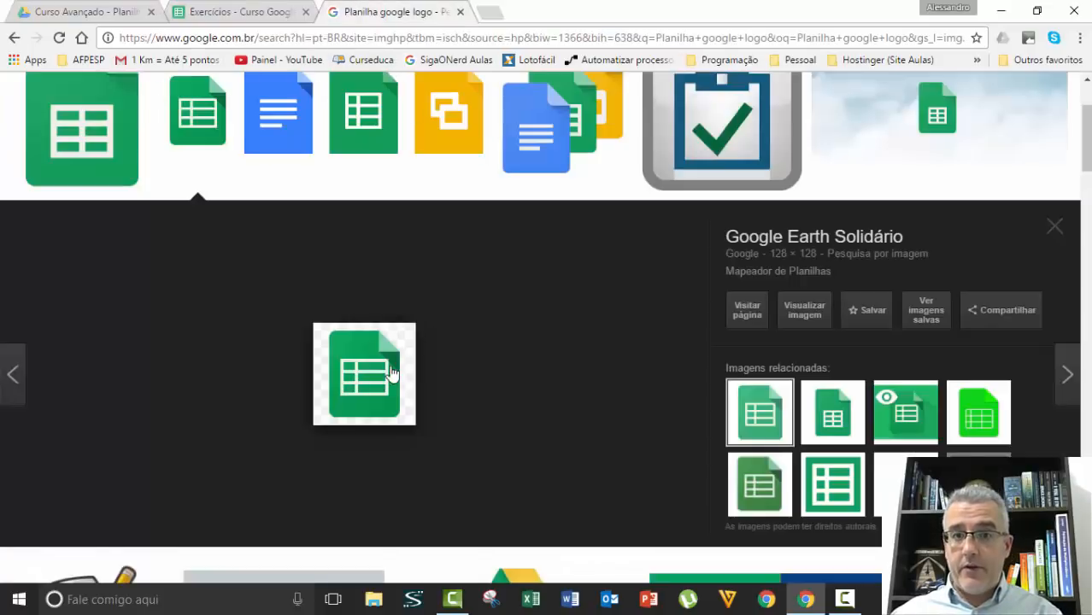
pyautogui.rightClick(386, 125)
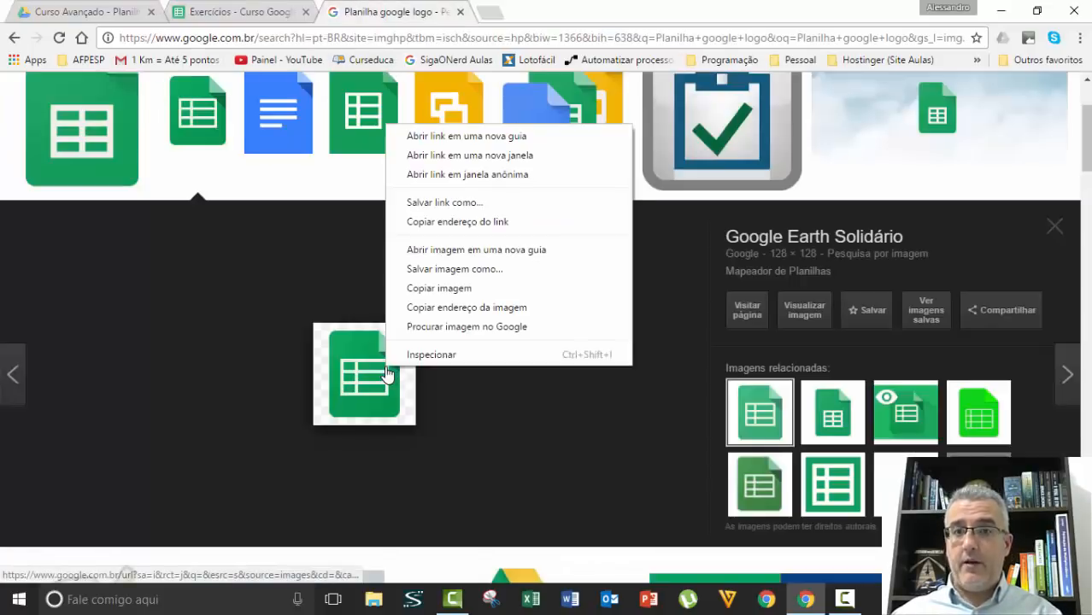
pyautogui.click(453, 221)
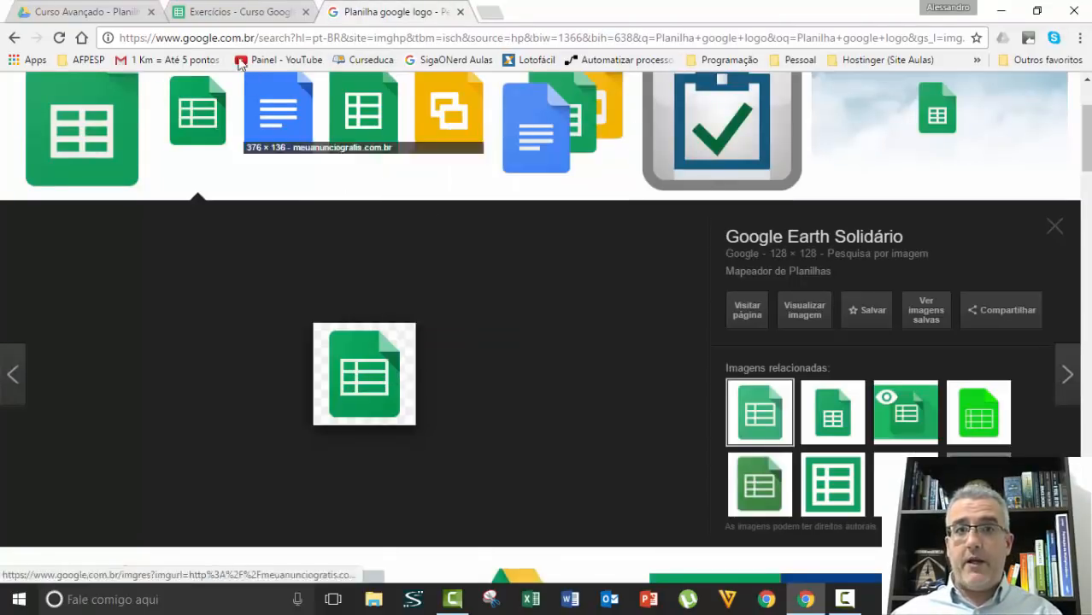
# Try to show the logo in cell A8 with an IMAGE formula using the copied link address as its URL
pyautogui.click(210, 11)
pyautogui.write('=im')
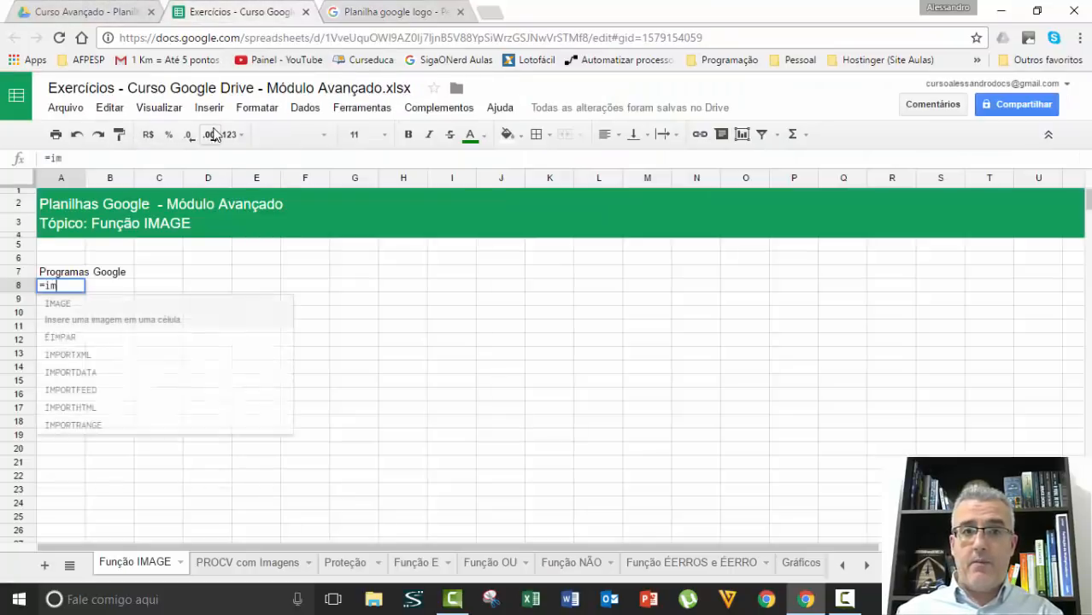
pyautogui.write('age("')
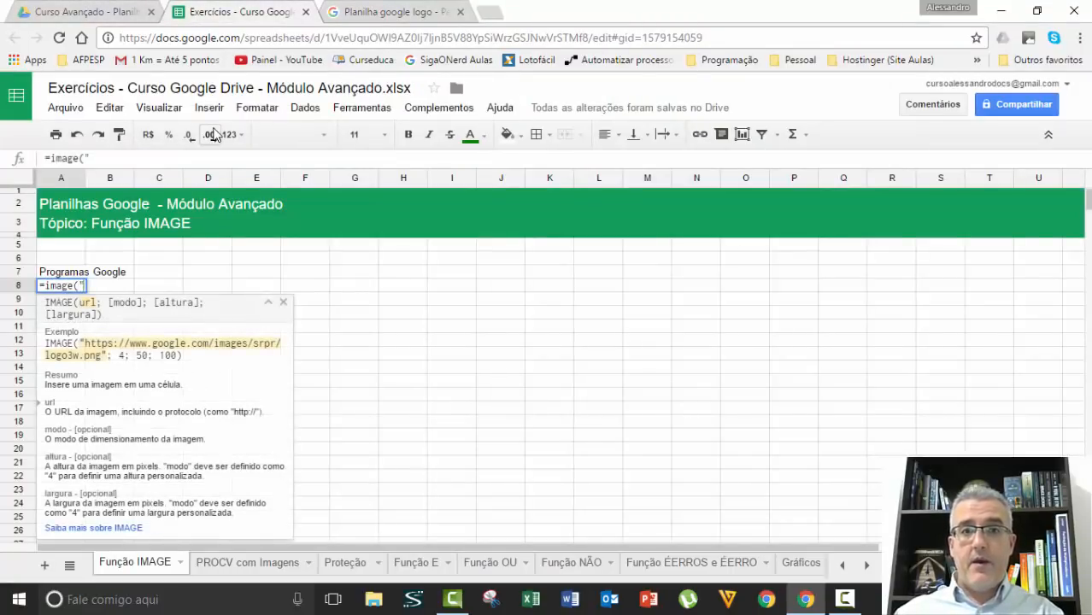
pyautogui.hotkey('ctrl', 'v')
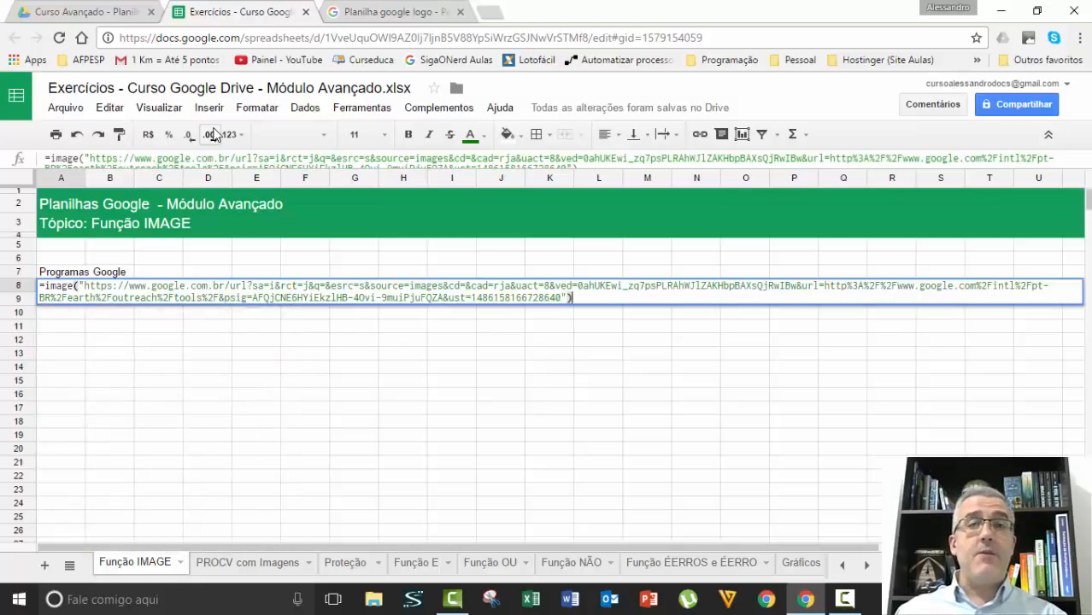
pyautogui.press('Return')
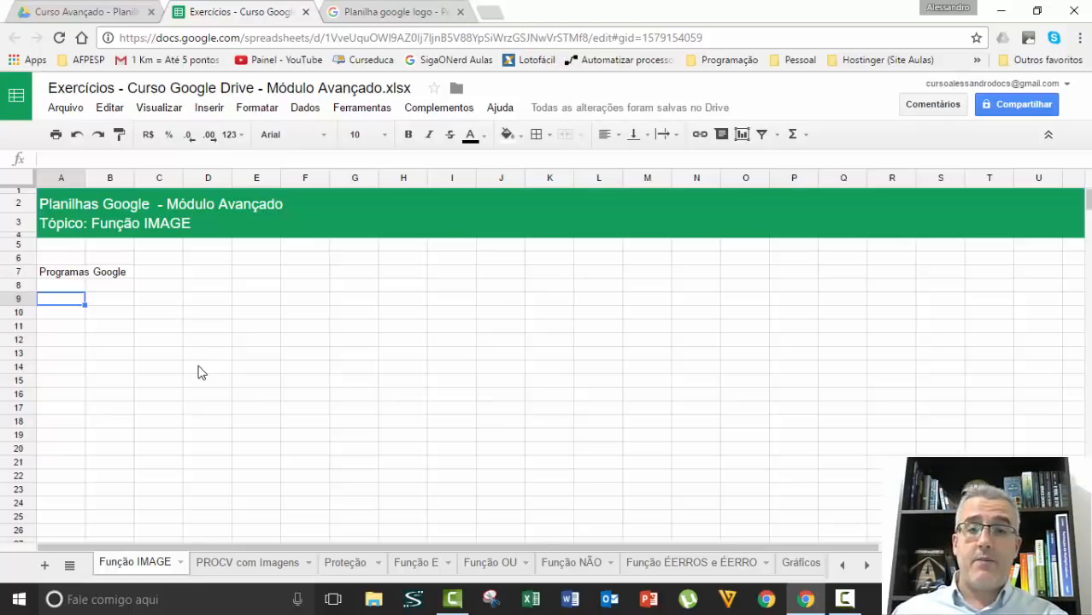
pyautogui.click(147, 342)
pyautogui.click(67, 285)
pyautogui.hotkey('ctrl', 'v')
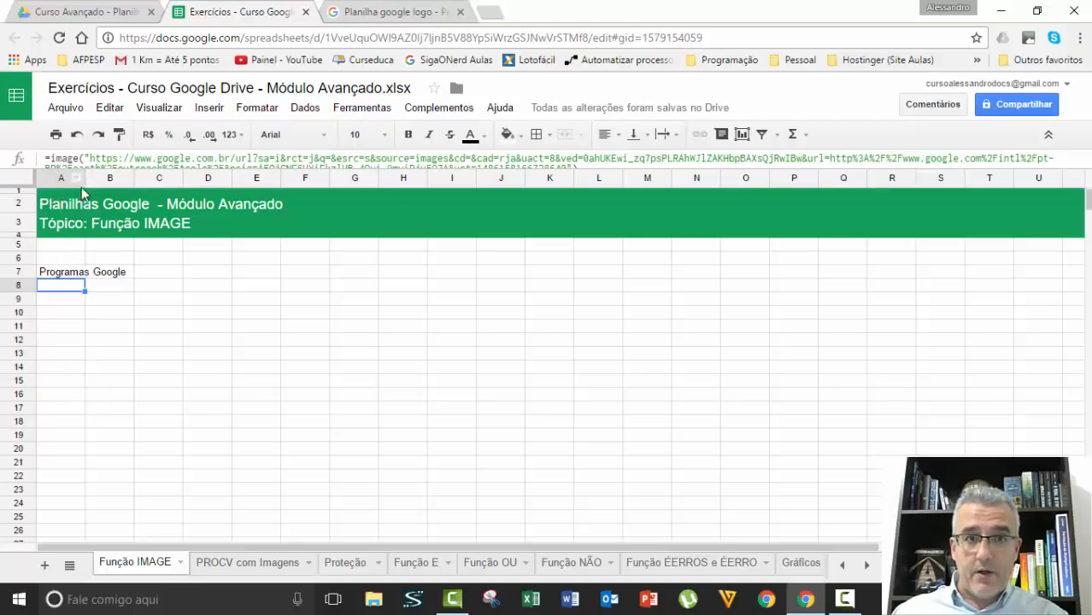
# Widen column A and increase the height of row 8 to make cell A8 much larger
pyautogui.moveTo(84, 178); pyautogui.dragTo(286, 178)
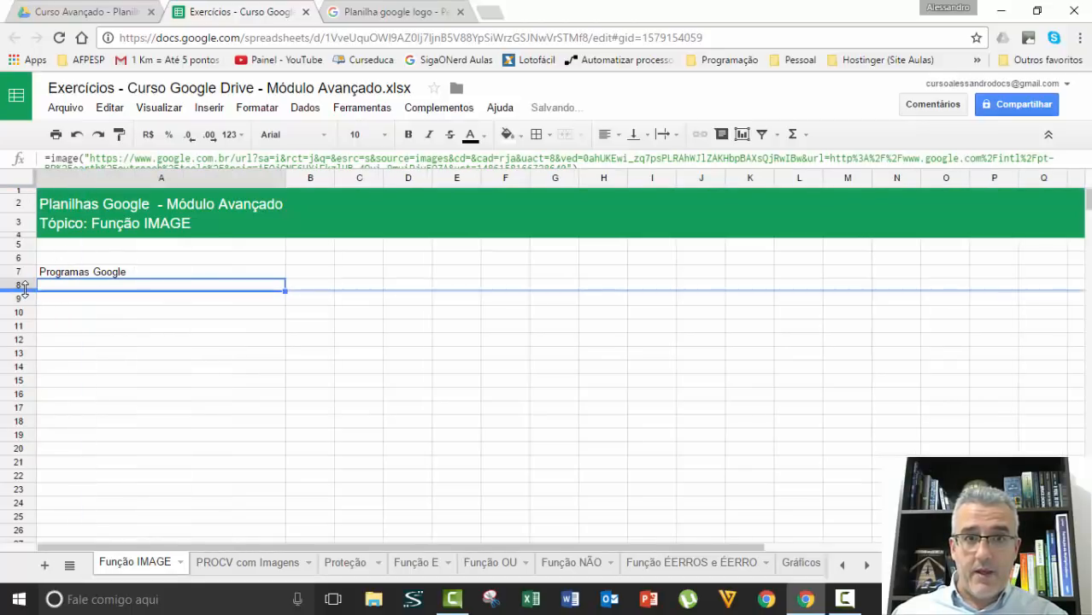
pyautogui.moveTo(24, 290); pyautogui.dragTo(24, 441)
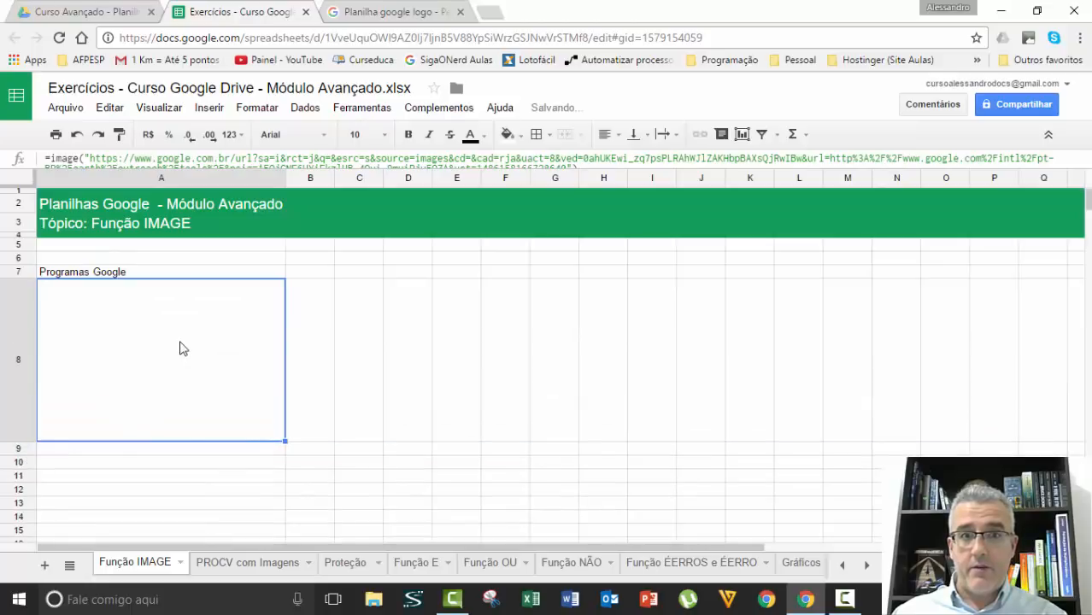
pyautogui.click(368, 348)
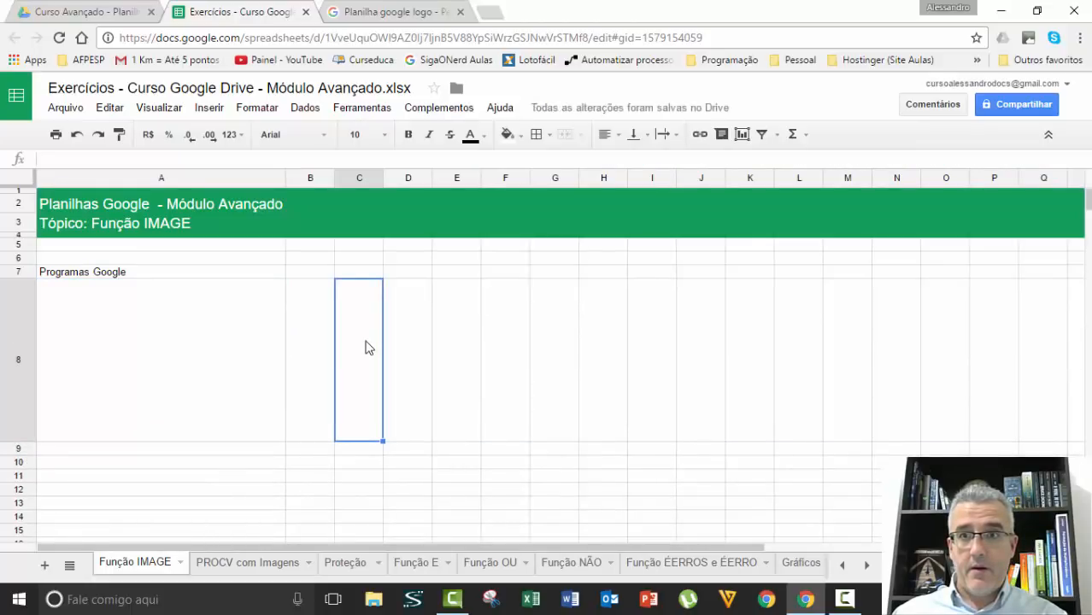
pyautogui.click(190, 375)
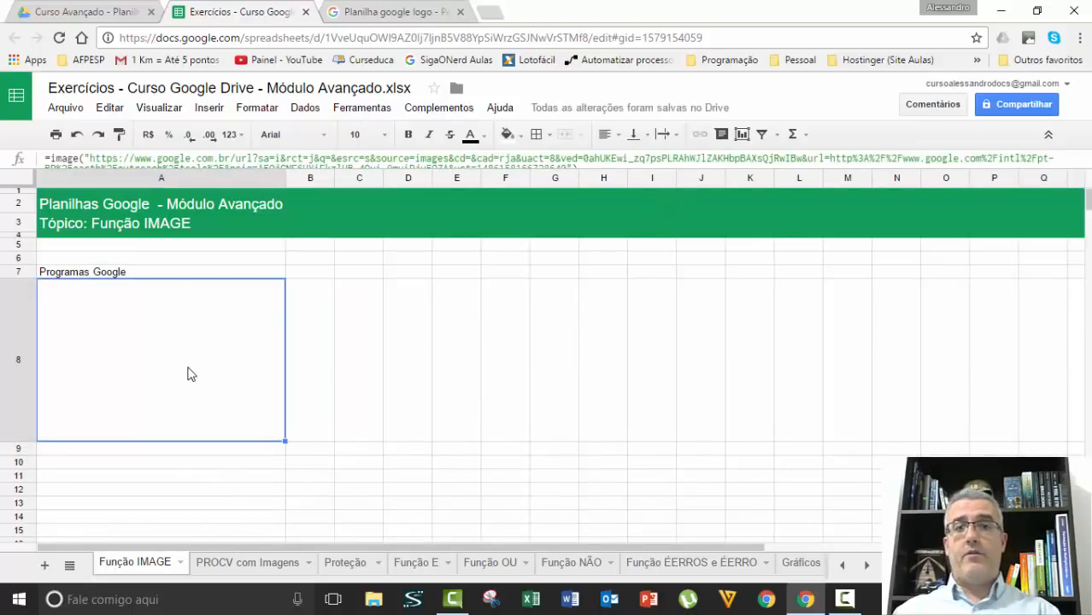
# Open the previewed 128 × 128 logo as a standalone image and copy its web address
pyautogui.click(440, 13)
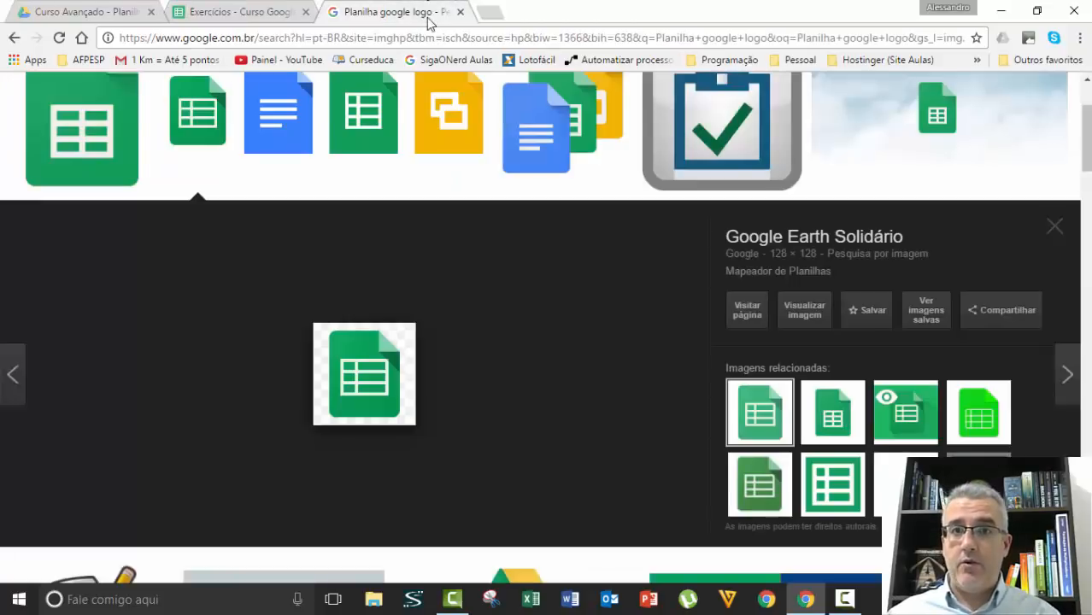
pyautogui.click(802, 312)
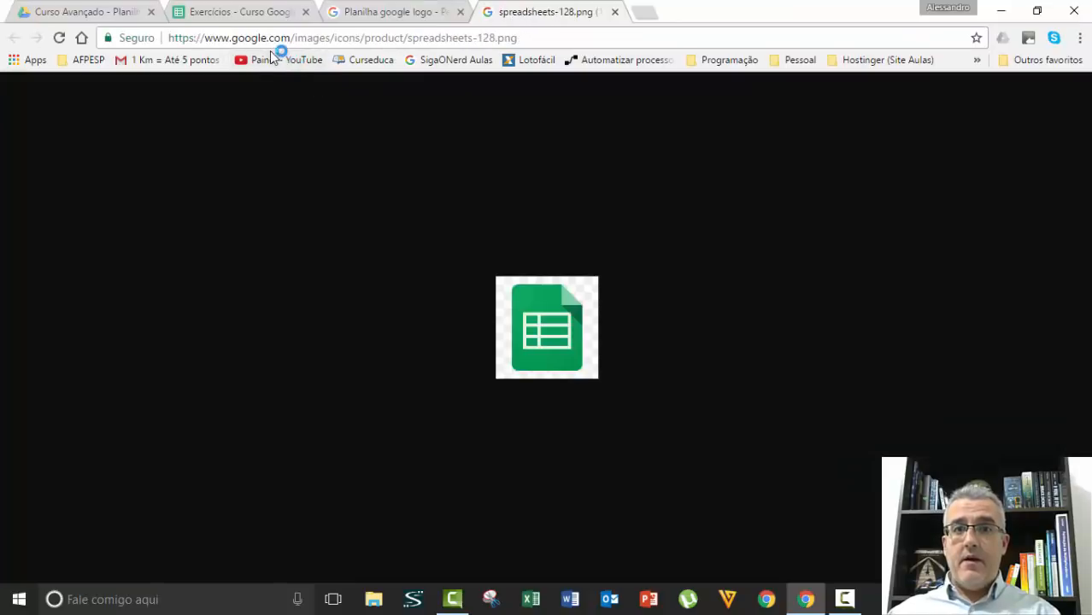
pyautogui.click(267, 39)
pyautogui.hotkey('ctrl', 'c')
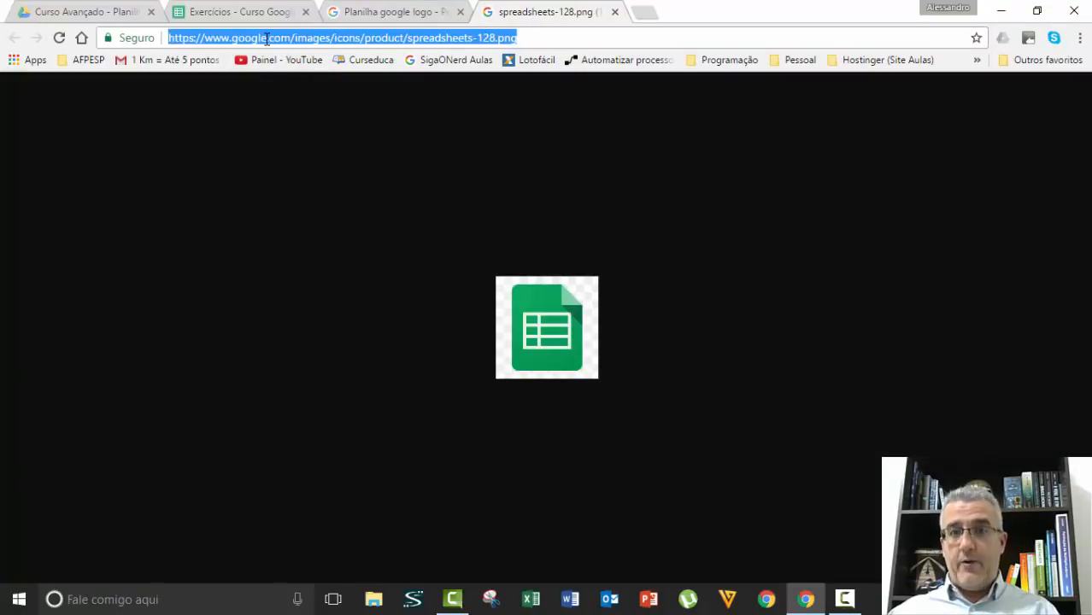
pyautogui.click(242, 17)
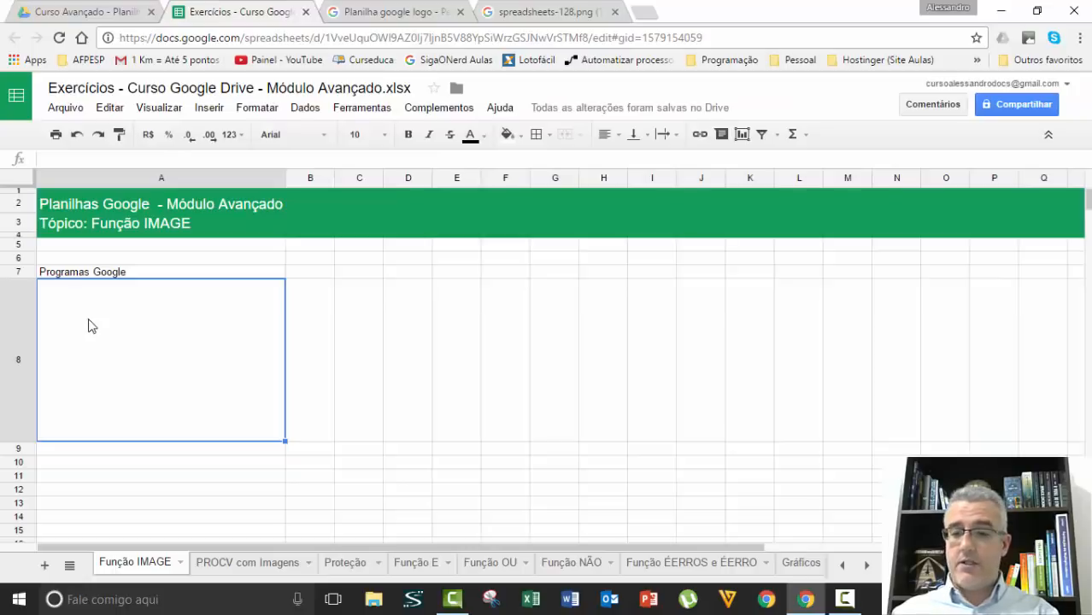
pyautogui.write('=image("')
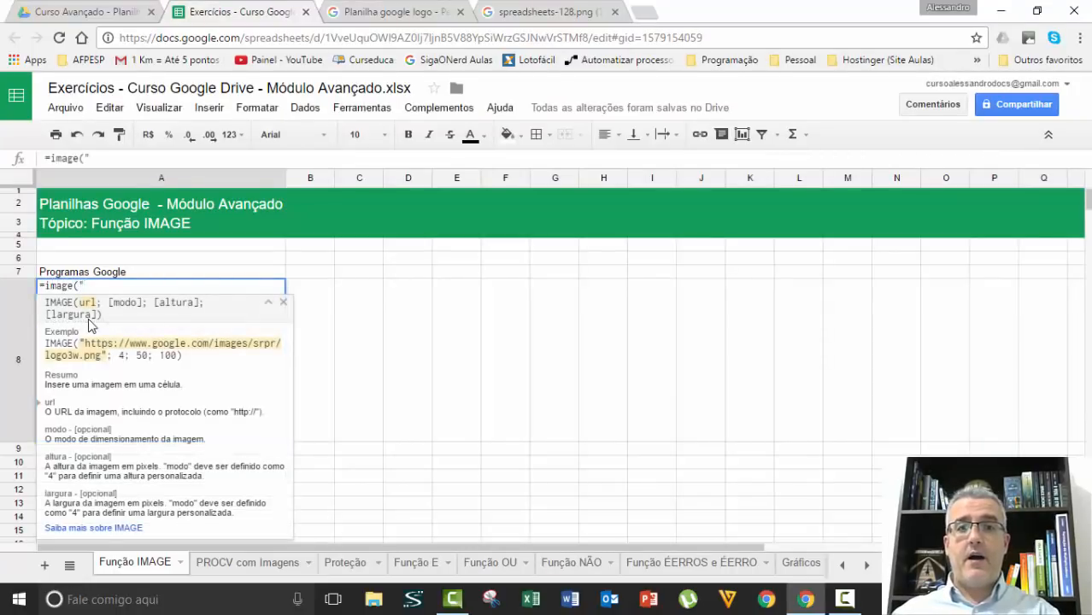
pyautogui.hotkey('ctrl', 'v')
pyautogui.write('"')
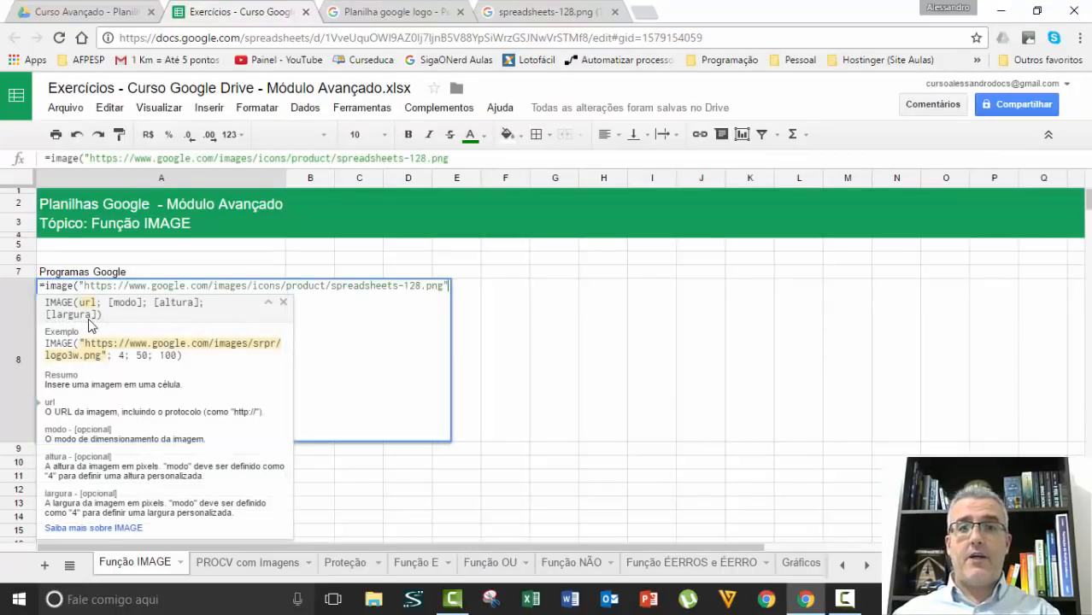
pyautogui.press('Return')
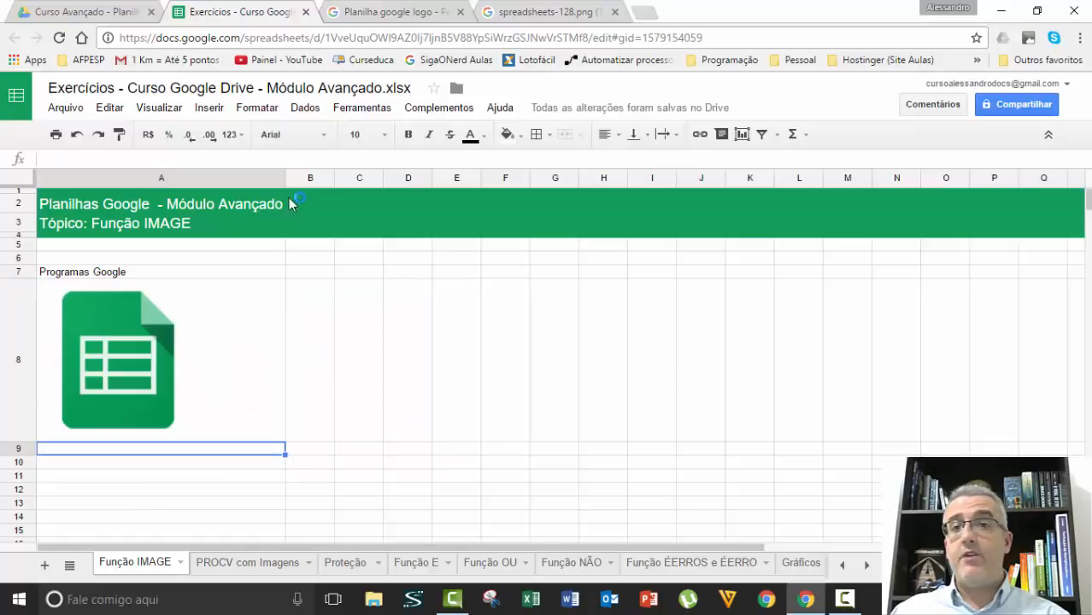
# Shrink column A to about the width of its heading and reduce row 8 to a small logo height
pyautogui.click(179, 299)
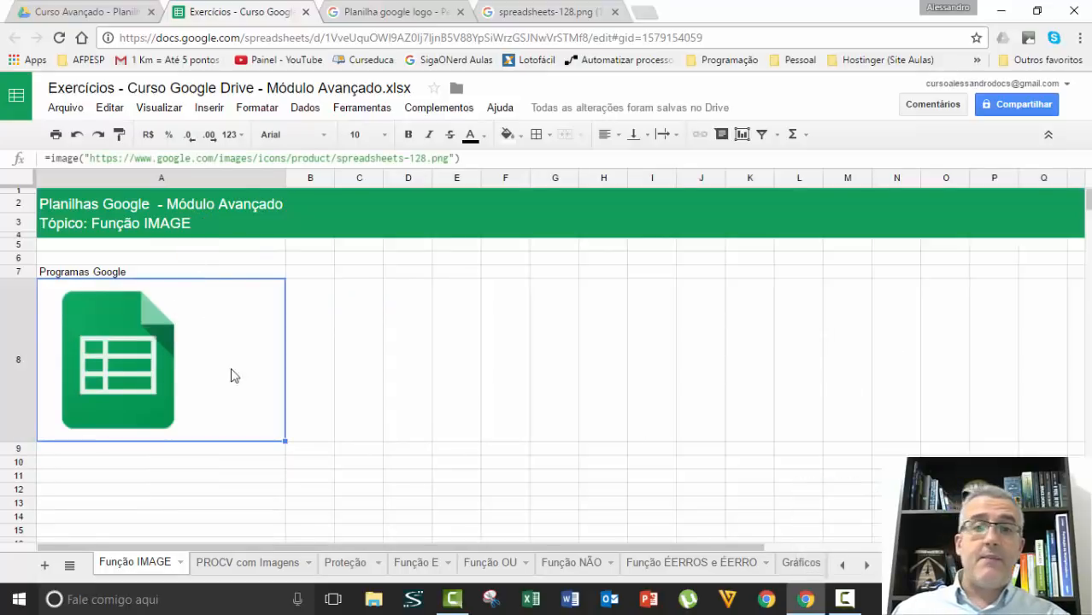
pyautogui.moveTo(284, 177); pyautogui.dragTo(192, 177)
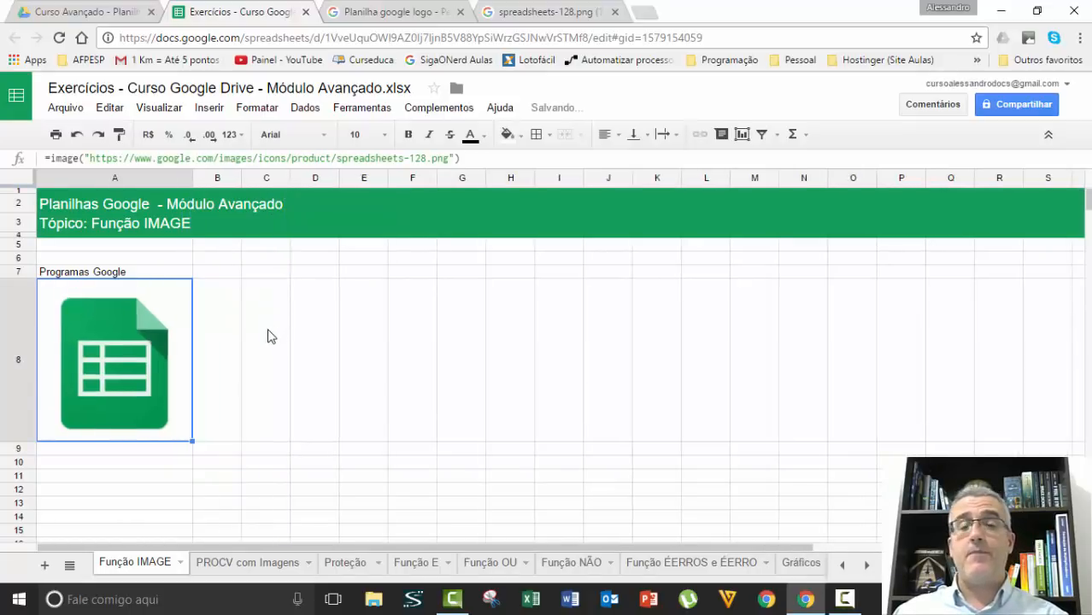
pyautogui.moveTo(192, 178); pyautogui.dragTo(155, 179)
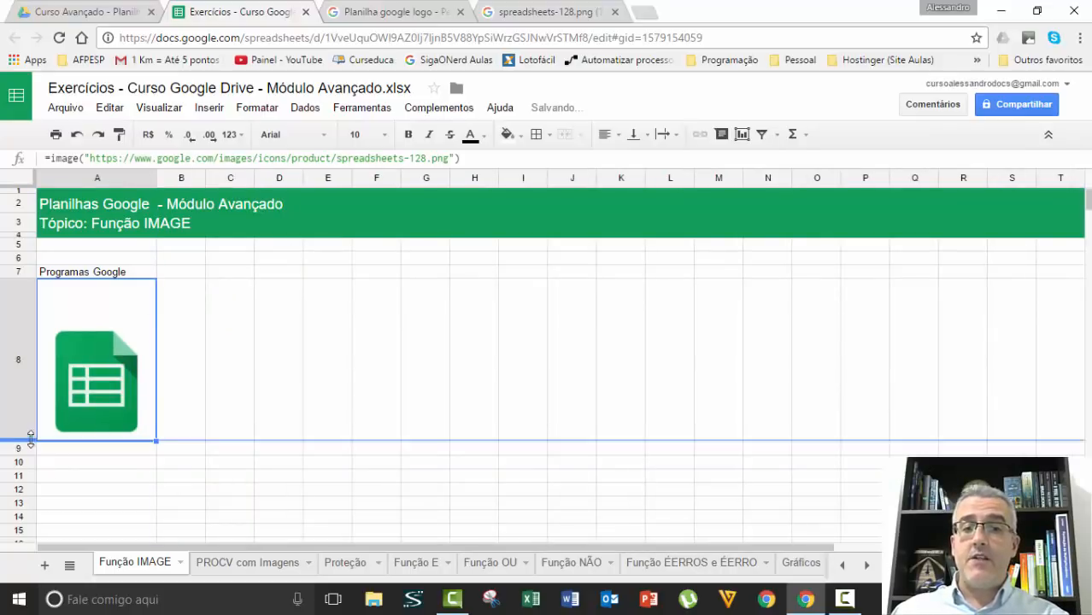
pyautogui.moveTo(29, 441); pyautogui.dragTo(29, 372)
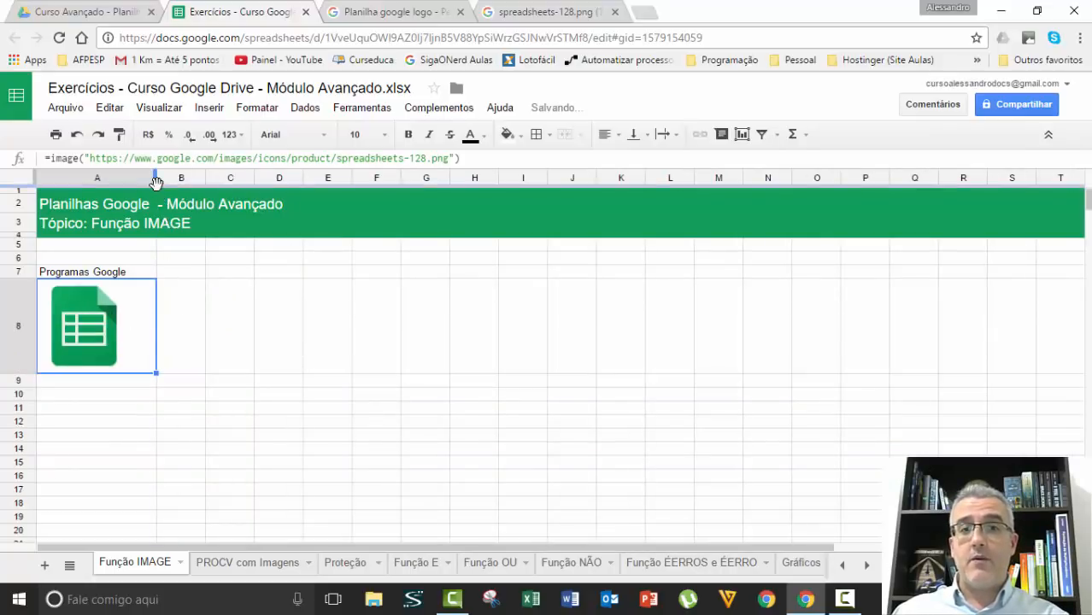
pyautogui.moveTo(157, 178); pyautogui.dragTo(125, 179)
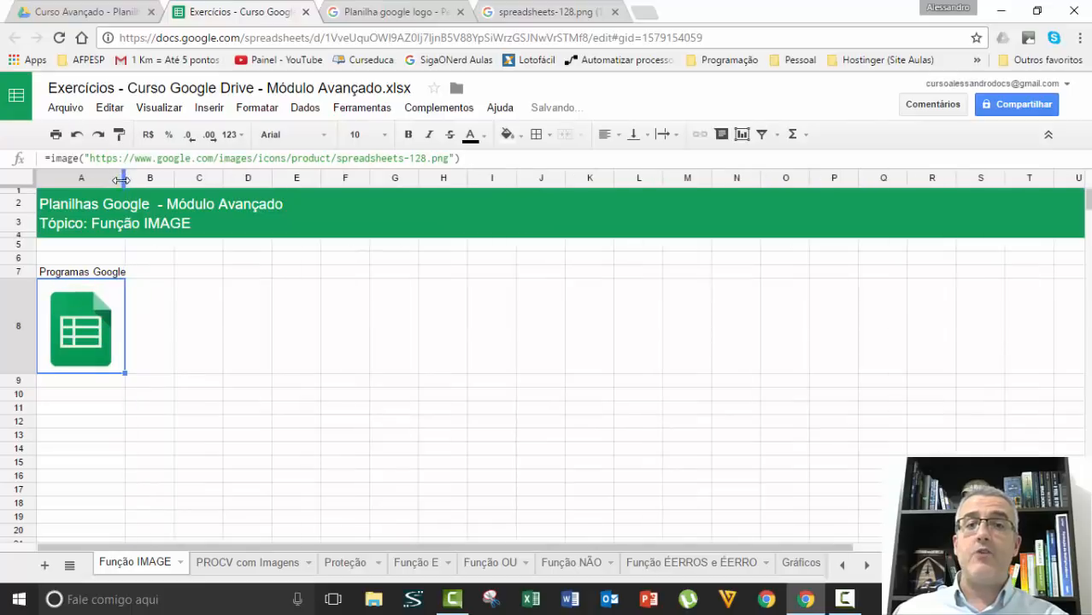
pyautogui.moveTo(25, 374); pyautogui.dragTo(24, 333)
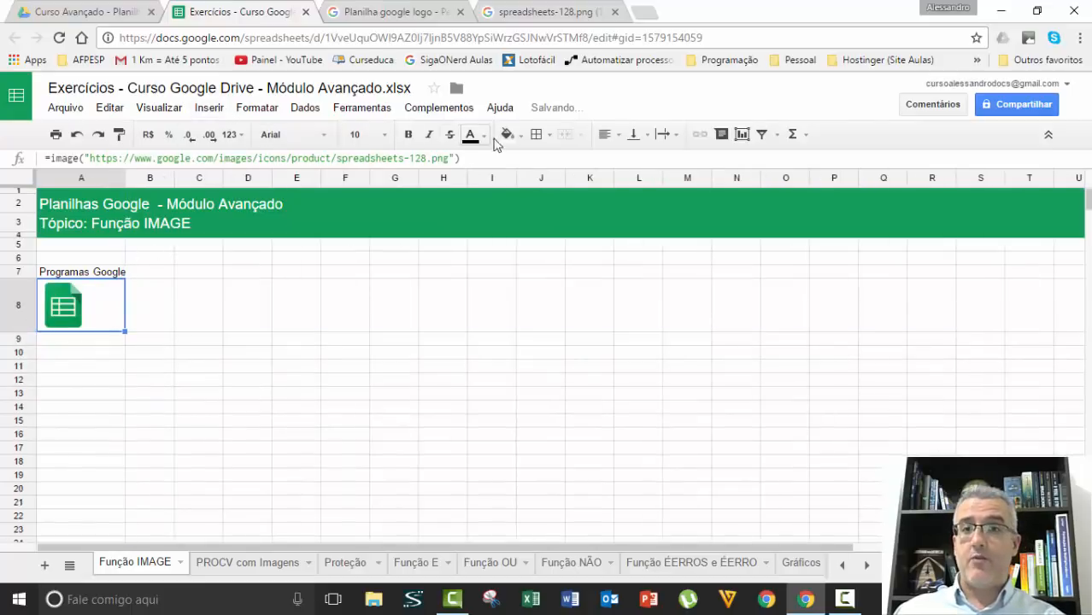
# Center the logo horizontally in cell A8
pyautogui.click(607, 134)
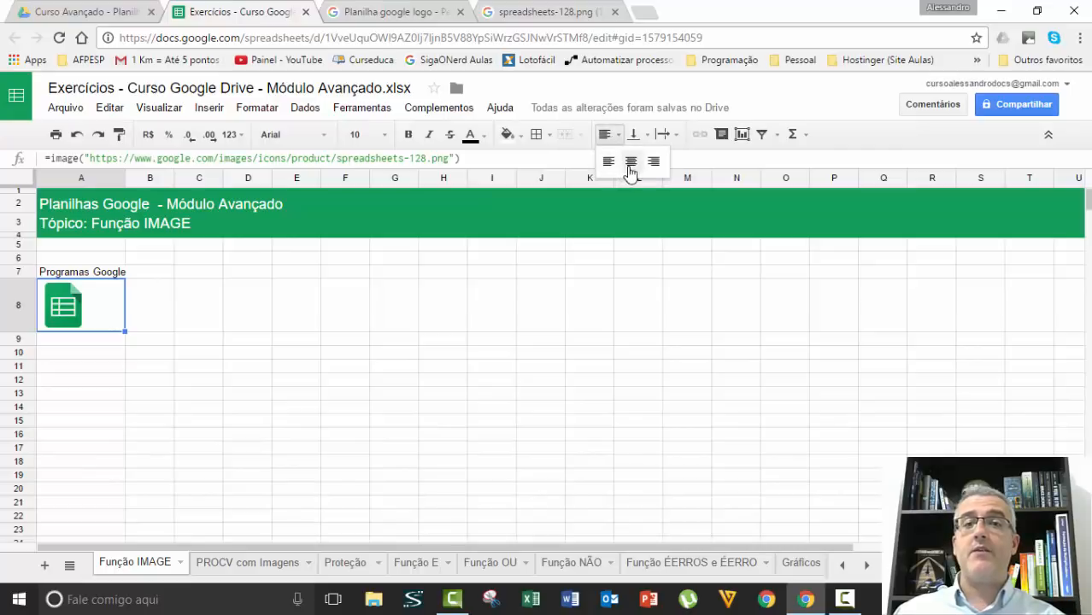
pyautogui.click(630, 163)
pyautogui.click(327, 322)
pyautogui.click(164, 319)
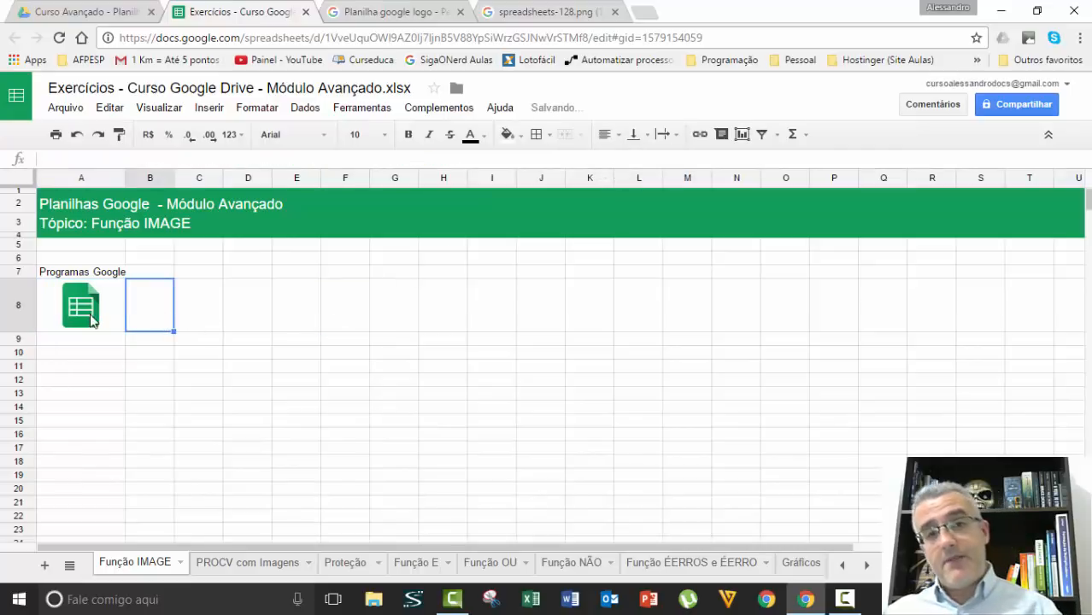
pyautogui.click(92, 318)
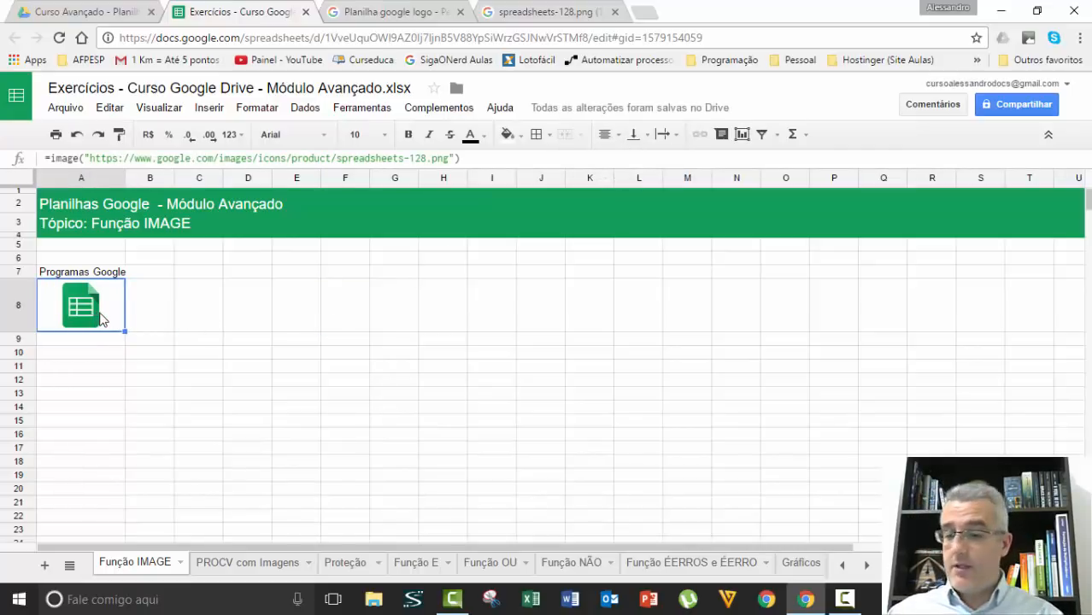
pyautogui.press('Down')
pyautogui.press('Up')
pyautogui.press('Right')
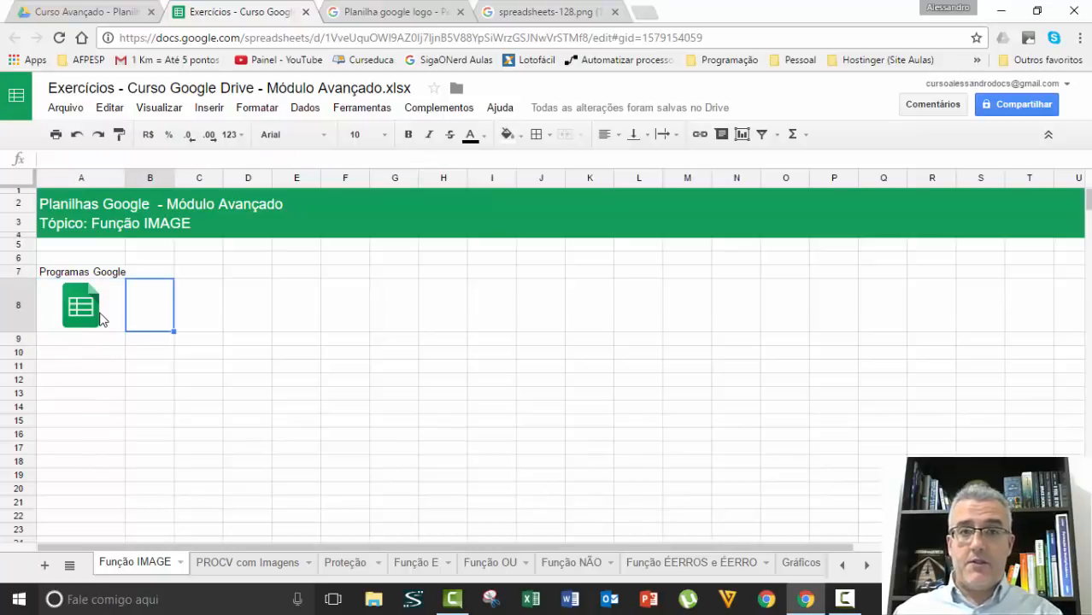
pyautogui.write('Planilhas go')
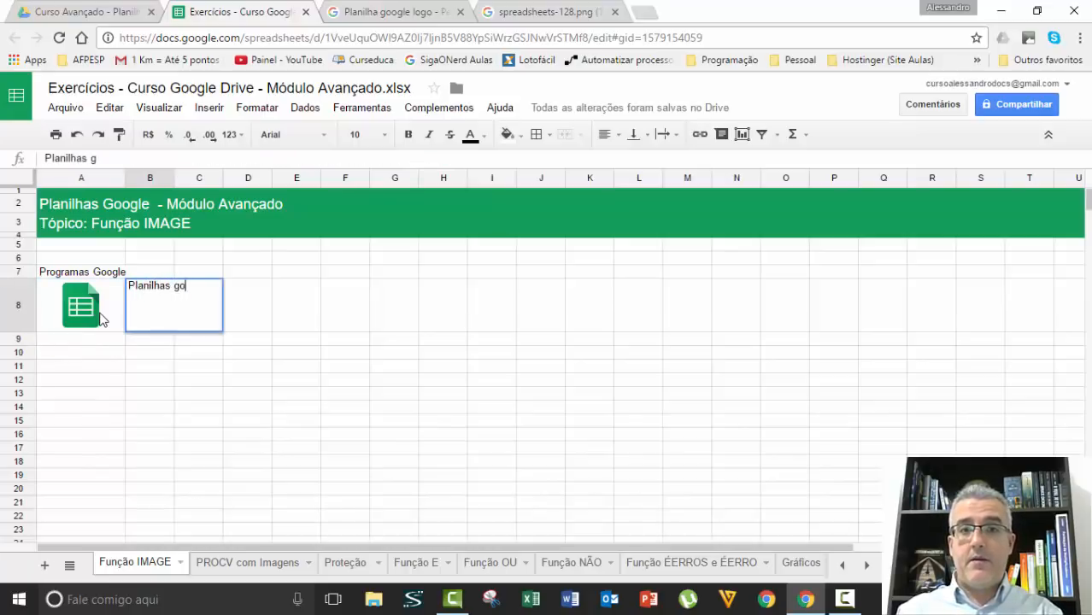
pyautogui.press('BackSpace')
pyautogui.press('Escape')
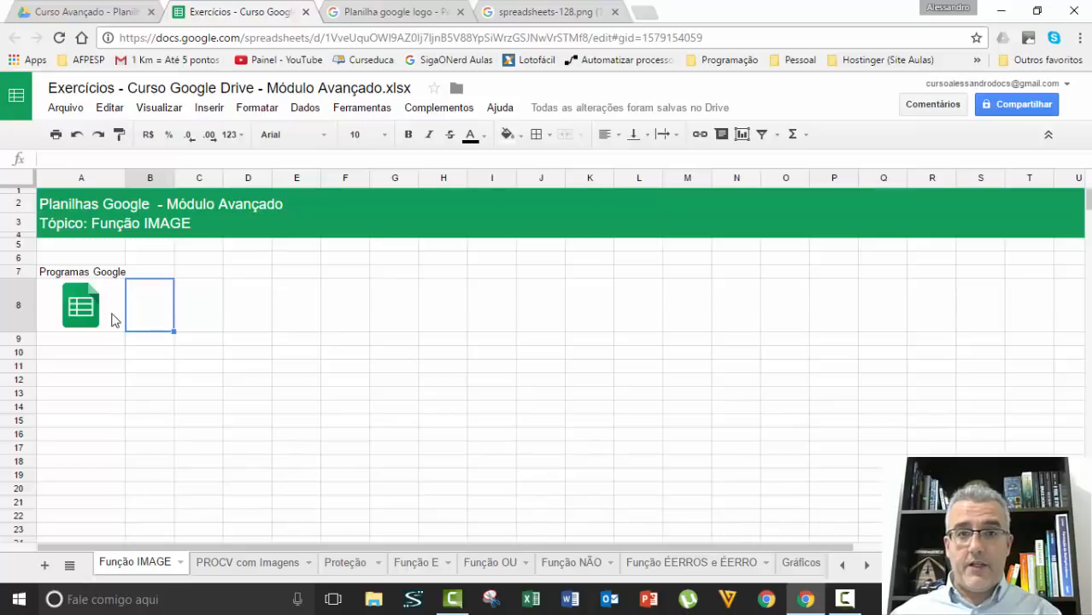
# Move the logo from cell A8 to cell B8
pyautogui.press('Left')
pyautogui.press('Right')
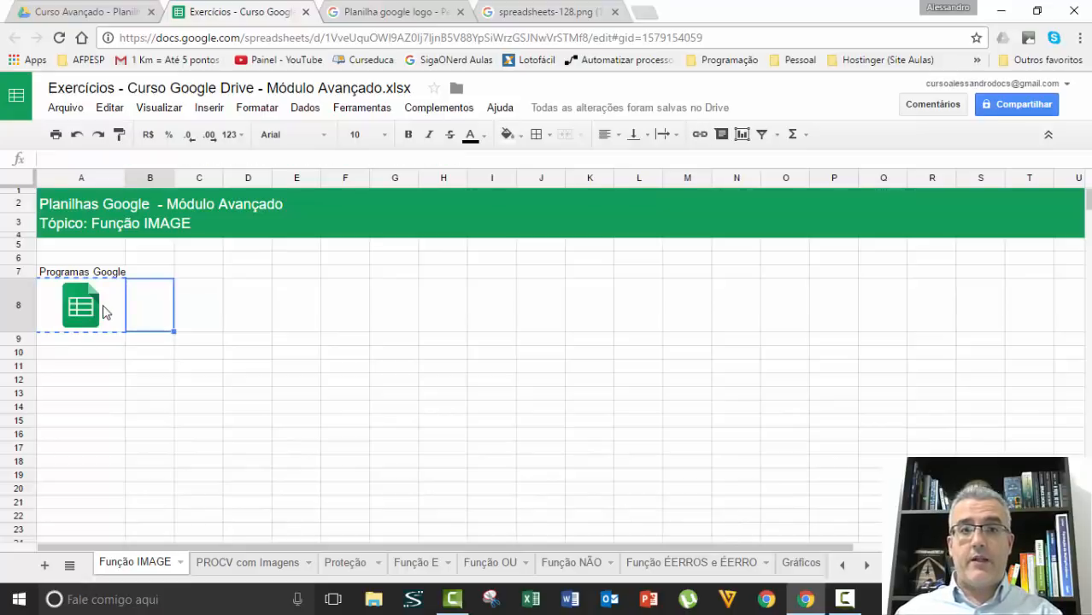
pyautogui.hotkey('ctrl', 'v')
# Enter the label "Planilhas Google" in cell A8 and select that cell again
pyautogui.click(87, 306)
pyautogui.write('P')
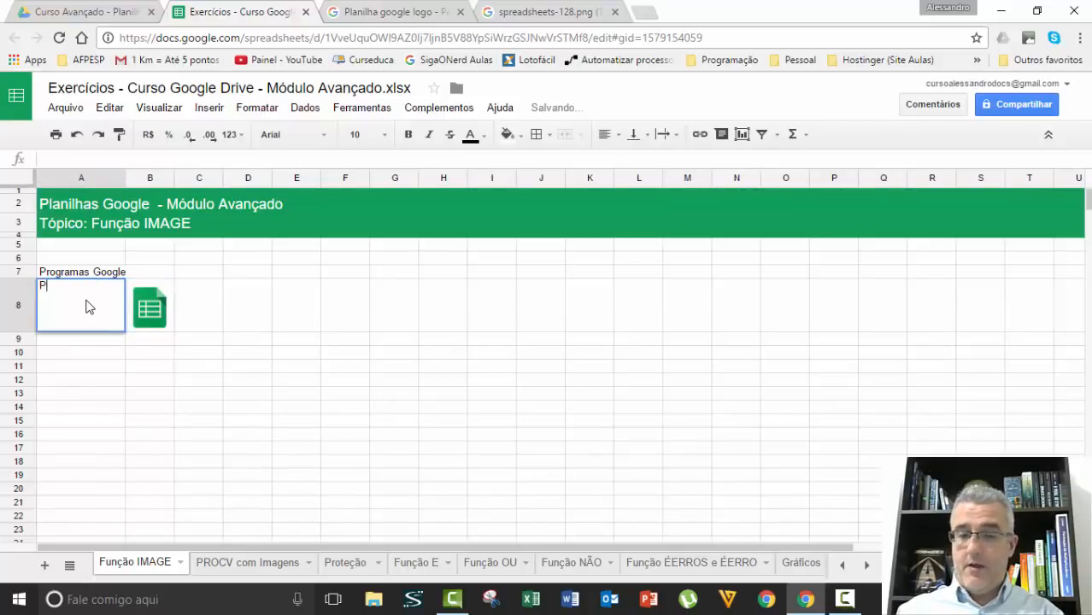
pyautogui.write('lanilhas Google')
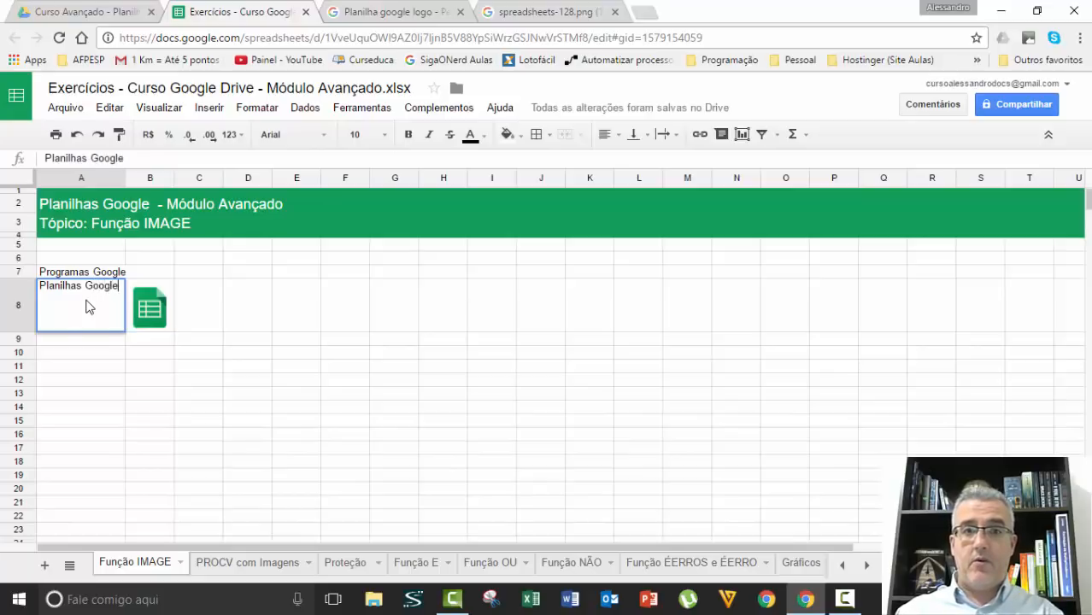
pyautogui.press('Return')
pyautogui.click(108, 320)
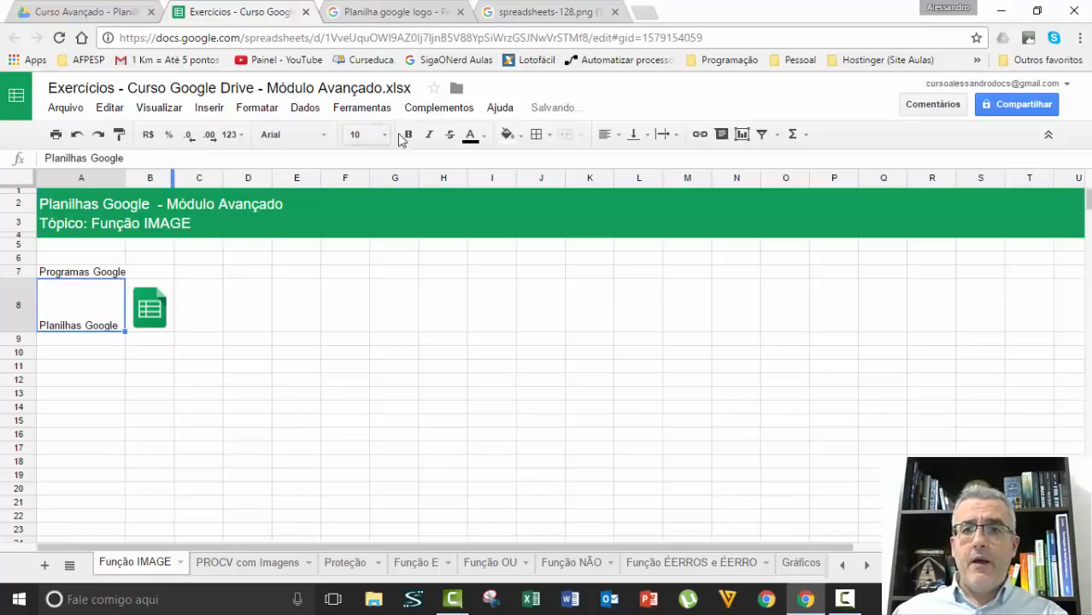
# Align the label in cell A8 vertically to the middle
pyautogui.click(630, 136)
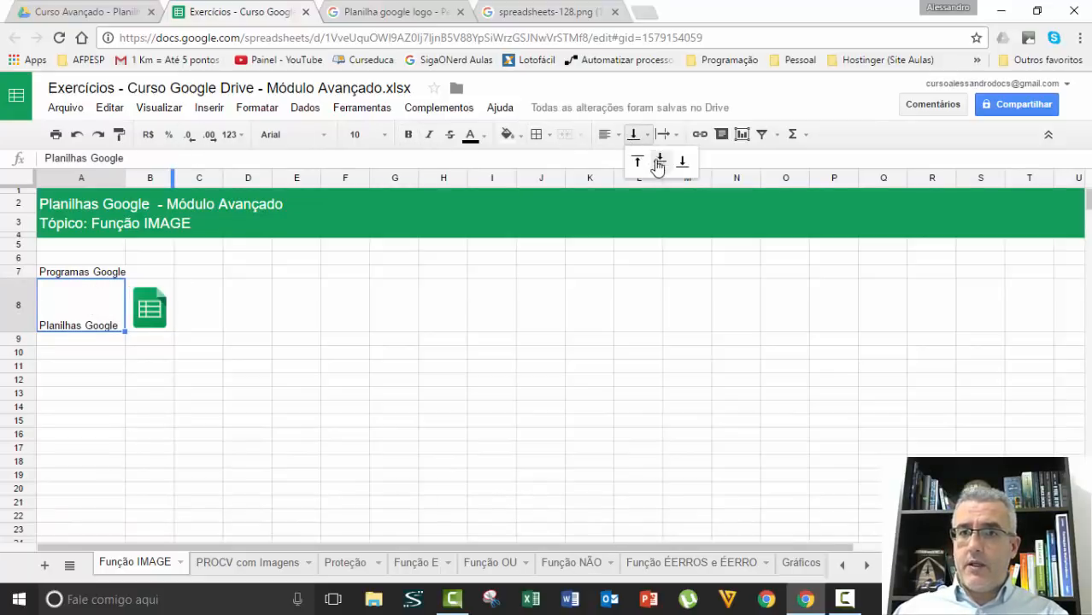
pyautogui.click(659, 162)
pyautogui.click(114, 340)
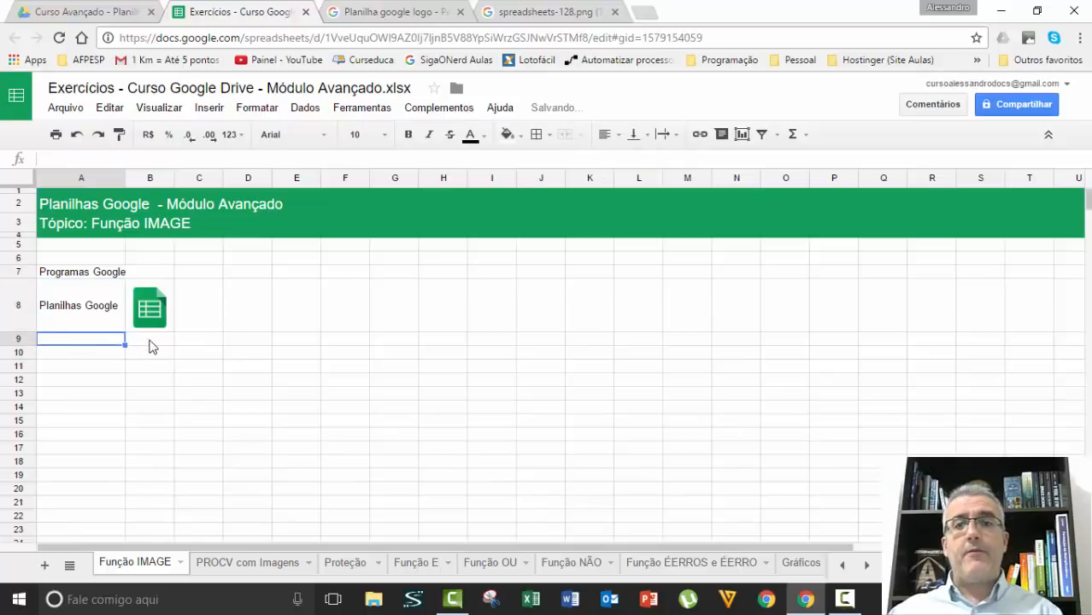
pyautogui.click(159, 323)
pyautogui.click(60, 340)
# Start an IMAGE formula in cell B9 and open the full help article for the function
pyautogui.click(135, 341)
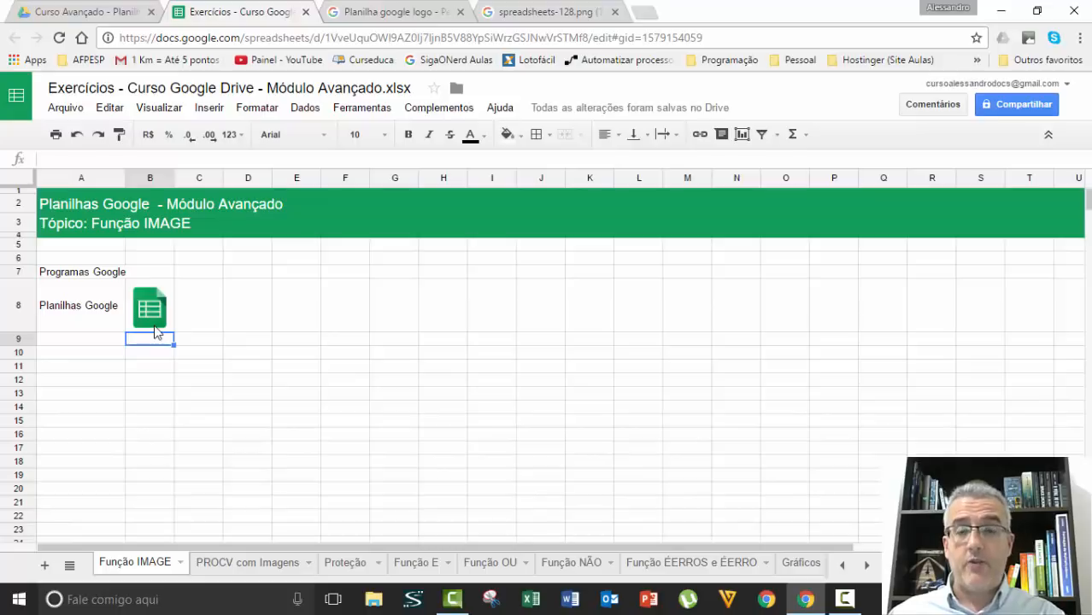
pyautogui.write('=imag')
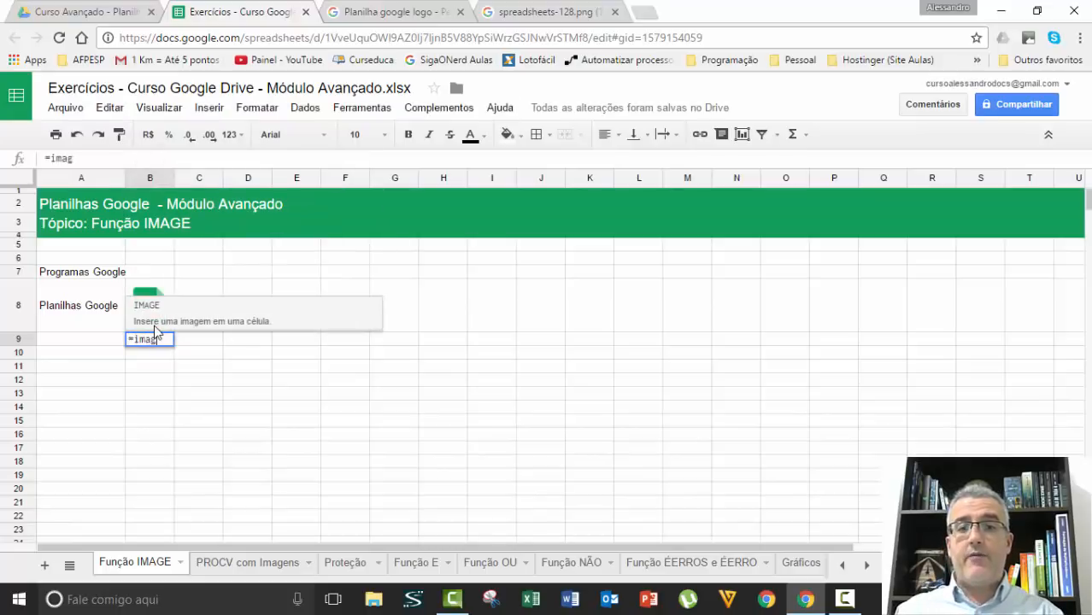
pyautogui.write('e(')
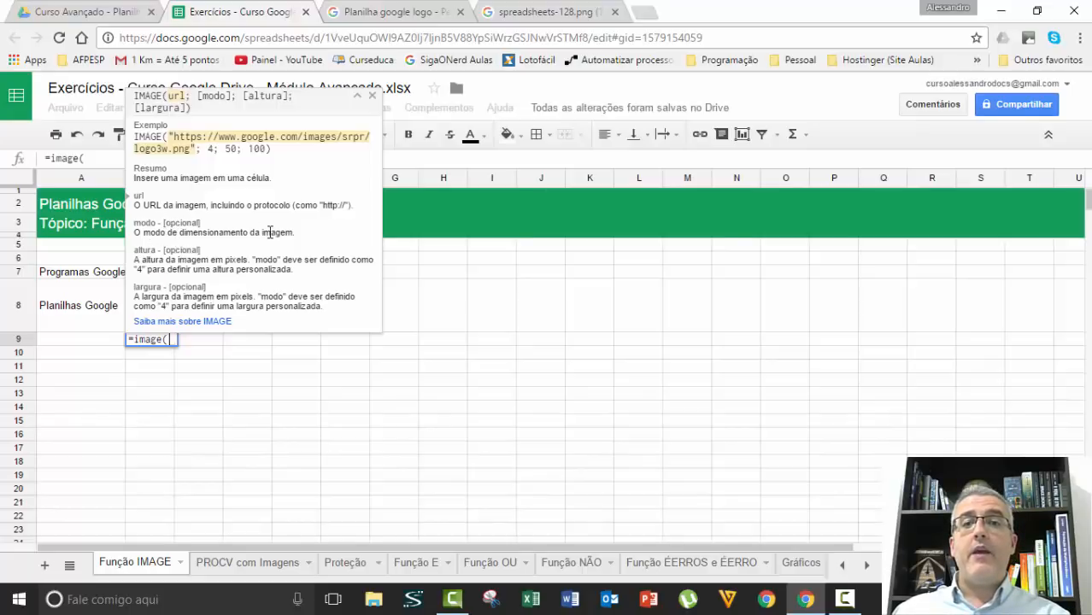
pyautogui.click(181, 323)
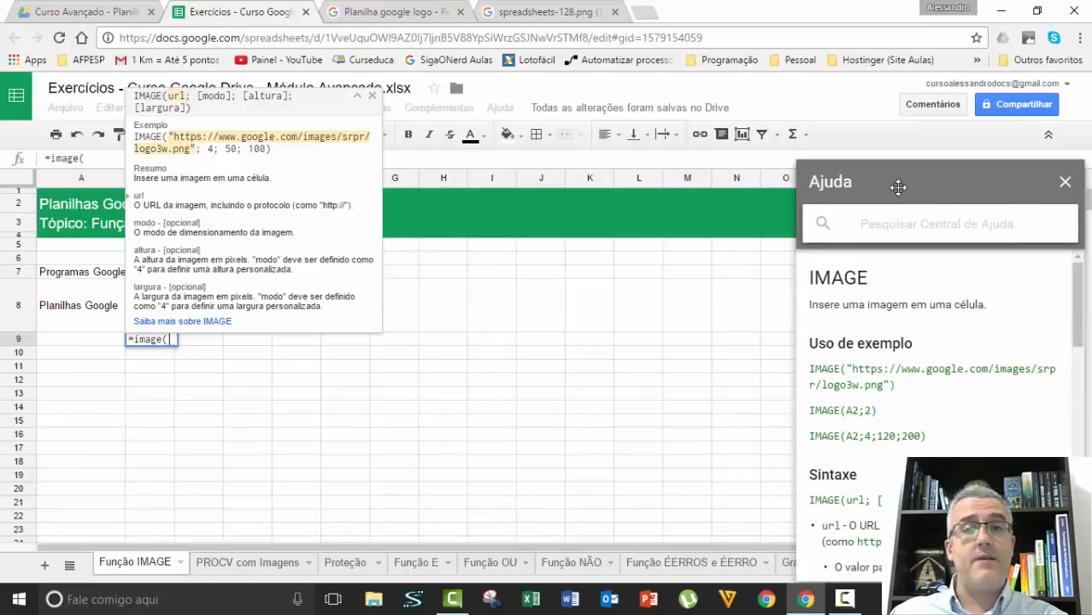
# Move the help window clear of the formula and examine the default mode and the description of mode 1
pyautogui.moveTo(895, 182); pyautogui.dragTo(708, 103)
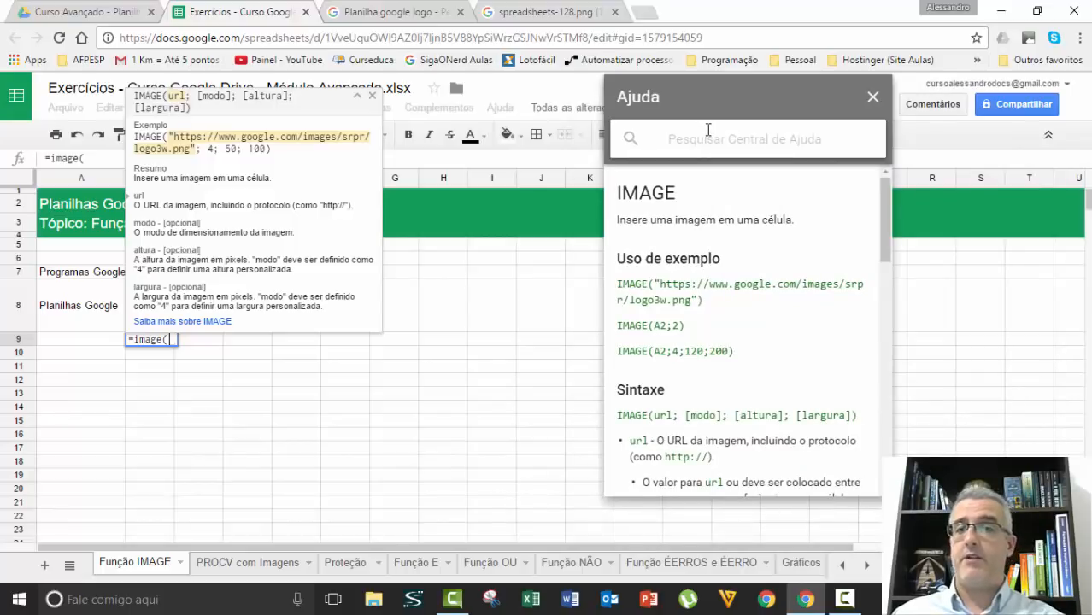
pyautogui.scroll(-1, 675, 350)
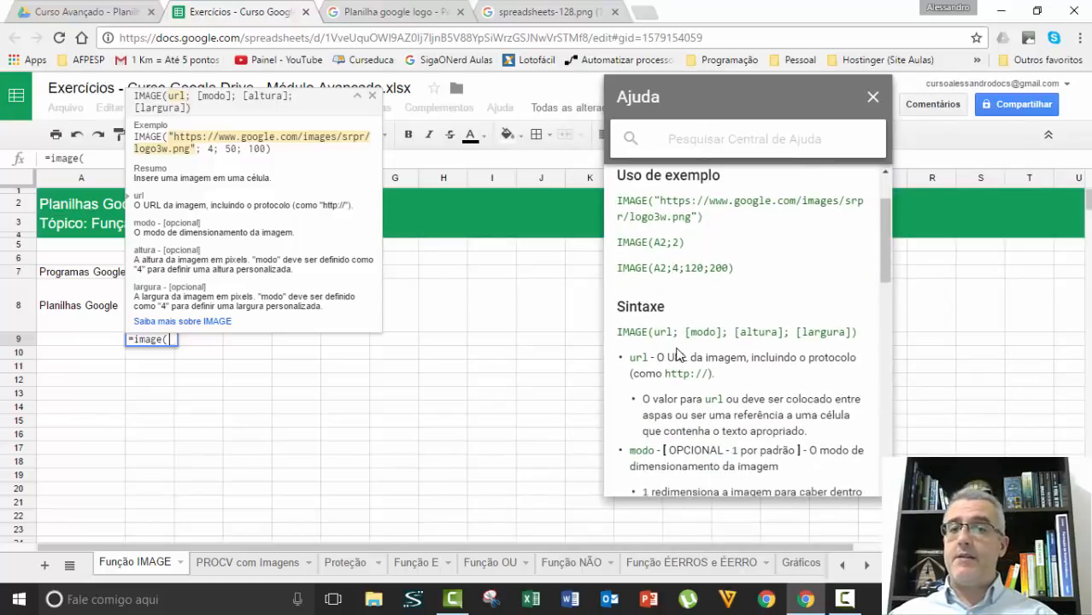
pyautogui.scroll(-2, 678, 354)
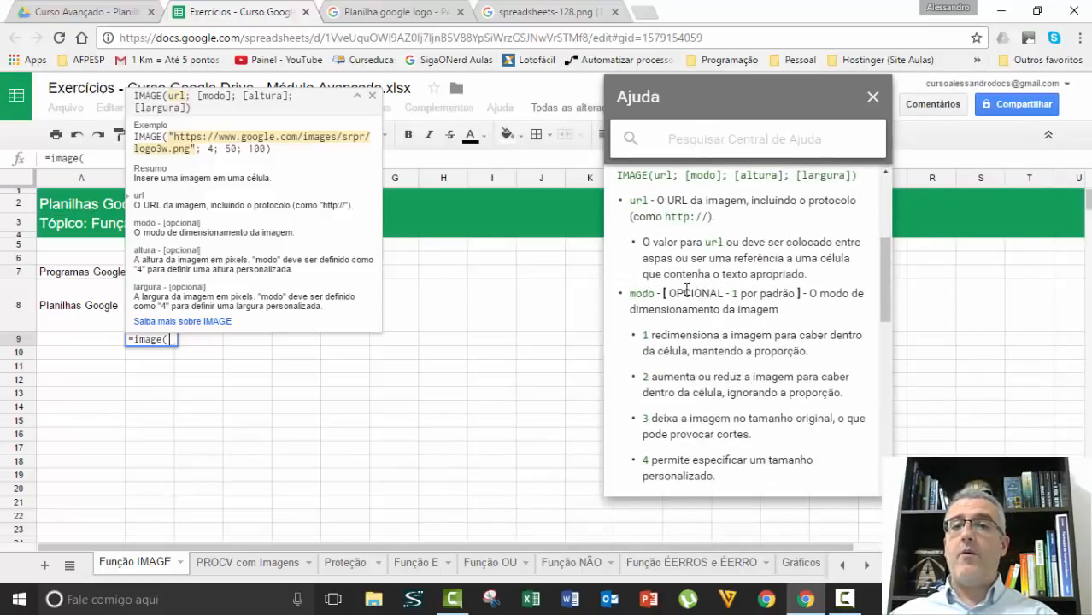
pyautogui.moveTo(798, 293); pyautogui.dragTo(744, 287)
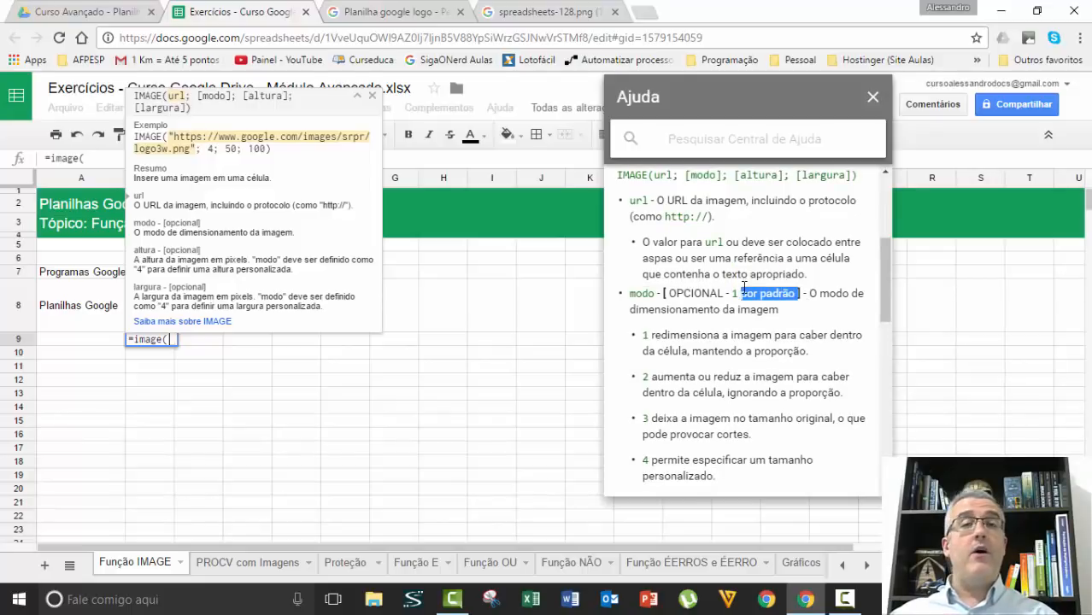
pyautogui.moveTo(668, 335); pyautogui.dragTo(817, 363)
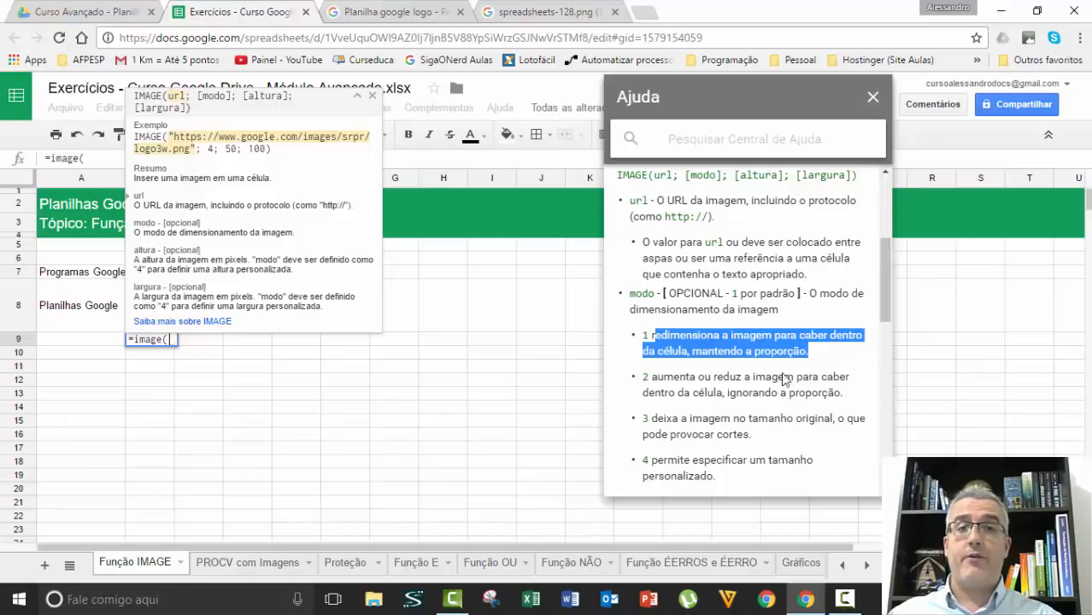
pyautogui.click(171, 343)
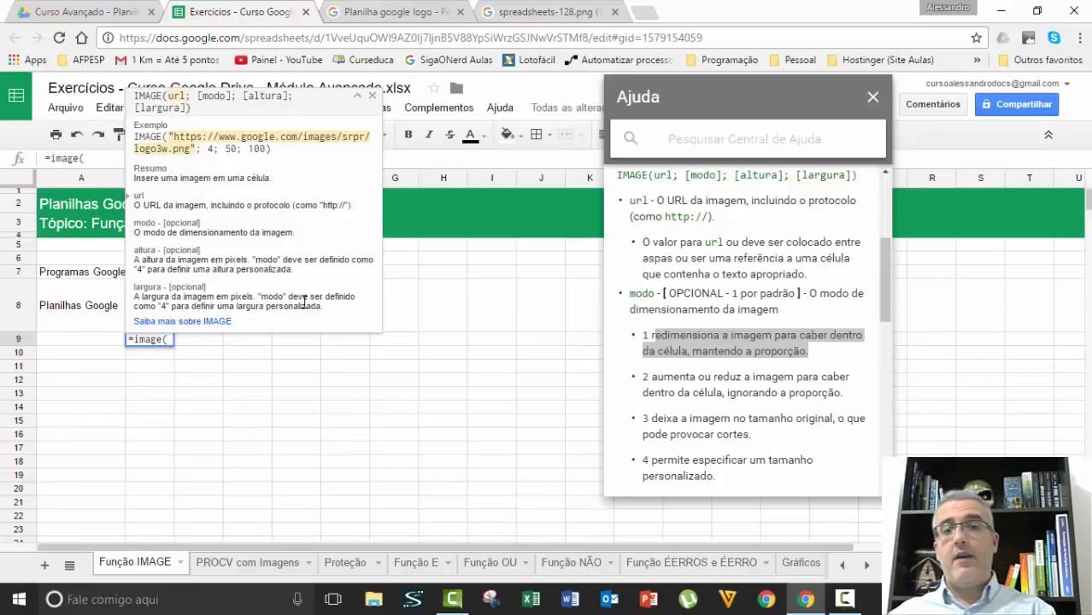
pyautogui.press('Return')
pyautogui.write('"')
pyautogui.press('Escape')
pyautogui.press('Up')
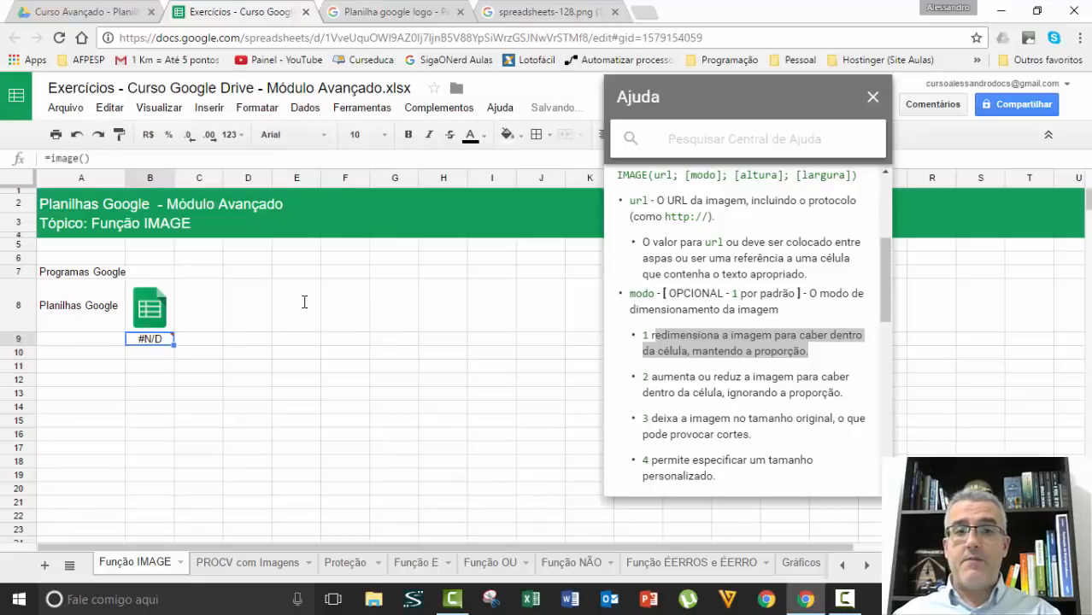
pyautogui.press('F2')
pyautogui.press('BackSpace')
pyautogui.write('"')
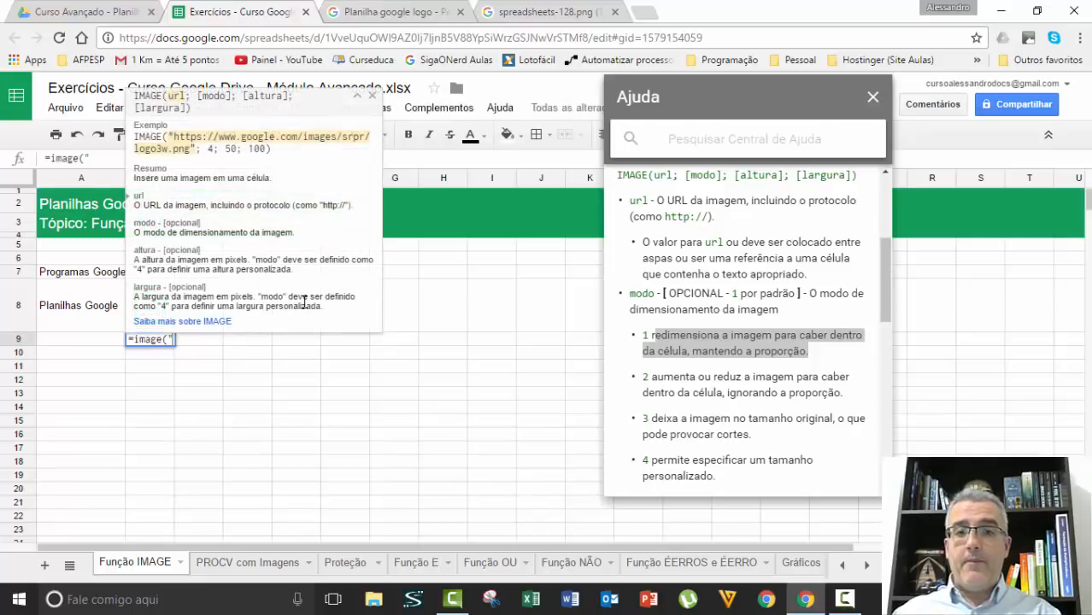
pyautogui.press('Escape')
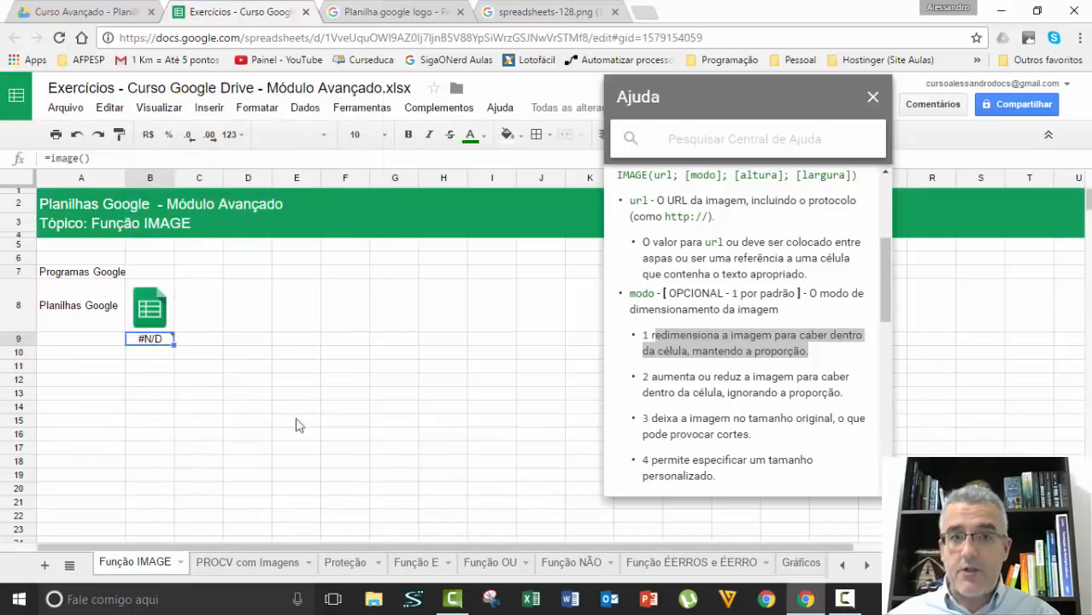
pyautogui.click(497, 10)
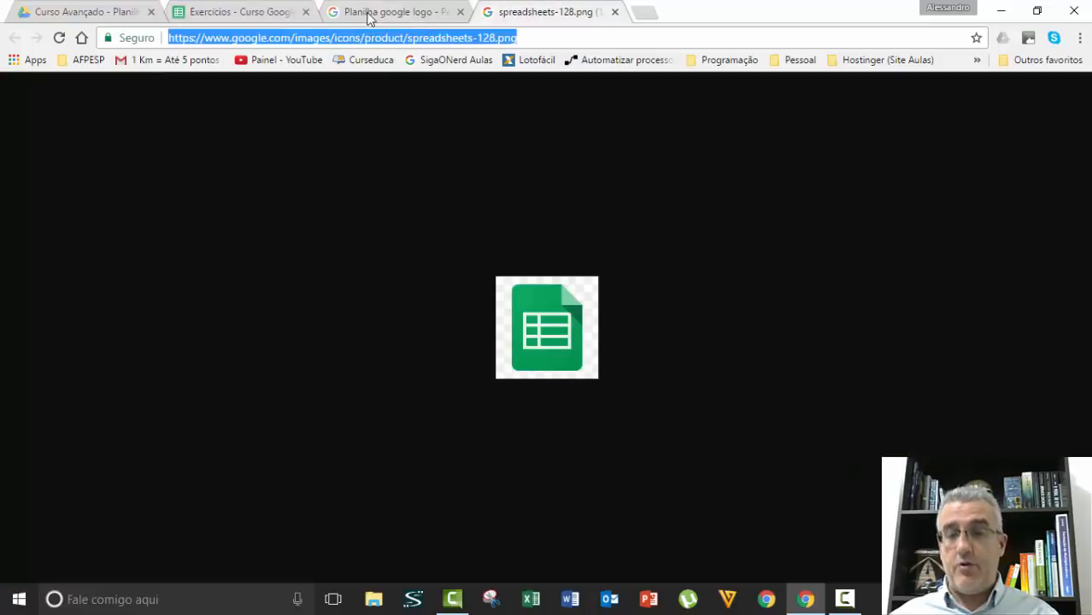
pyautogui.click(286, 7)
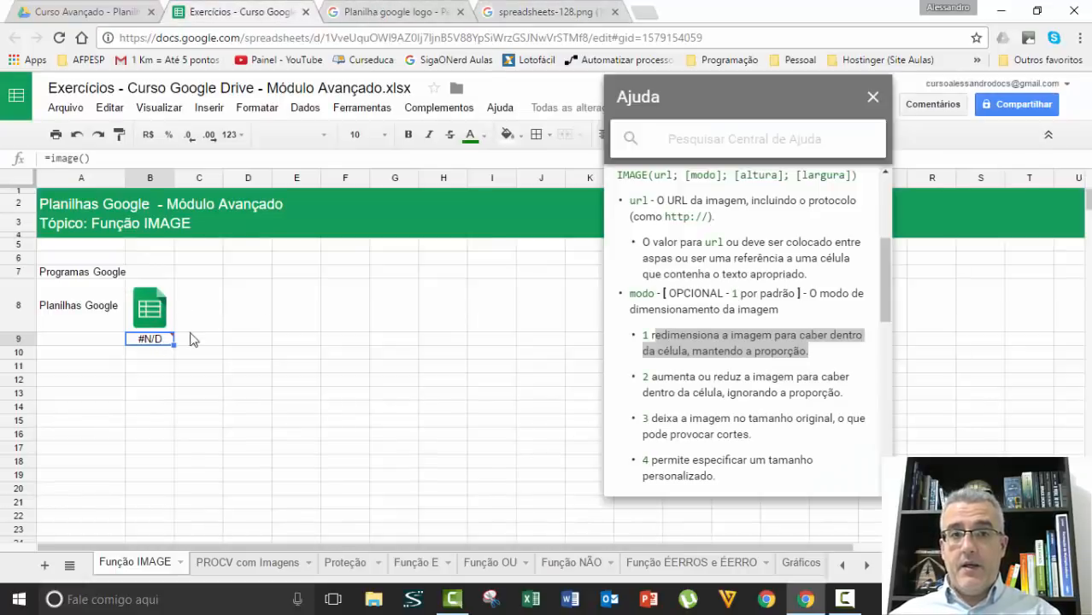
pyautogui.press('F2')
pyautogui.press('BackSpace')
pyautogui.write('"')
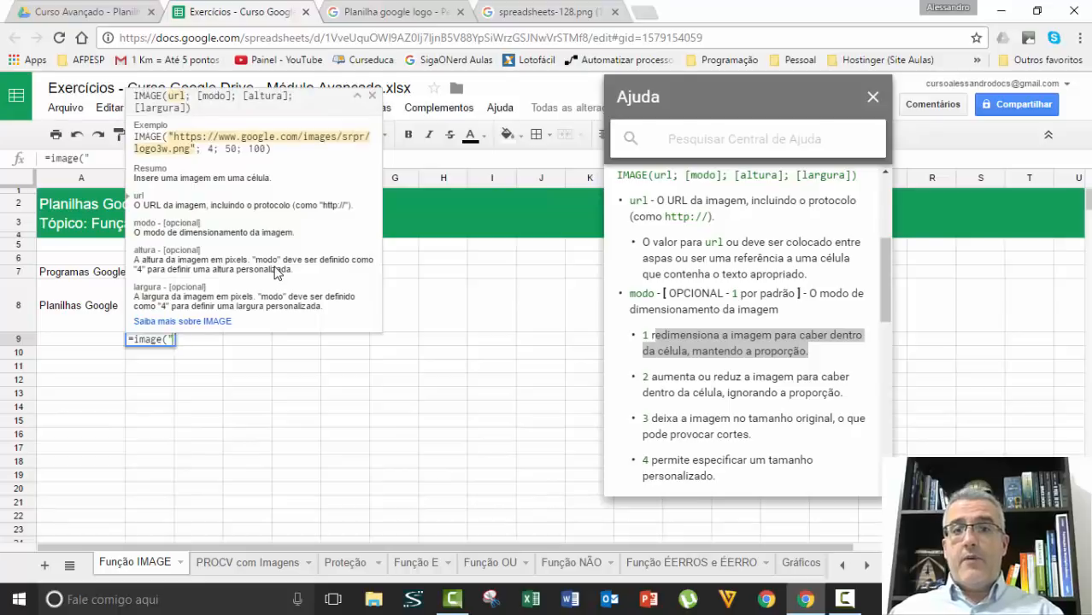
pyautogui.write('https://www.google.com/images/icons/product/spreadsheets-128.png')
pyautogui.write('"')
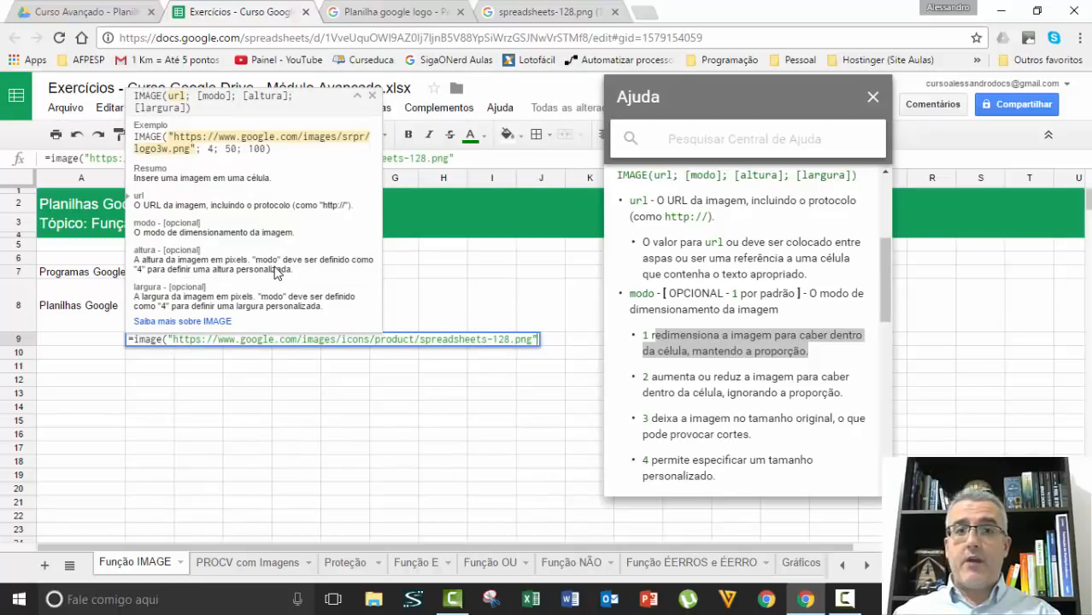
pyautogui.write(';1')
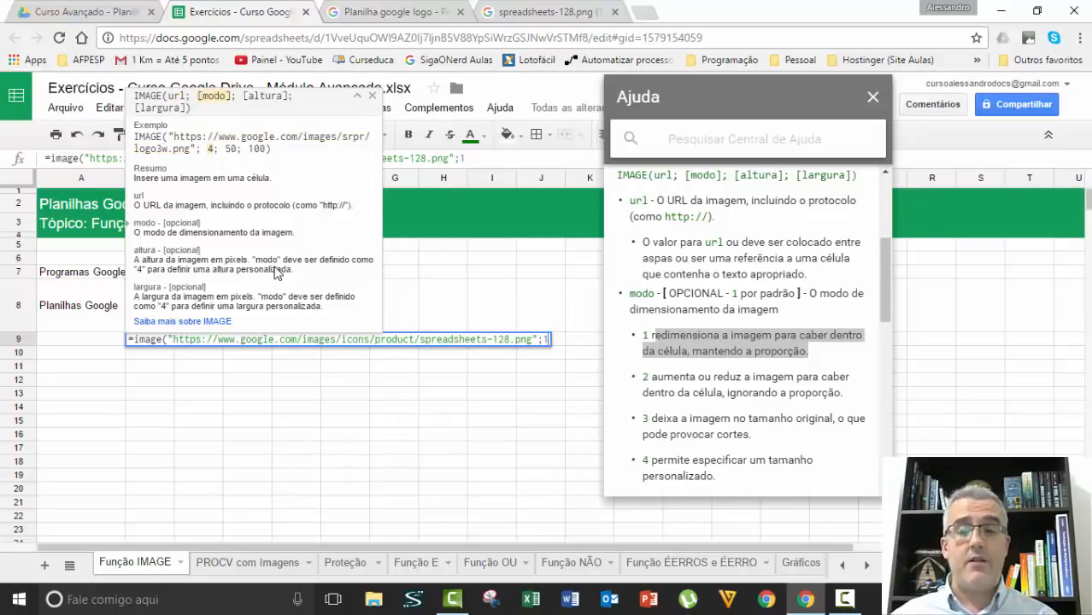
# Check the description of mode 2 in the help, set the mode in B9's formula to 2 and enter the formula
pyautogui.click(688, 391)
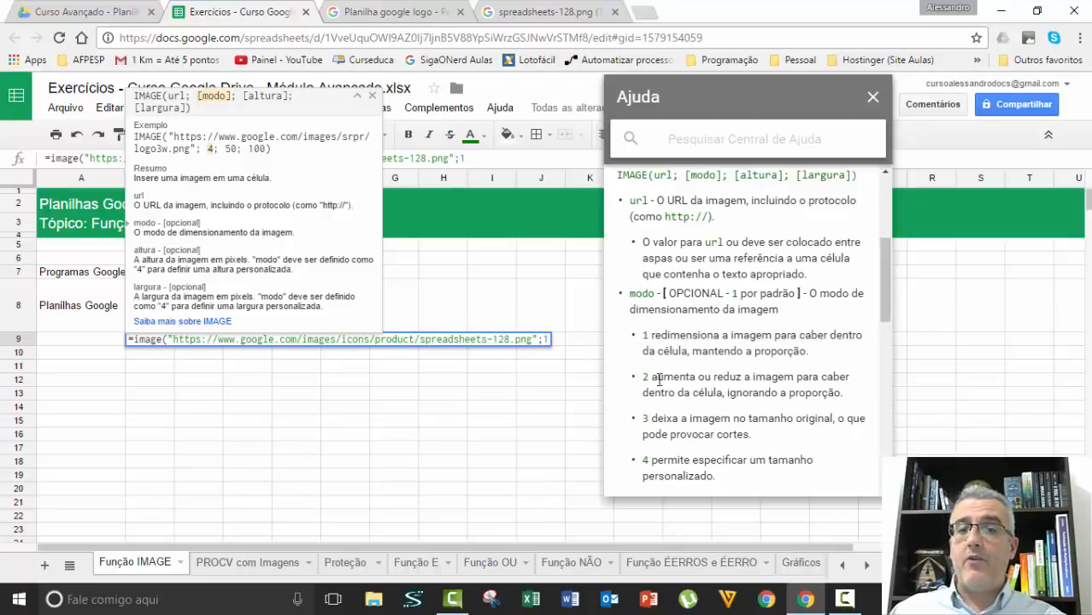
pyautogui.moveTo(652, 377); pyautogui.dragTo(831, 393)
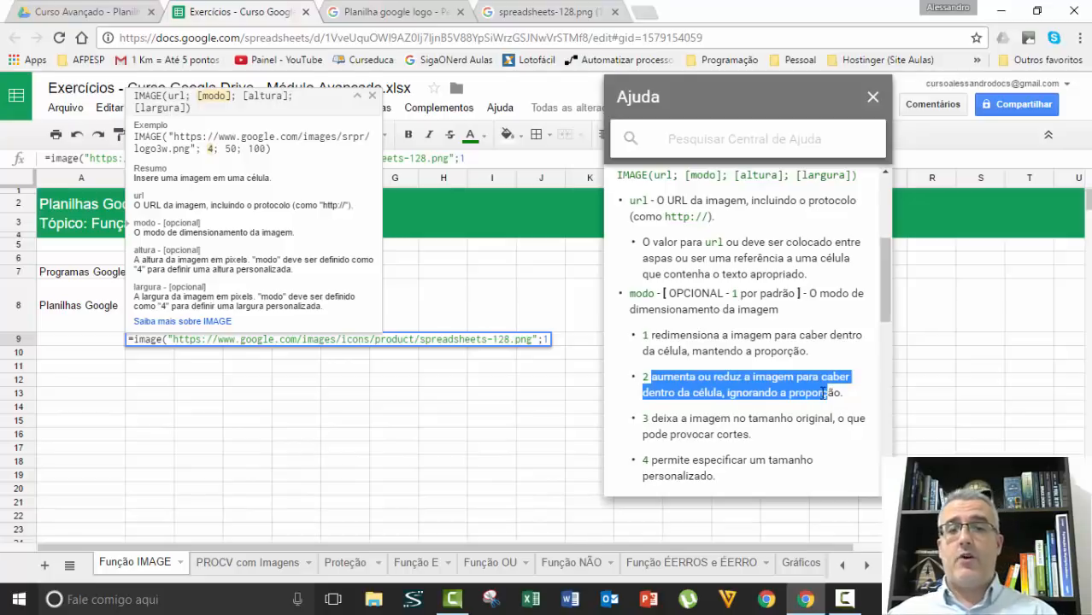
pyautogui.click(549, 340)
pyautogui.press('BackSpace')
pyautogui.write('2')
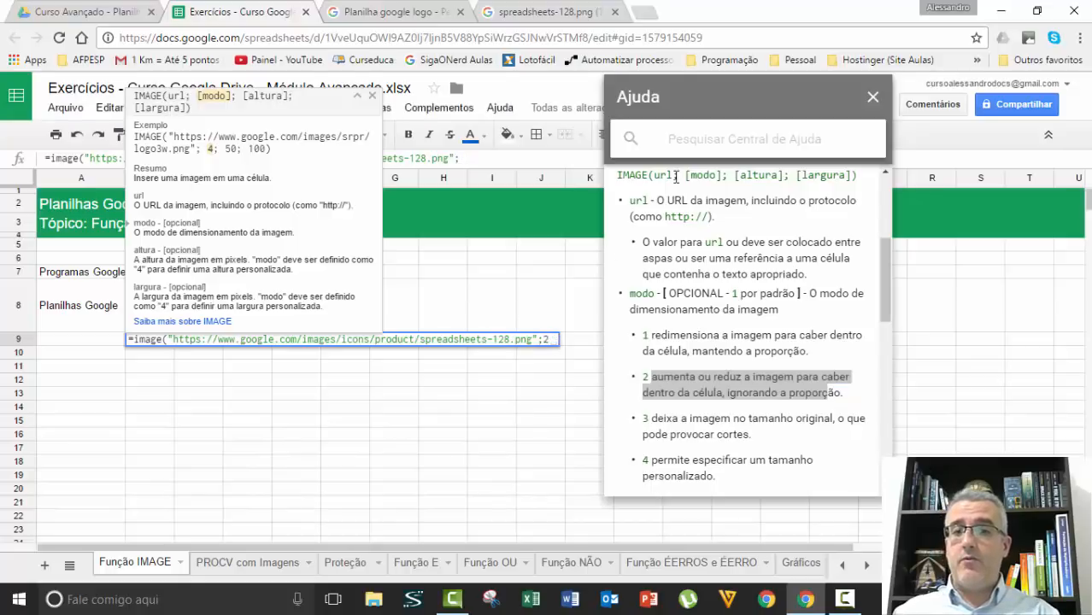
pyautogui.write(')')
pyautogui.press('Return')
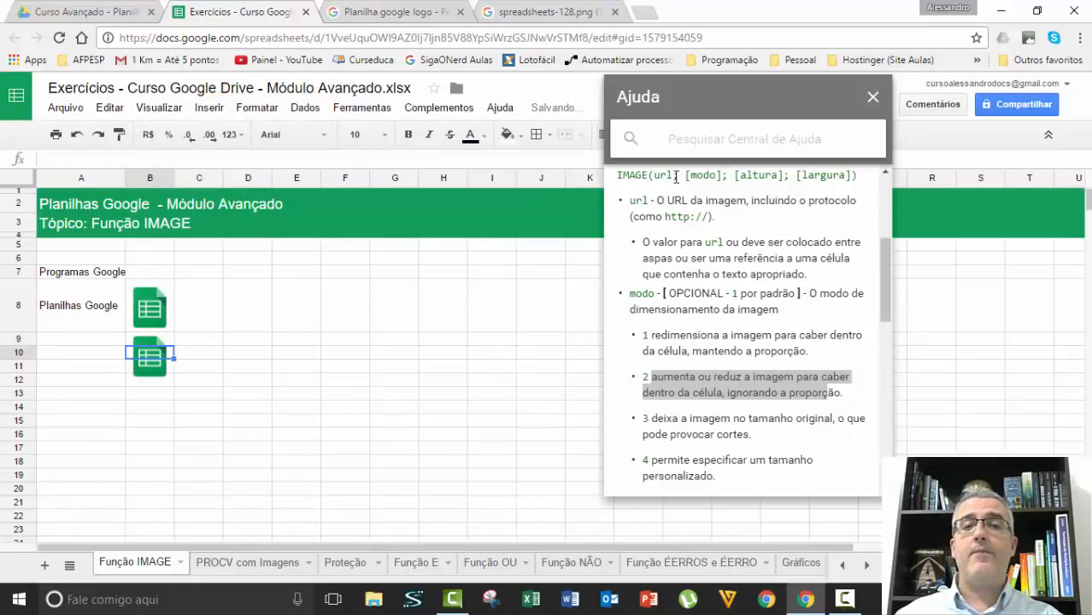
# Make row 9 taller than row 8 and widen column B to about three times its width, comparing the formulas in B8 and B9
pyautogui.click(68, 325)
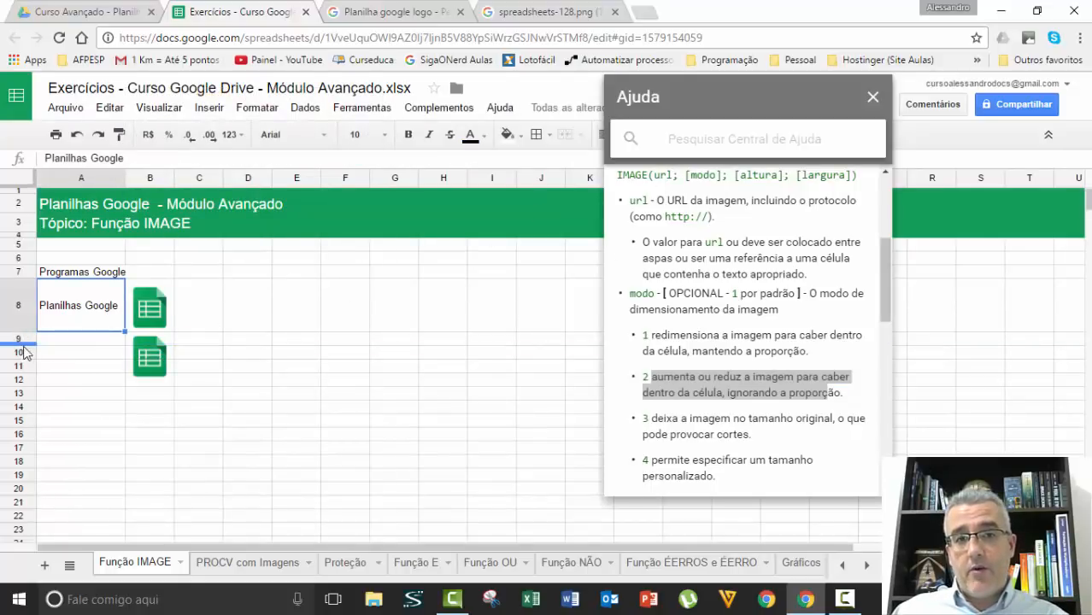
pyautogui.moveTo(24, 345); pyautogui.dragTo(12, 419)
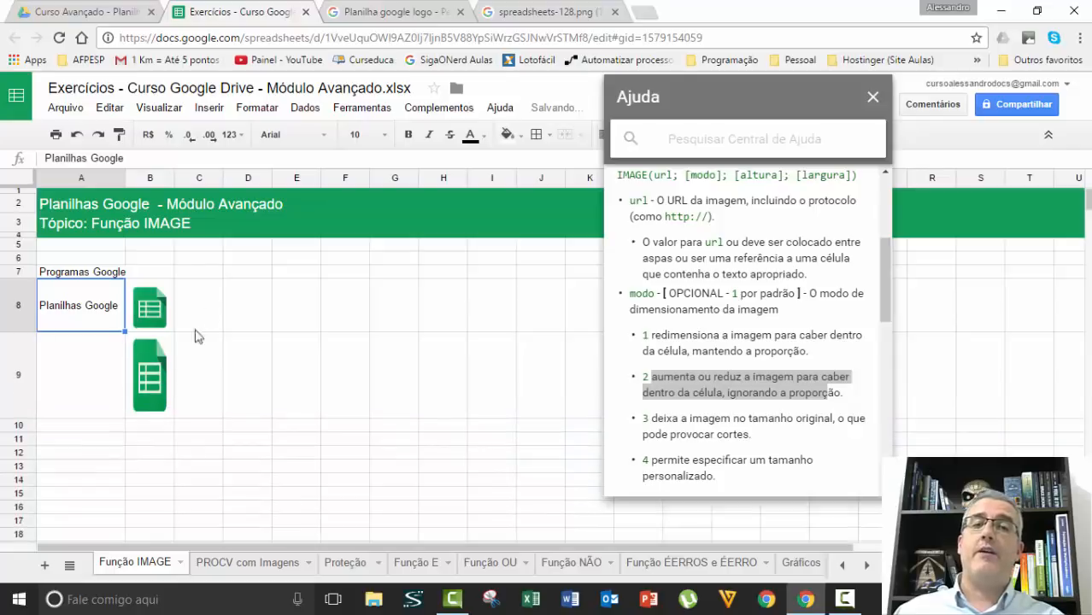
pyautogui.moveTo(175, 179); pyautogui.dragTo(275, 182)
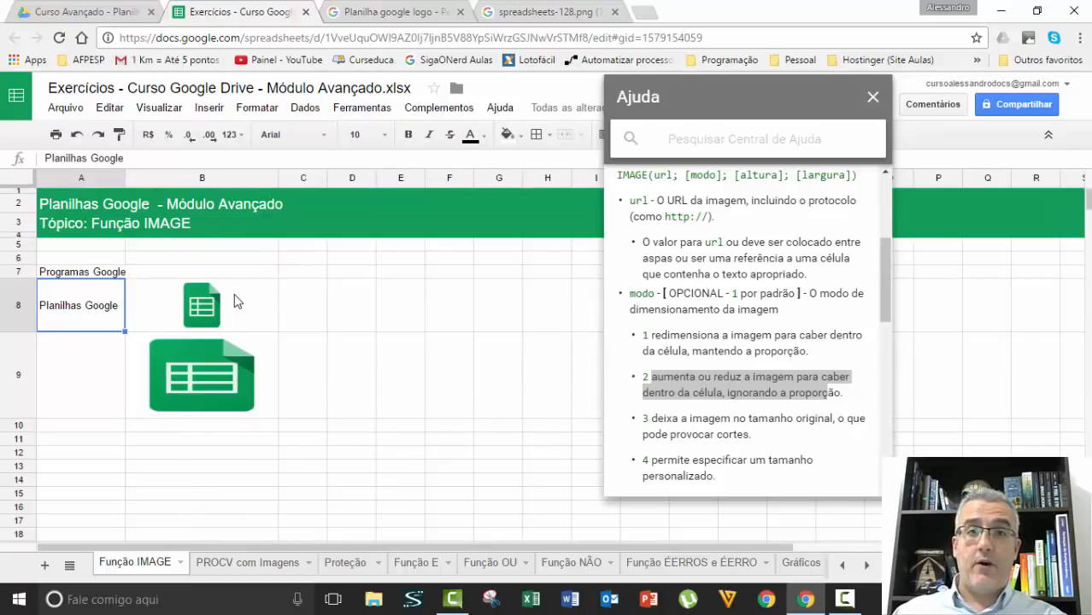
pyautogui.click(220, 325)
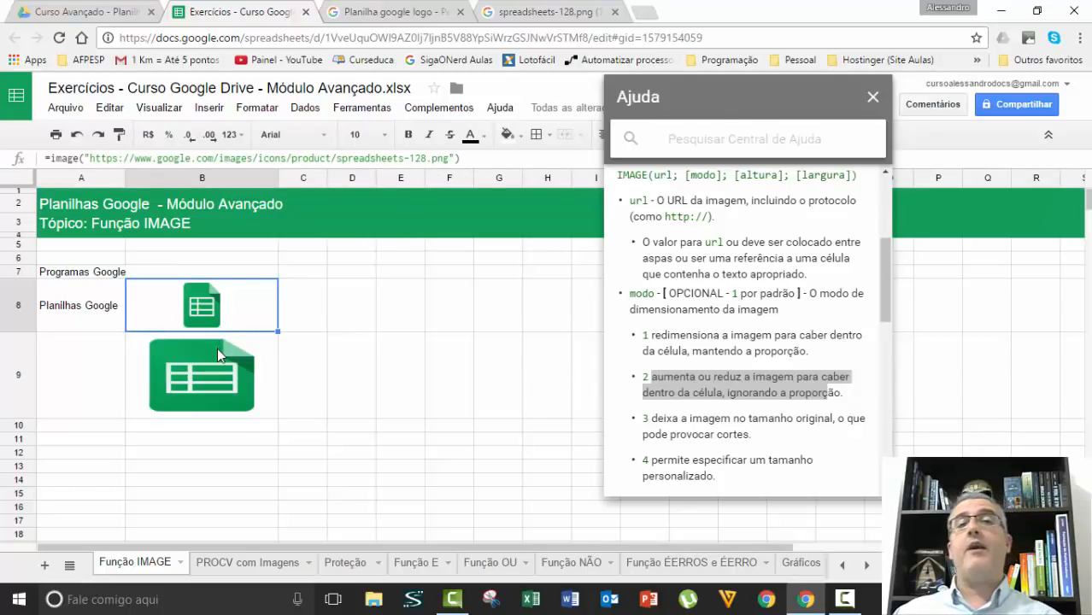
pyautogui.click(226, 361)
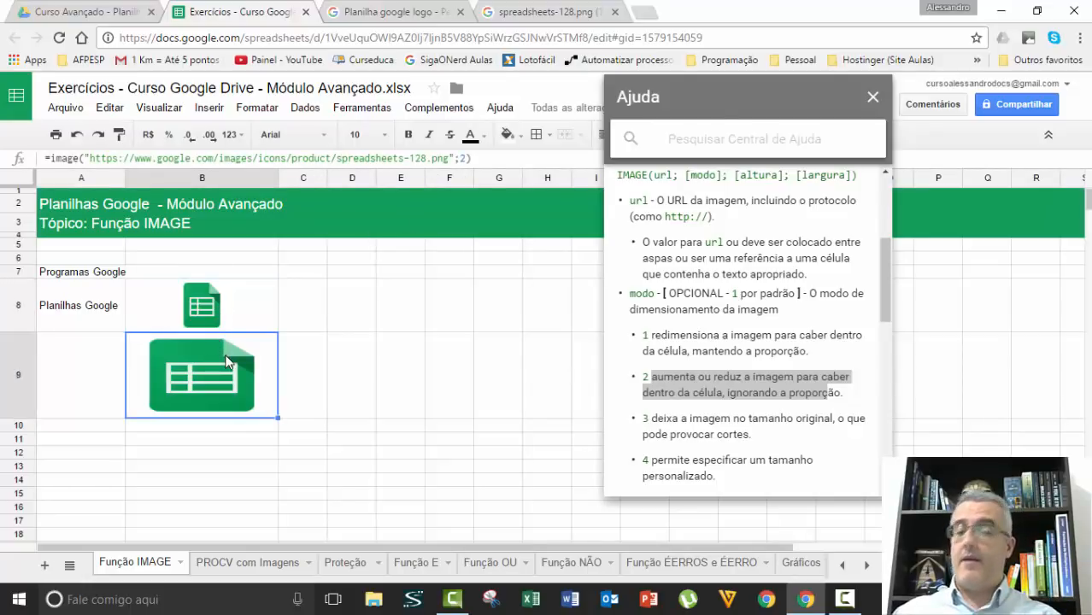
# Delete the IMAGE formula from cell B9 and select the empty cell again
pyautogui.press('Delete')
pyautogui.click(245, 311)
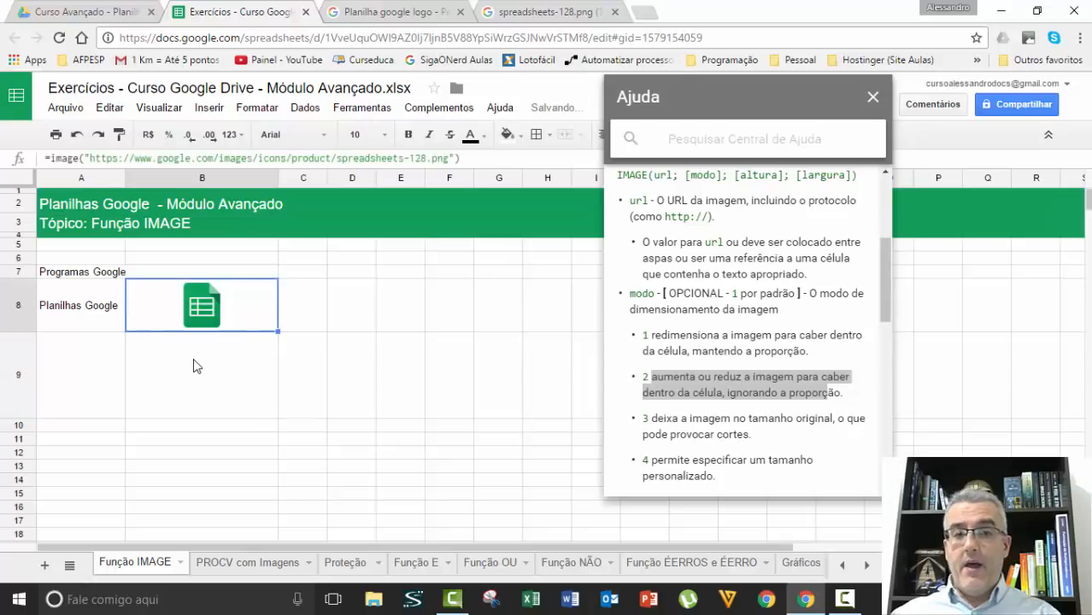
pyautogui.click(195, 361)
# Examine the description of mode 3 in the help and undo the deletion in cell B9
pyautogui.click(675, 422)
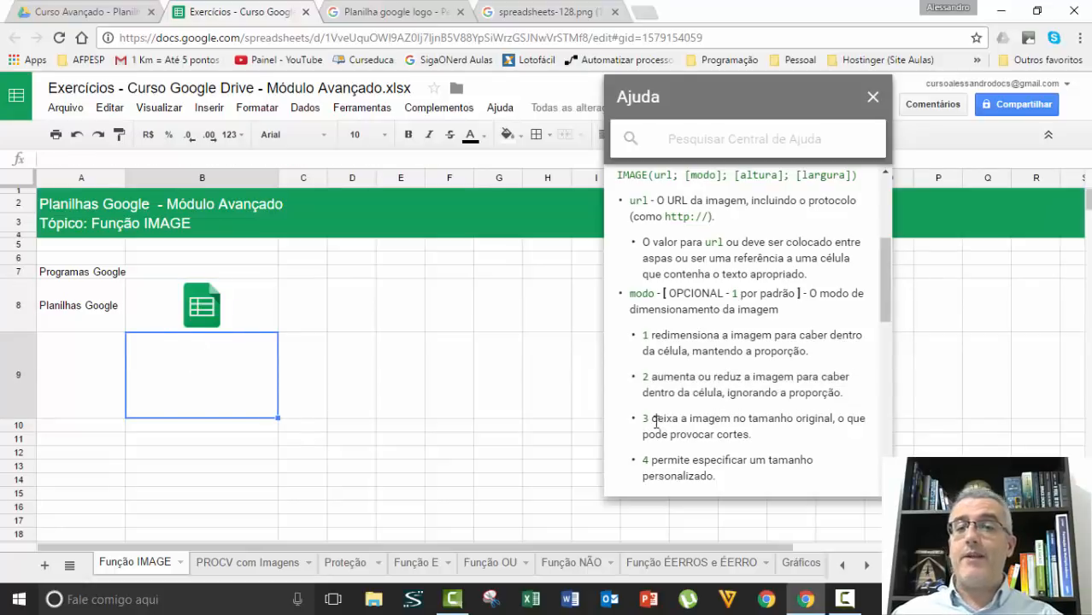
pyautogui.moveTo(672, 421); pyautogui.dragTo(758, 438)
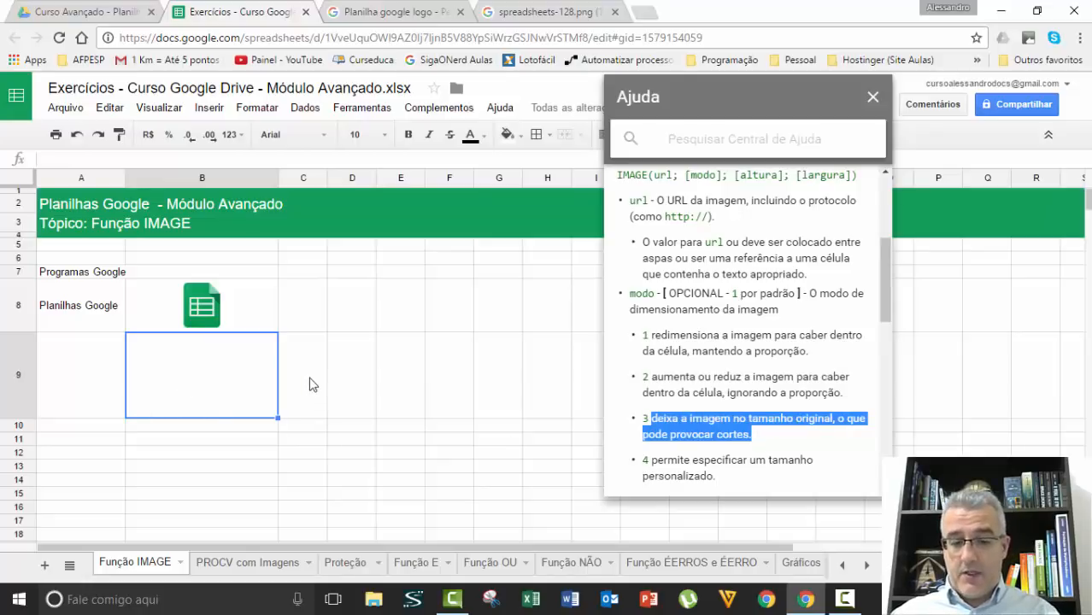
pyautogui.click(217, 383)
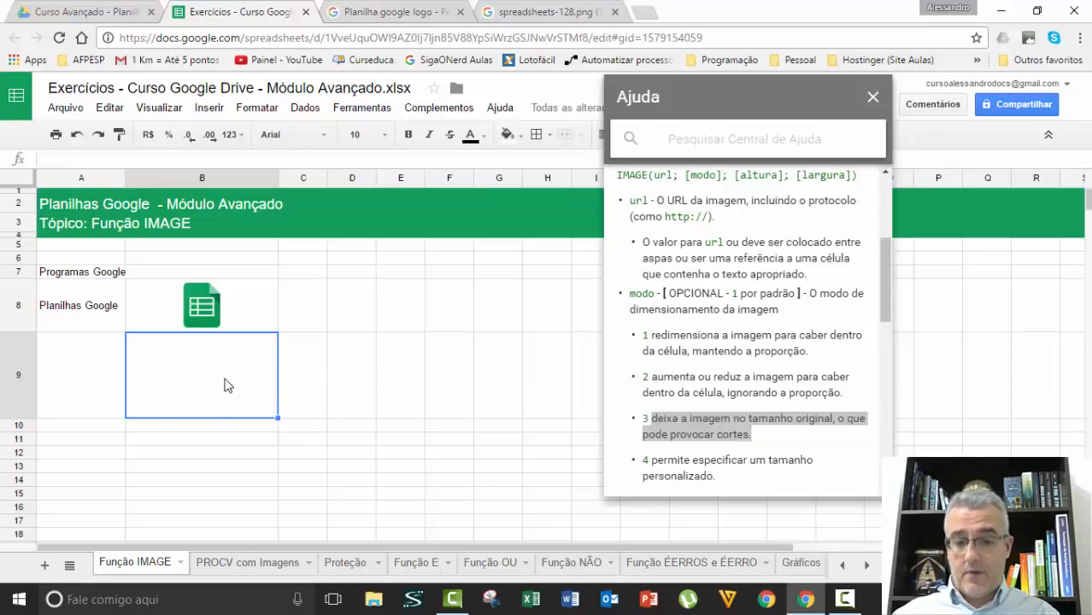
pyautogui.hotkey('ctrl', 'z')
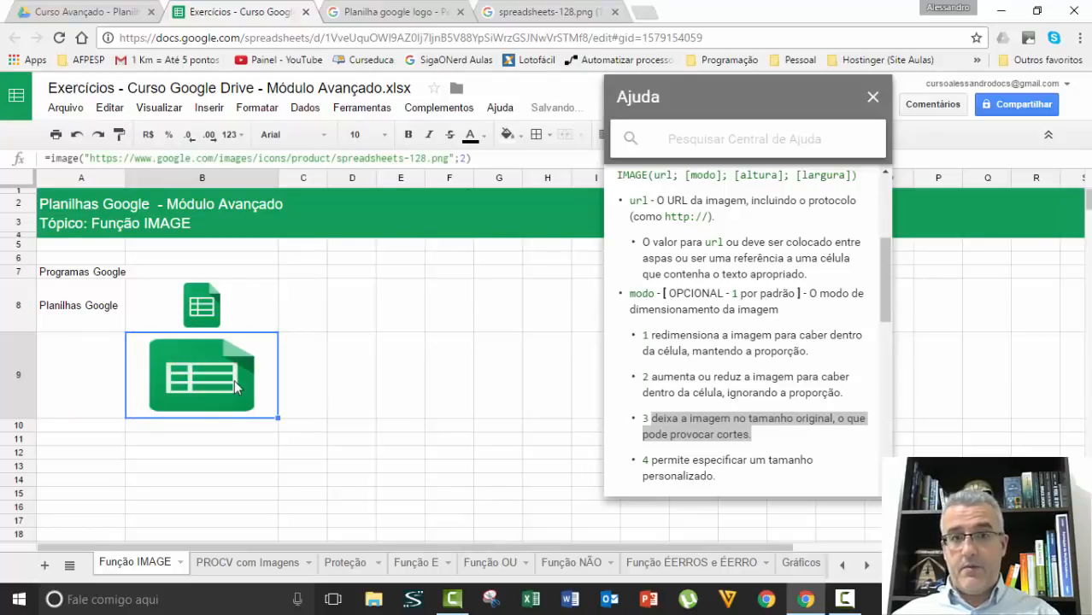
# Change the sizing mode in B9's IMAGE formula to 3 and enter the formula
pyautogui.doubleClick(237, 388)
pyautogui.press('Left')
pyautogui.press('BackSpace')
pyautogui.write('3')
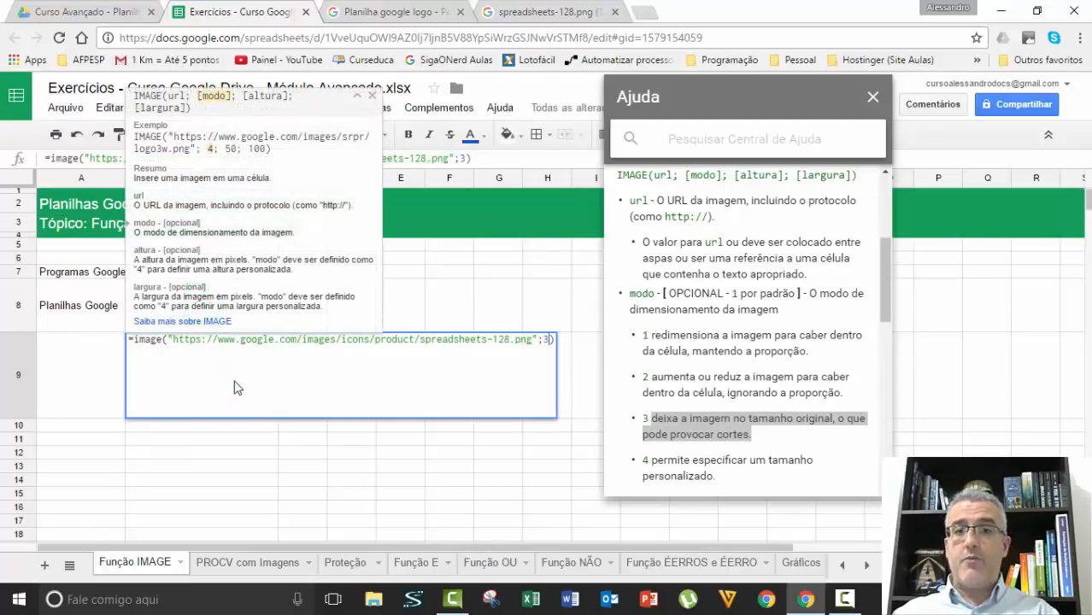
pyautogui.press('Return')
pyautogui.click(194, 347)
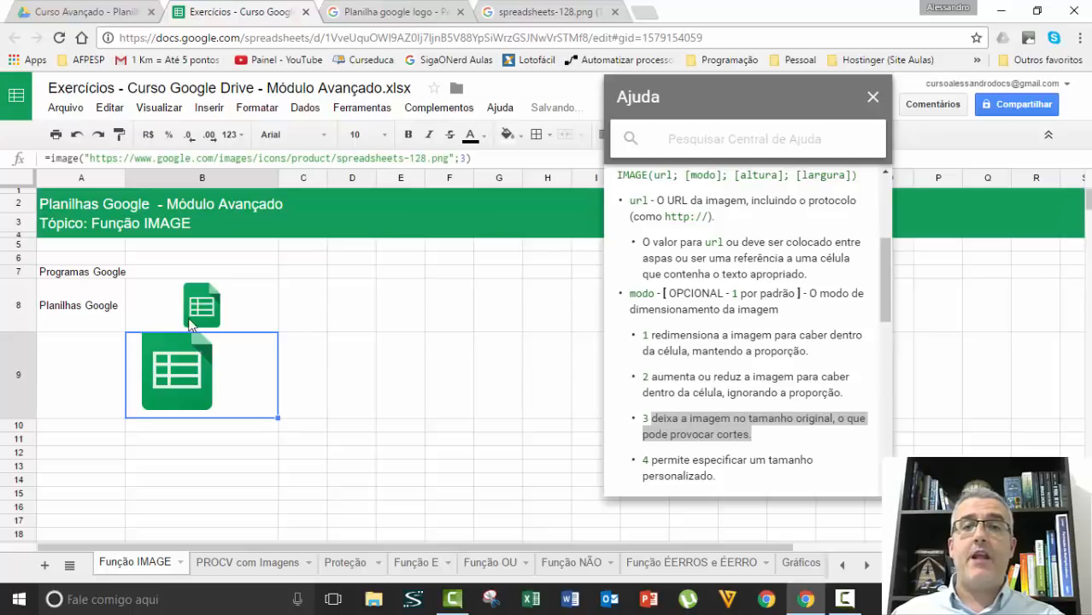
# Shorten row 9 by about a third and narrow column B to about half its width to crop the image in B9
pyautogui.moveTo(26, 420); pyautogui.dragTo(22, 390)
pyautogui.click(203, 404)
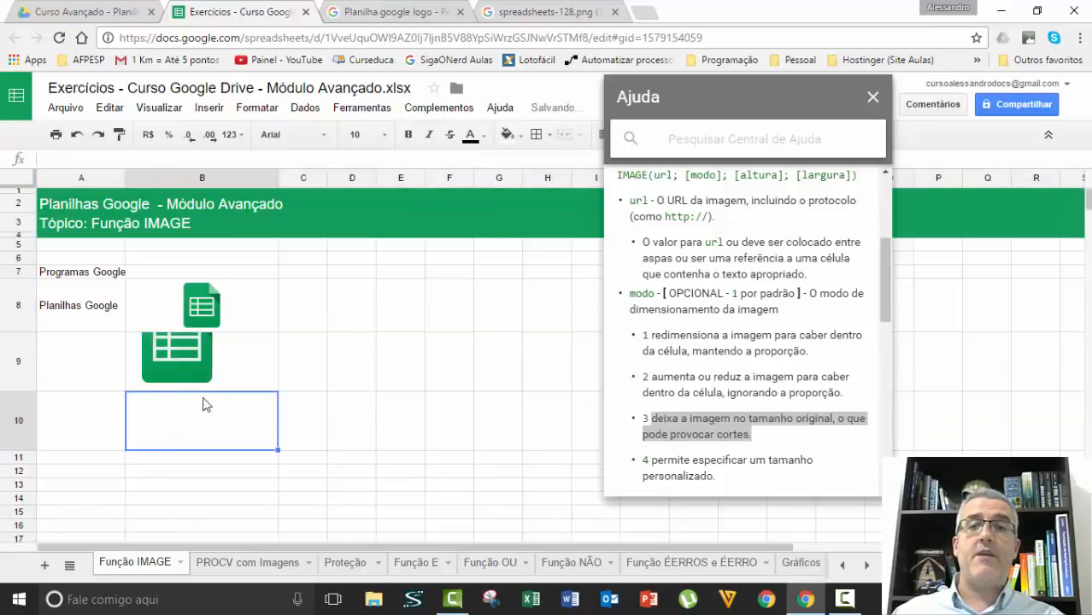
pyautogui.moveTo(278, 178); pyautogui.dragTo(205, 178)
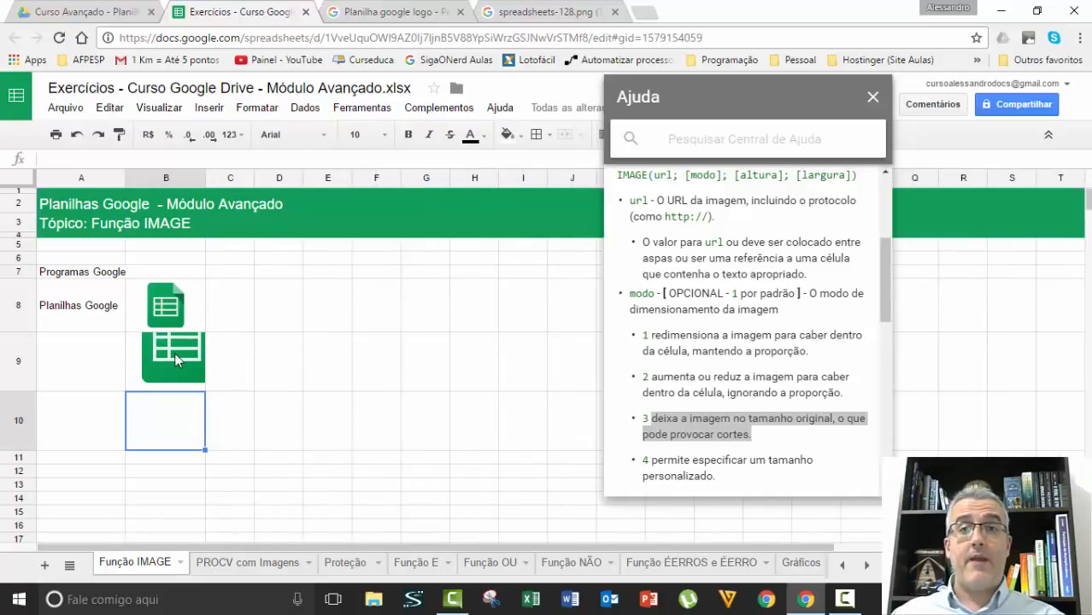
# Check the description of mode 4 in the help and change B9's formula to mode 4 with height 64 and width 64
pyautogui.click(736, 471)
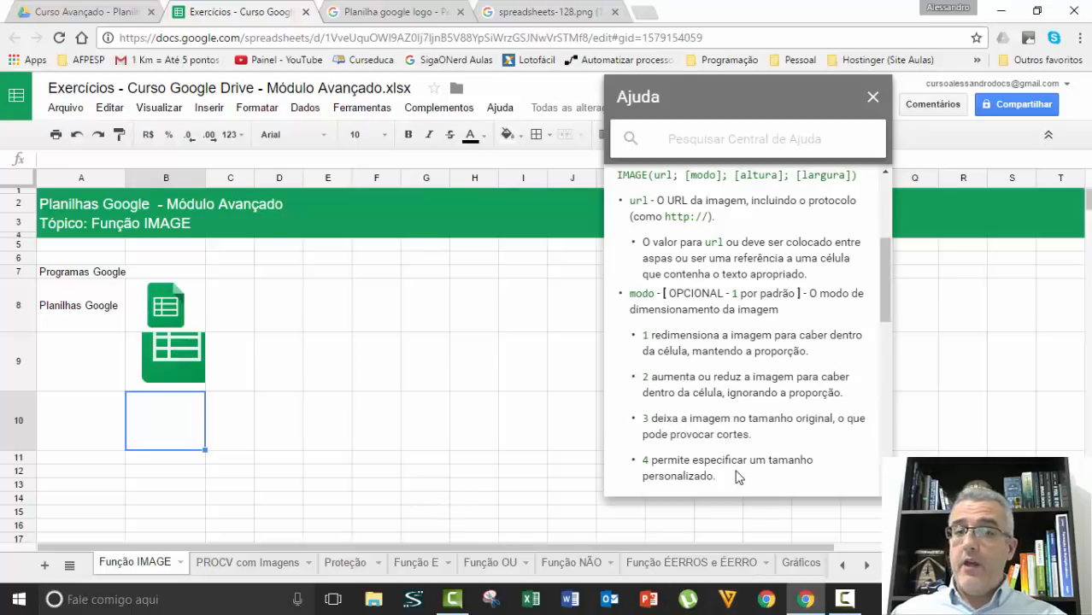
pyautogui.moveTo(734, 480); pyautogui.dragTo(646, 457)
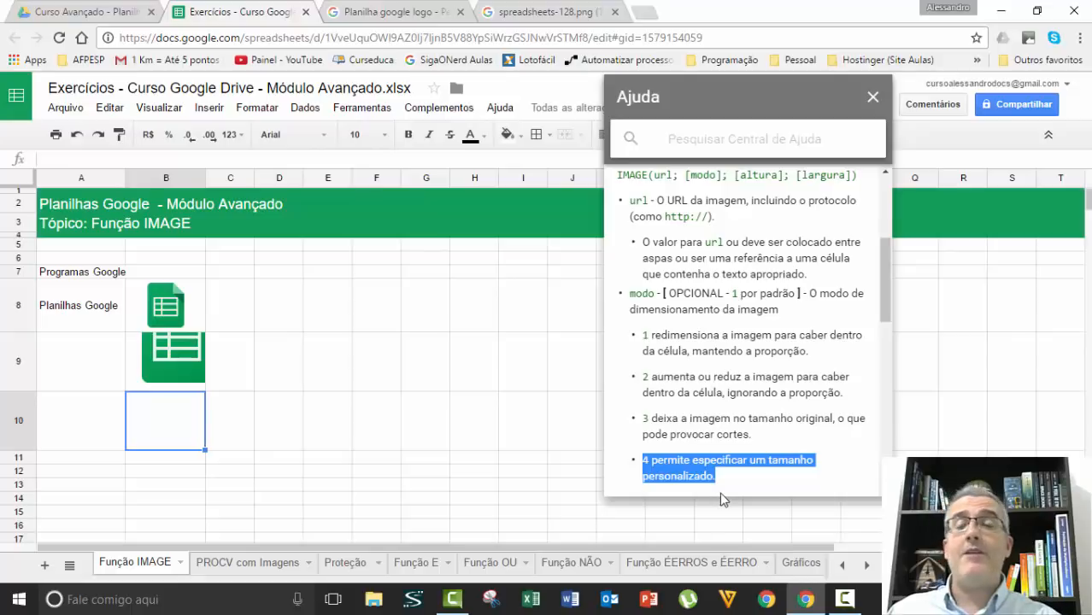
pyautogui.doubleClick(187, 366)
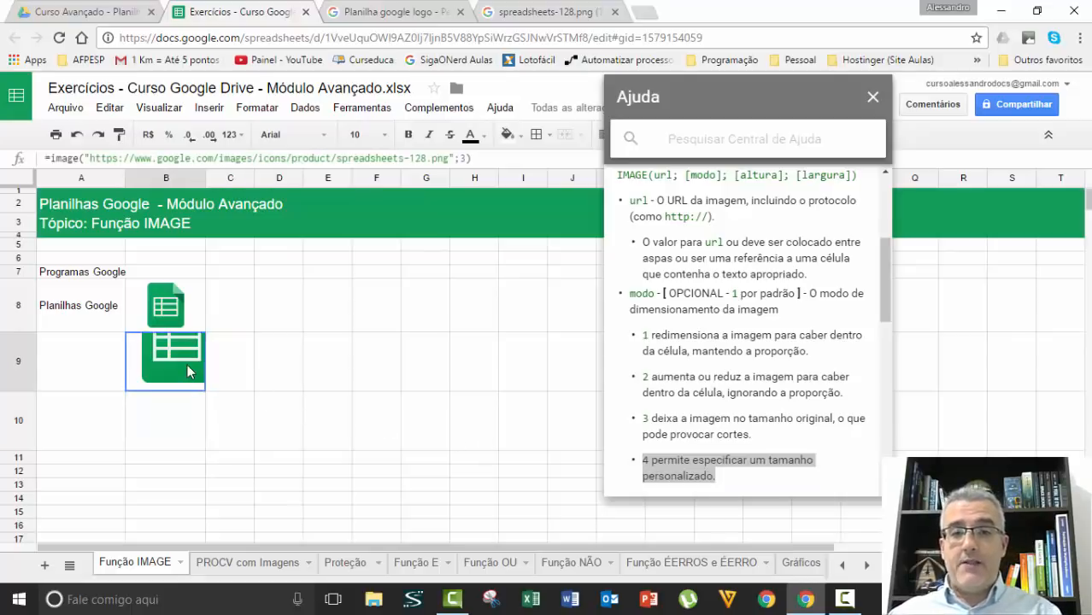
pyautogui.press('BackSpace')
pyautogui.press('BackSpace')
pyautogui.write('4')
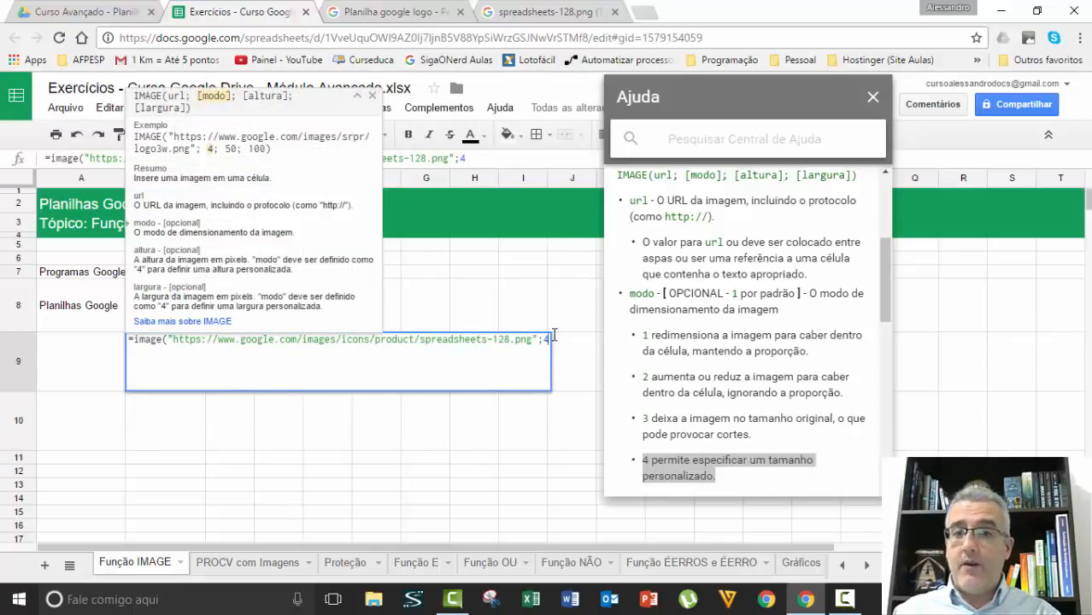
pyautogui.write(';')
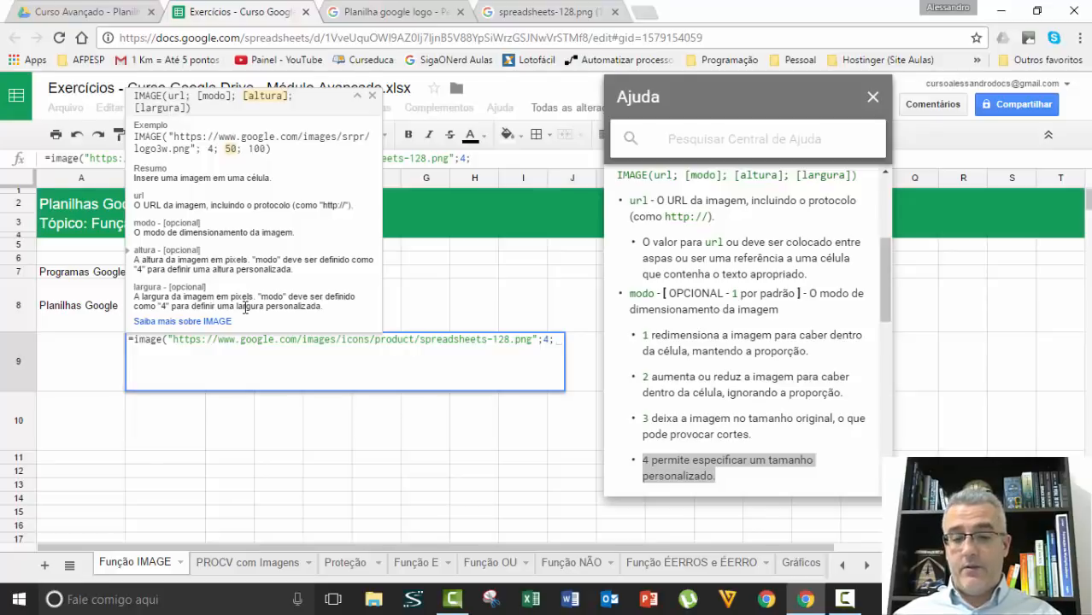
pyautogui.write('64')
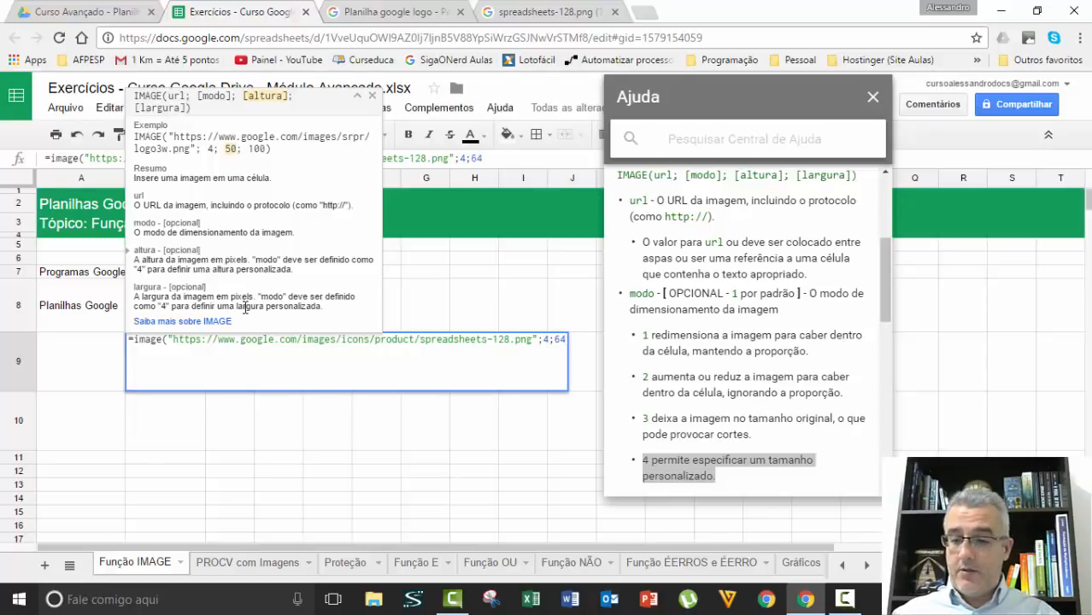
pyautogui.write(';64')
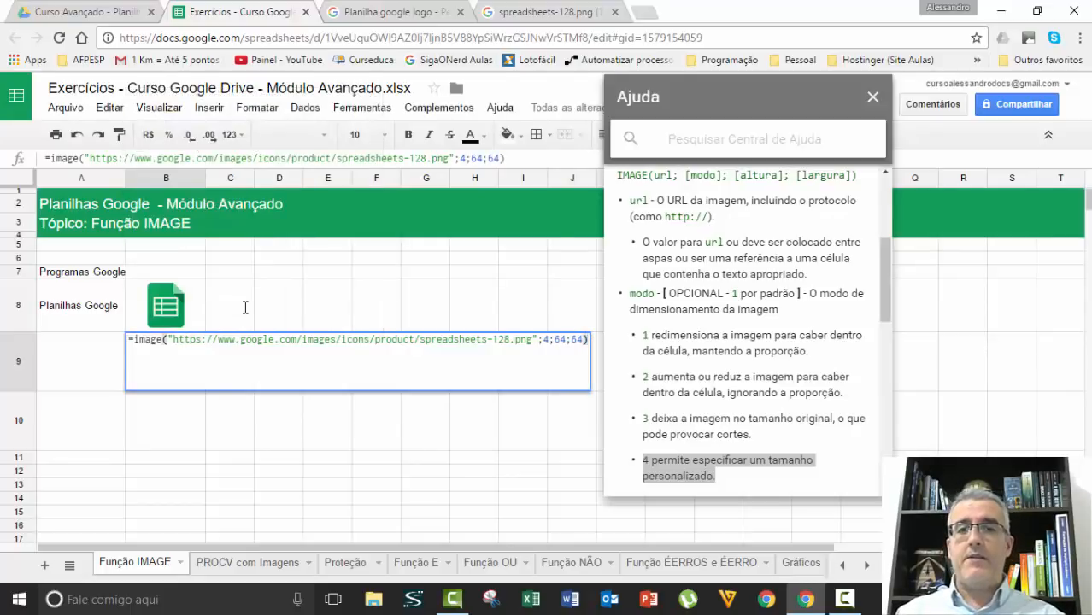
pyautogui.press('Return')
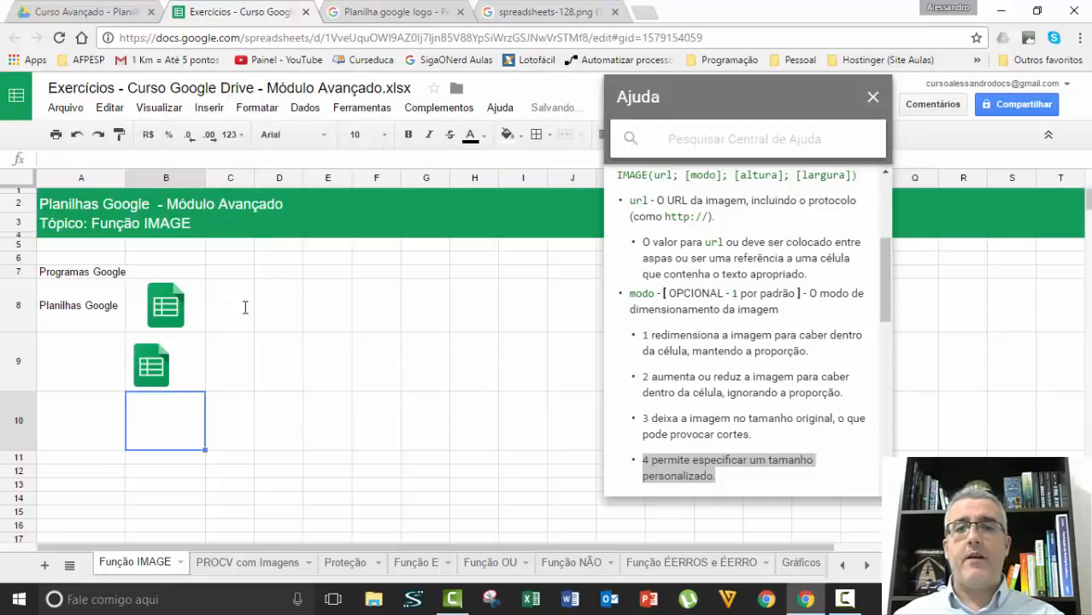
# Set both the height and the width in B9's IMAGE formula to 32
pyautogui.click(175, 363)
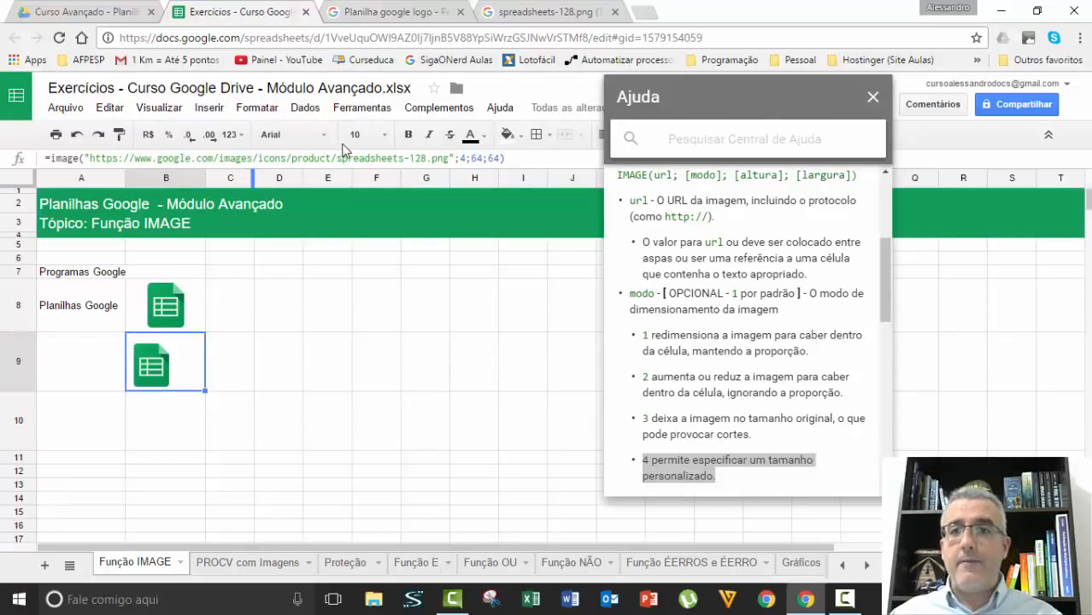
pyautogui.press('Return')
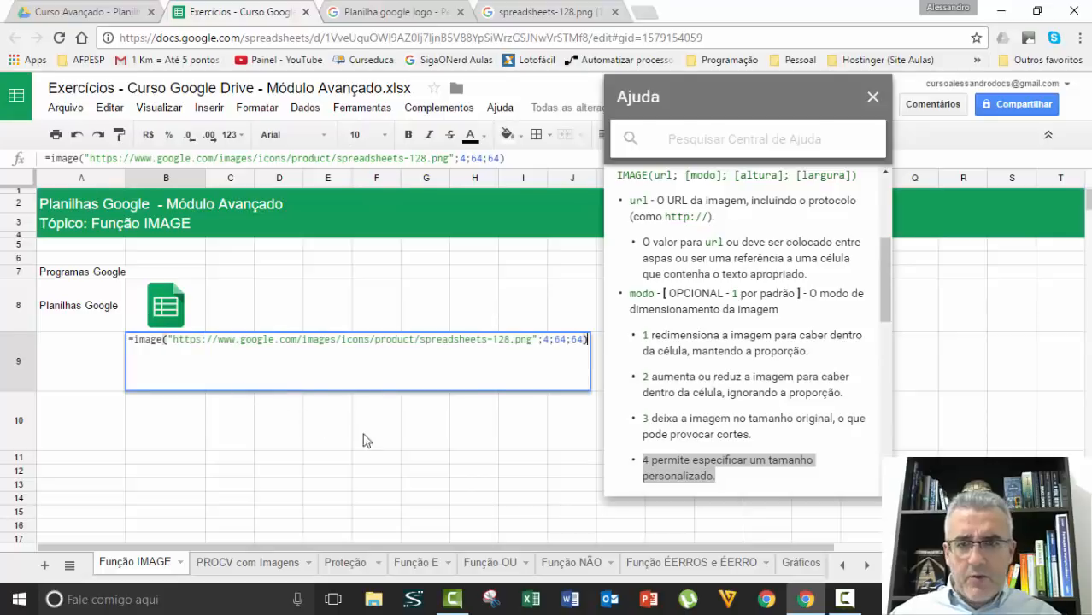
pyautogui.click(554, 339)
pyautogui.press('Delete')
pyautogui.press('Delete')
pyautogui.press('Delete')
pyautogui.press('Delete')
pyautogui.press('Delete')
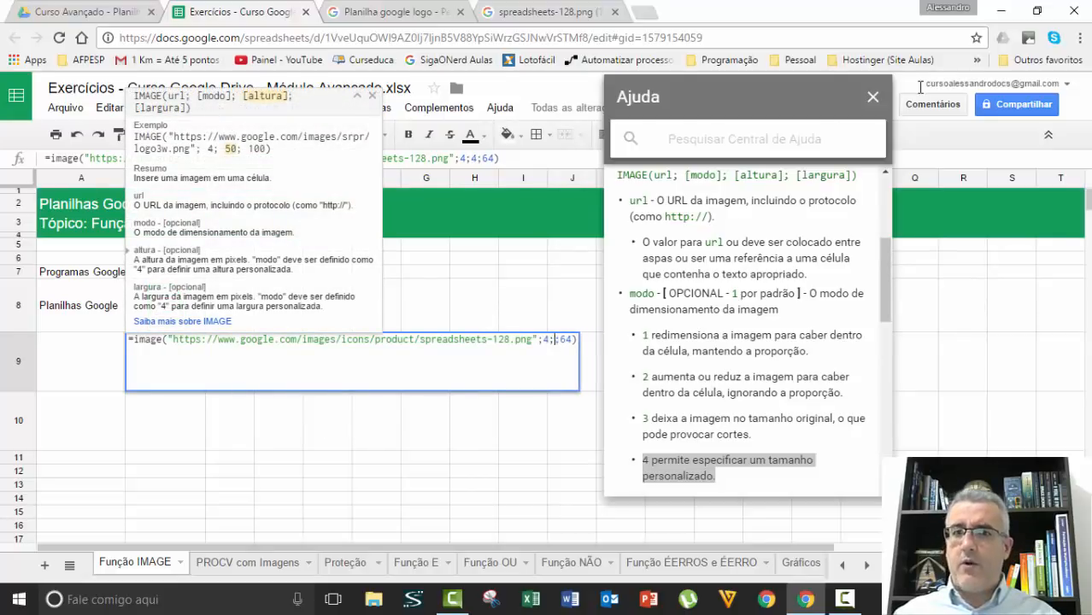
pyautogui.write('32;32')
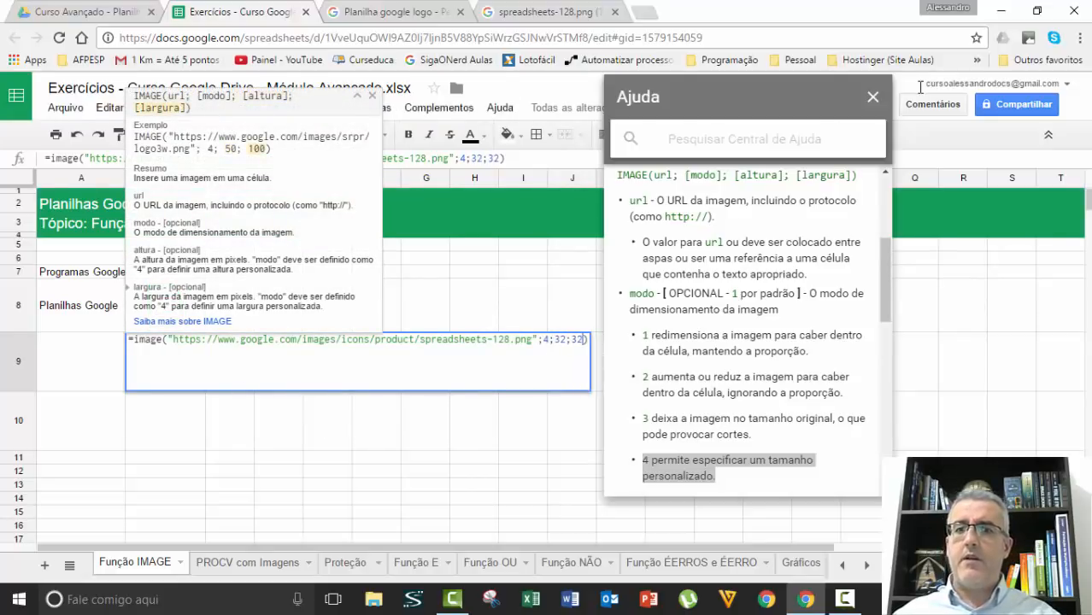
pyautogui.press('Return')
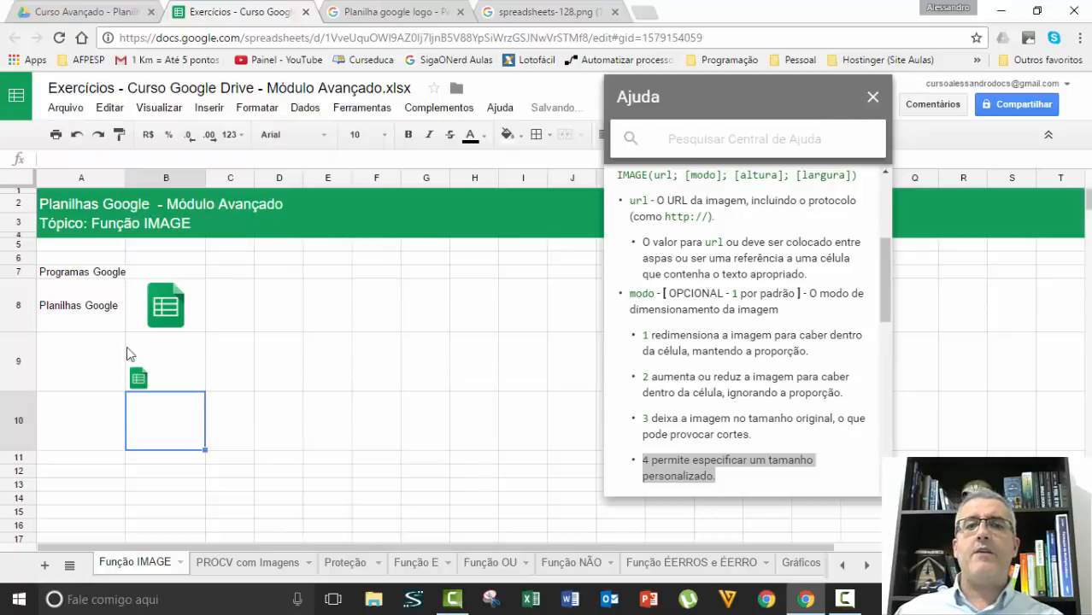
# Move the help window out of the way and center the image in B9 vertically and horizontally
pyautogui.click(167, 359)
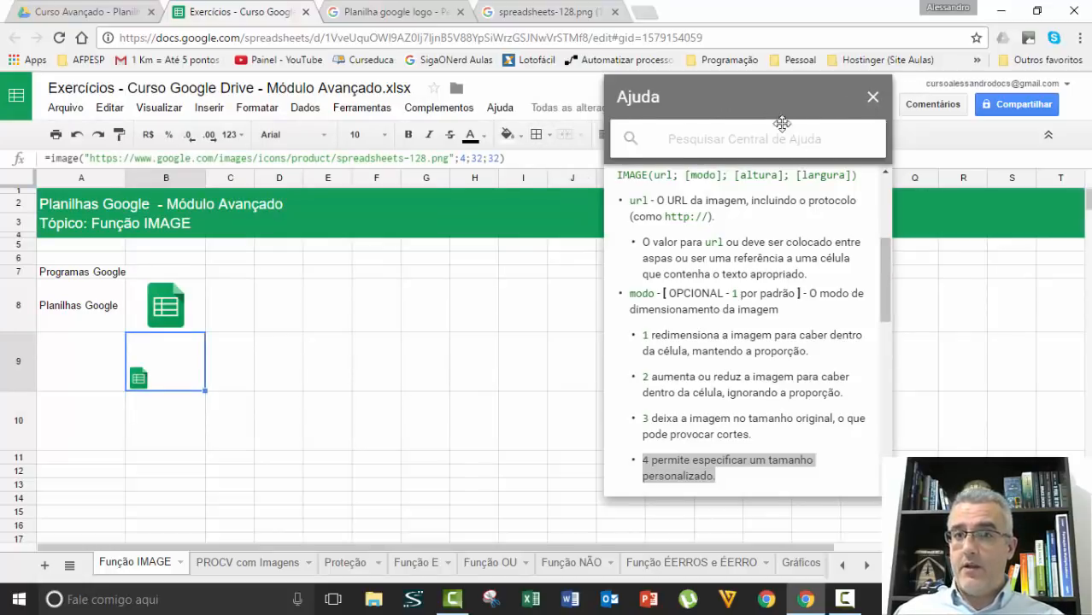
pyautogui.moveTo(744, 98); pyautogui.dragTo(811, 205)
pyautogui.click(636, 134)
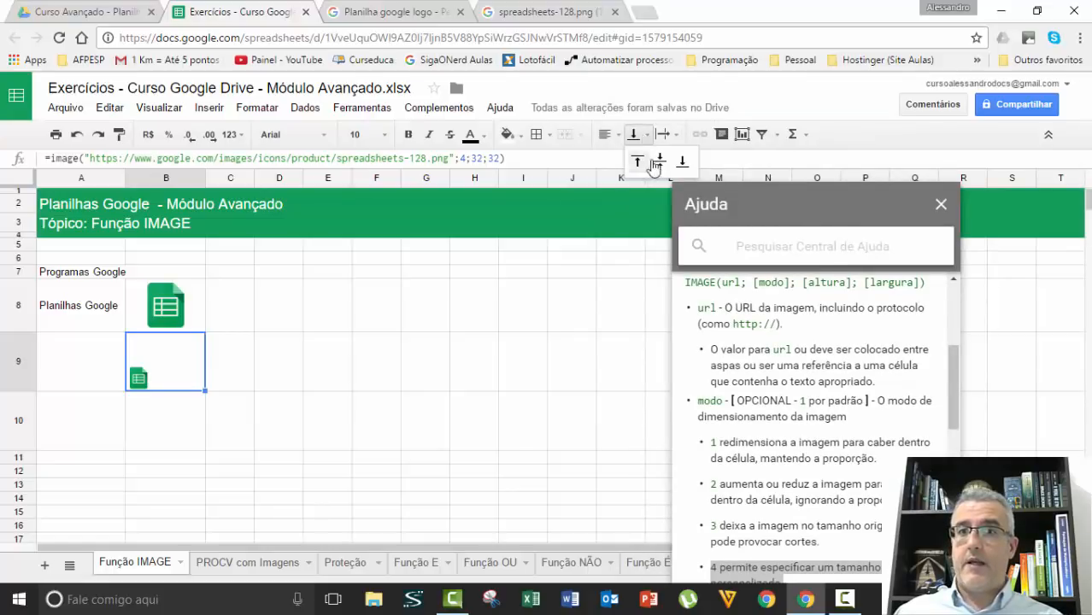
pyautogui.click(658, 161)
pyautogui.click(607, 134)
pyautogui.click(629, 162)
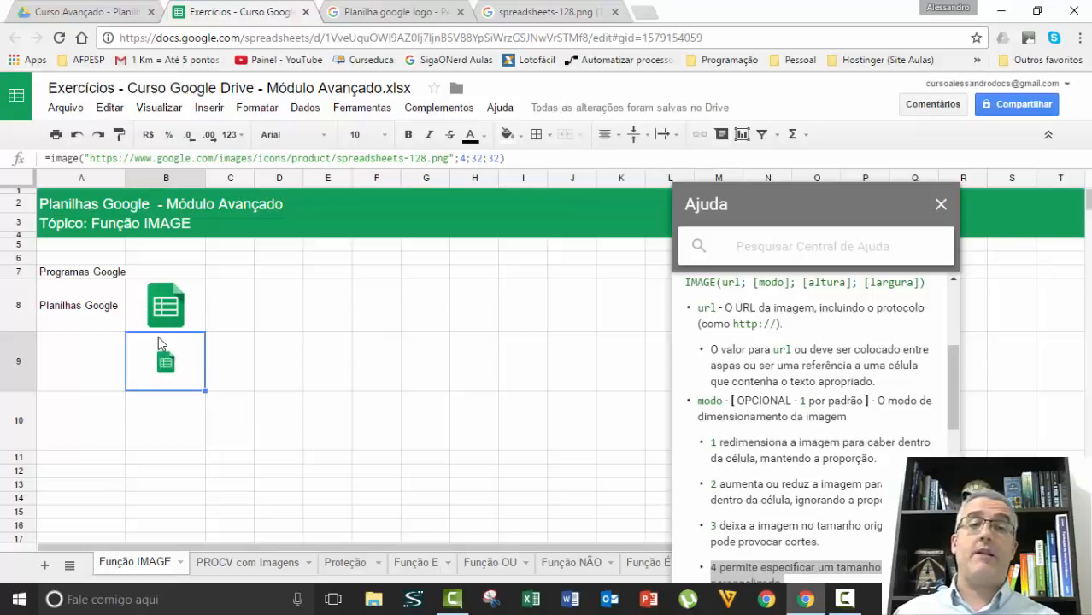
# Enter "Planilhas Google Reduzida" in cell A9 and align it to the vertical middle
pyautogui.click(76, 376)
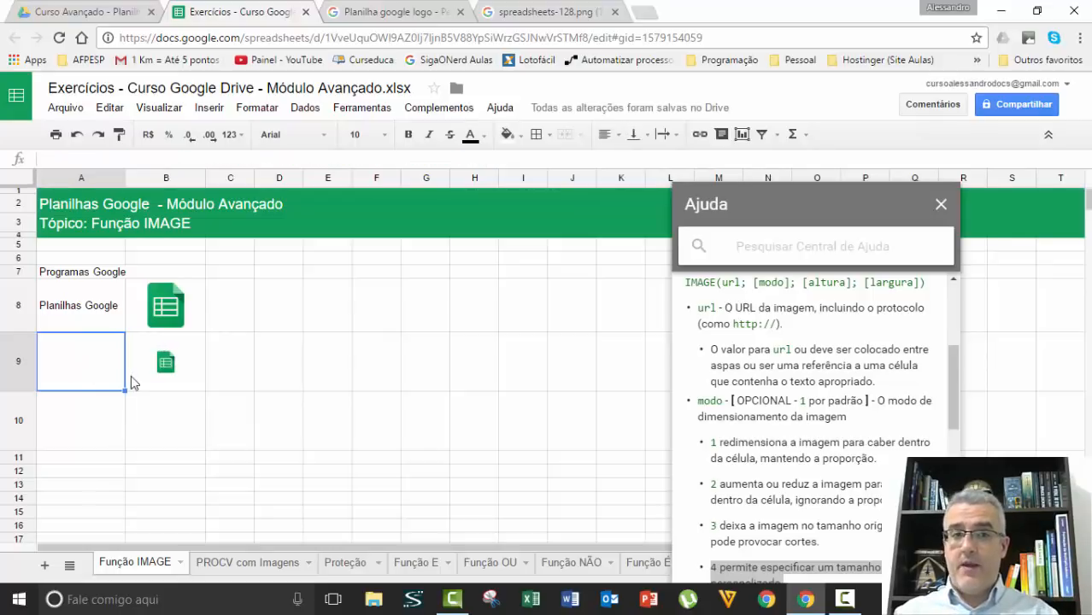
pyautogui.write('Planilhas Google')
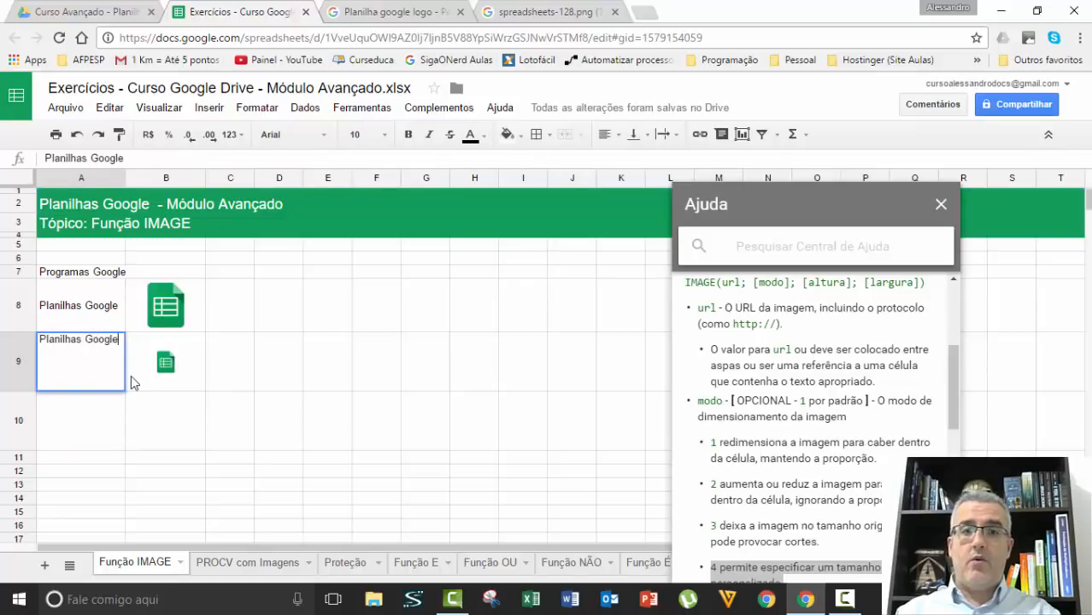
pyautogui.write(' Reduzi')
pyautogui.press('Return')
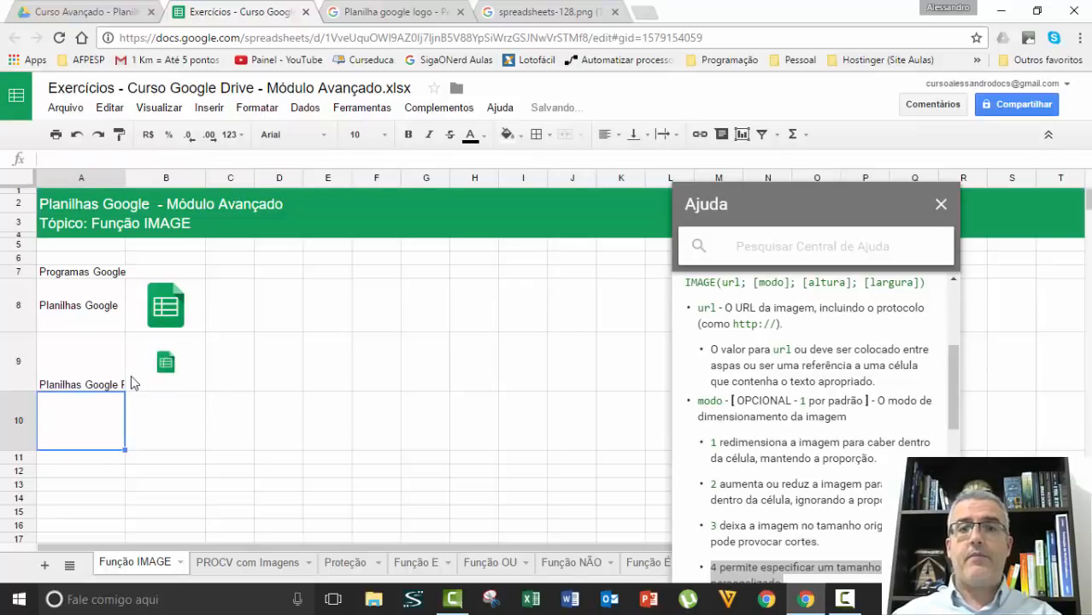
pyautogui.click(114, 357)
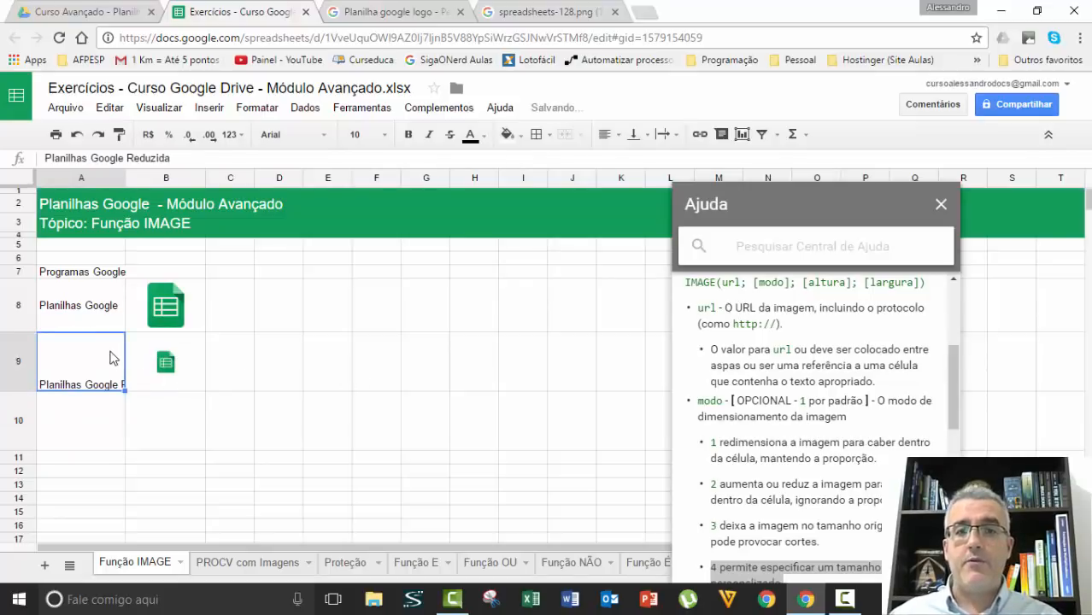
pyautogui.click(634, 137)
pyautogui.click(670, 164)
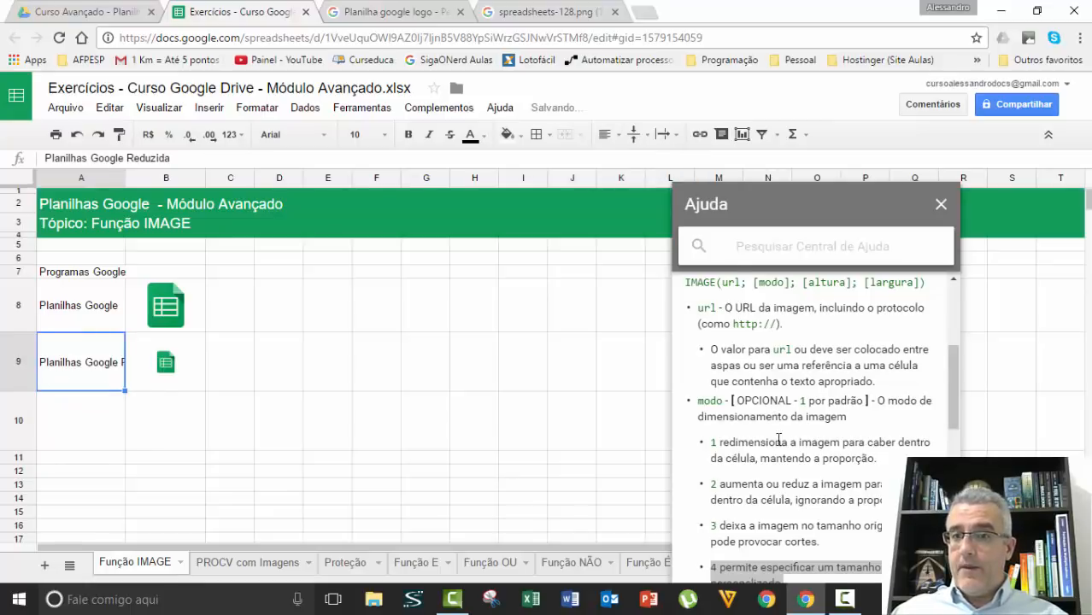
# Review the IMAGE examples in the help, rate the article as useful and close the help
pyautogui.scroll(-3, 778, 439)
pyautogui.scroll(-3, 778, 426)
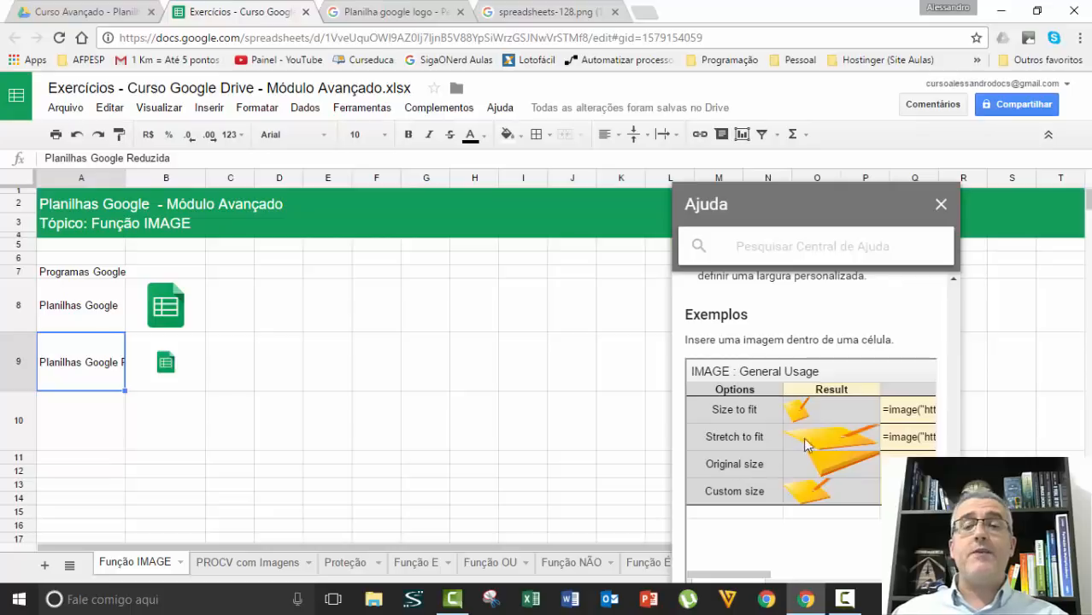
pyautogui.scroll(-2, 796, 420)
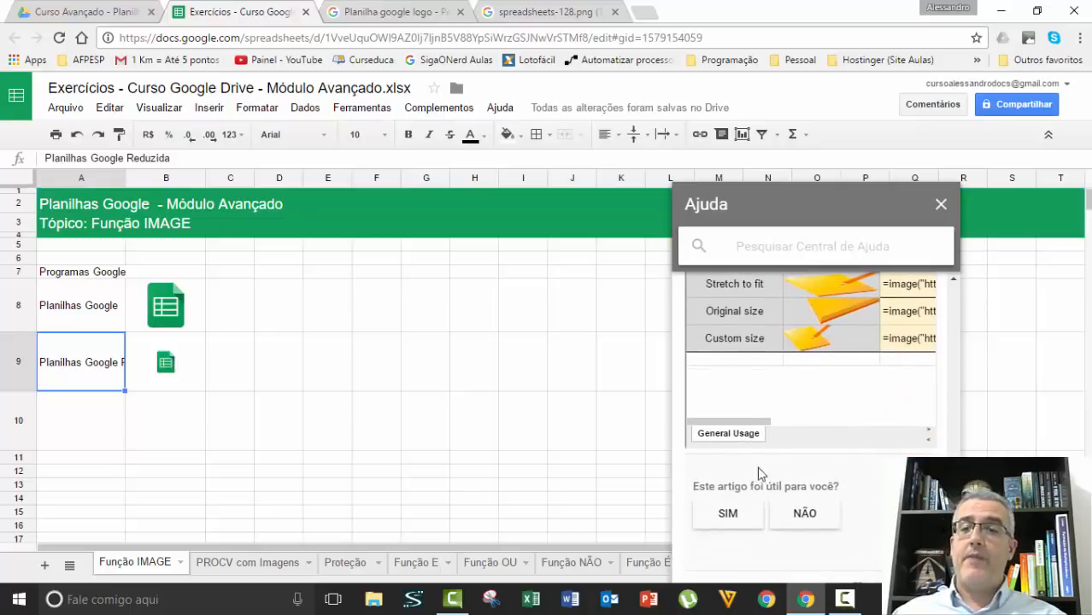
pyautogui.click(728, 515)
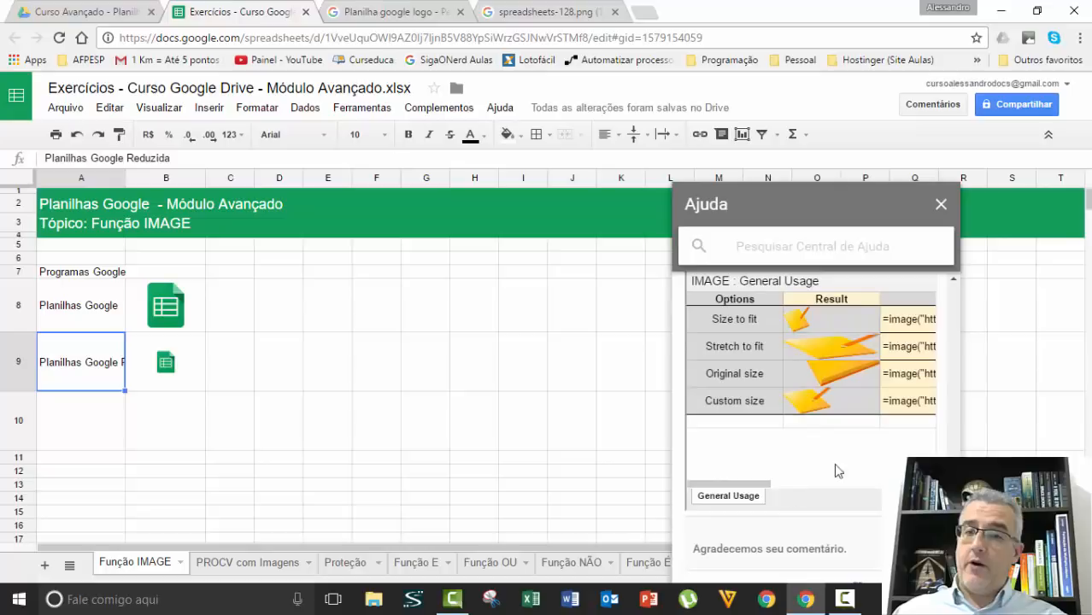
pyautogui.click(940, 209)
# Widen column A so that the full label in A9 fits
pyautogui.click(493, 299)
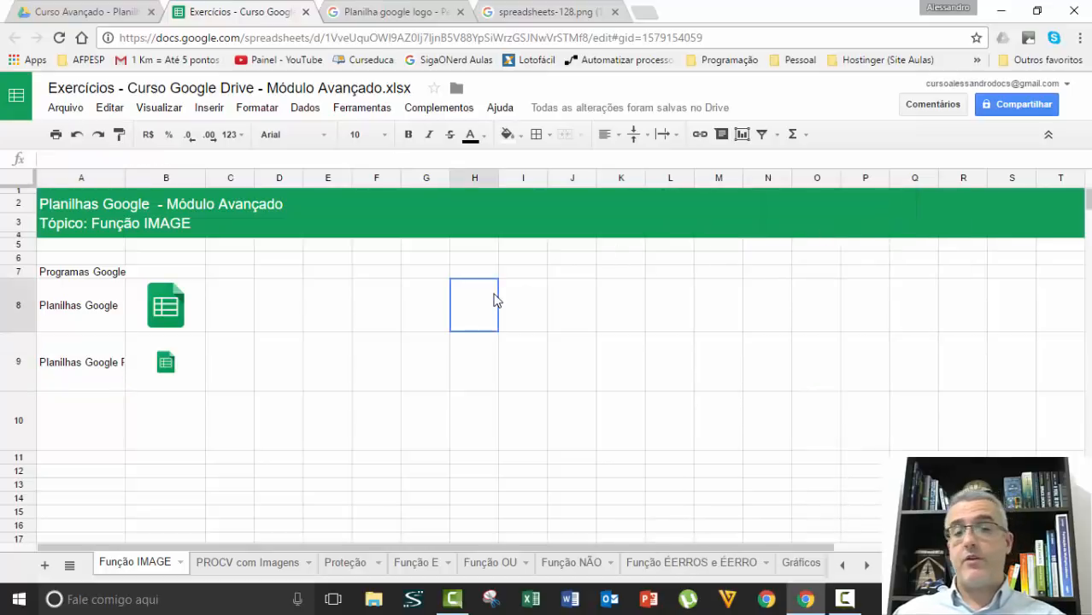
pyautogui.click(301, 333)
pyautogui.moveTo(126, 177); pyautogui.dragTo(179, 182)
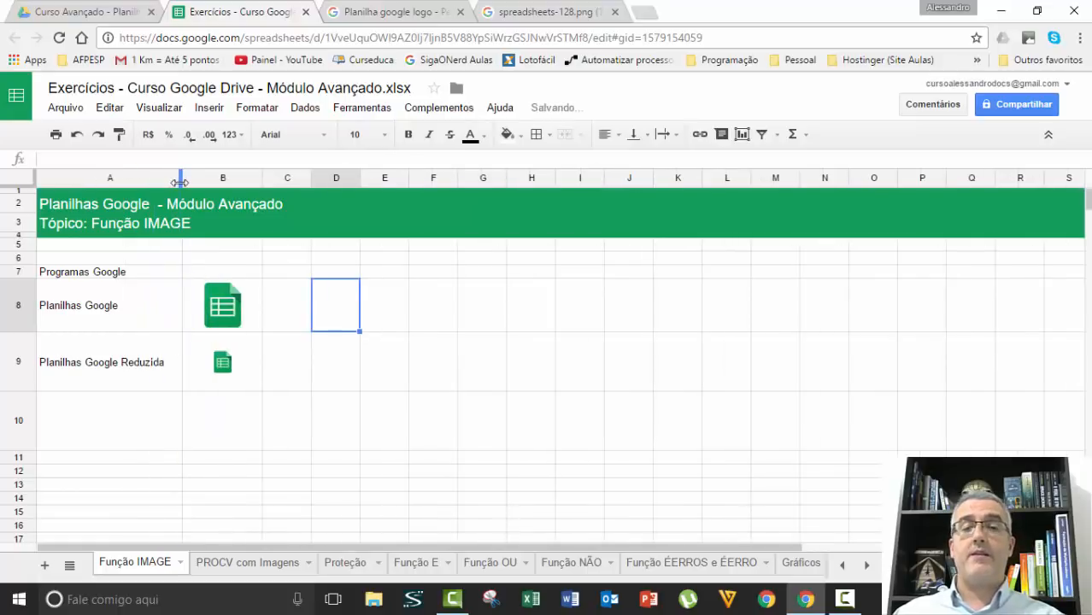
pyautogui.click(364, 444)
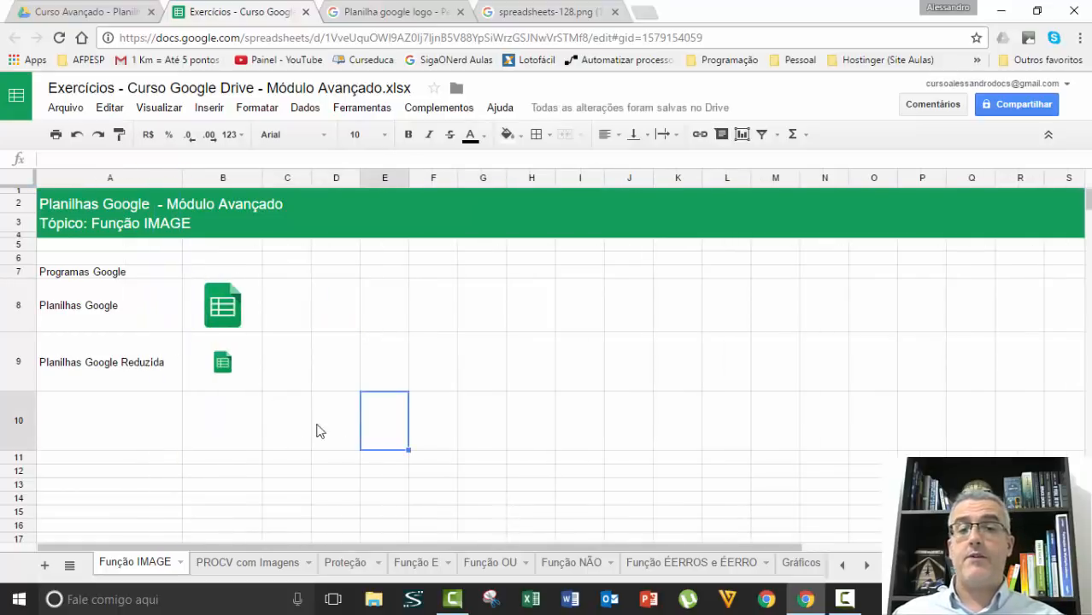
# Close the spreadsheets-128.png page, then preview and dismiss the image result showing the Docs, Sheets and Slides logos
pyautogui.click(48, 403)
pyautogui.click(523, 11)
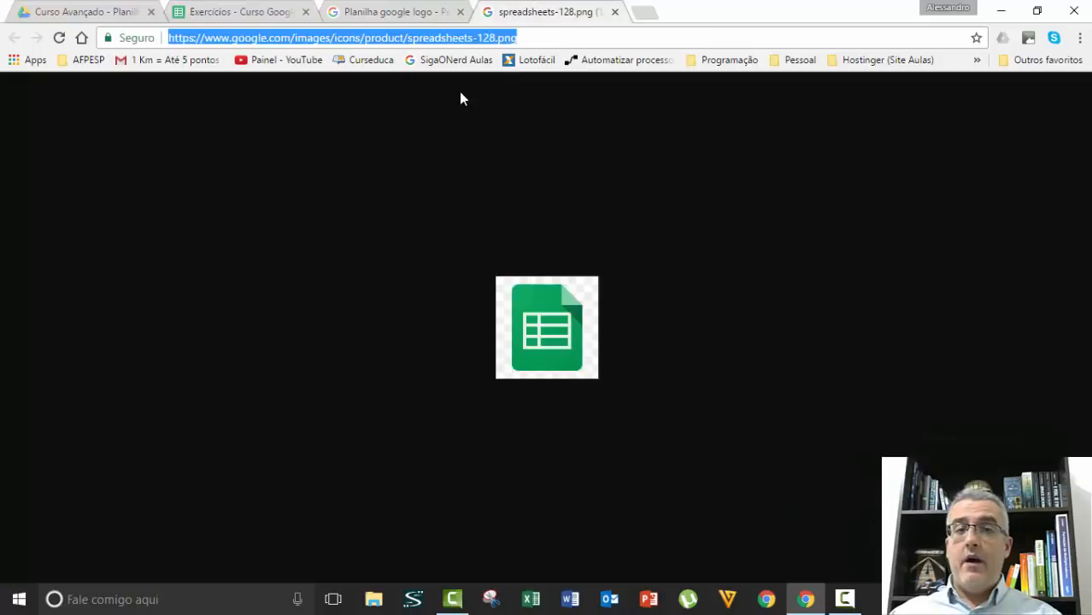
pyautogui.click(614, 12)
pyautogui.scroll(3, 329, 212)
pyautogui.press('Escape')
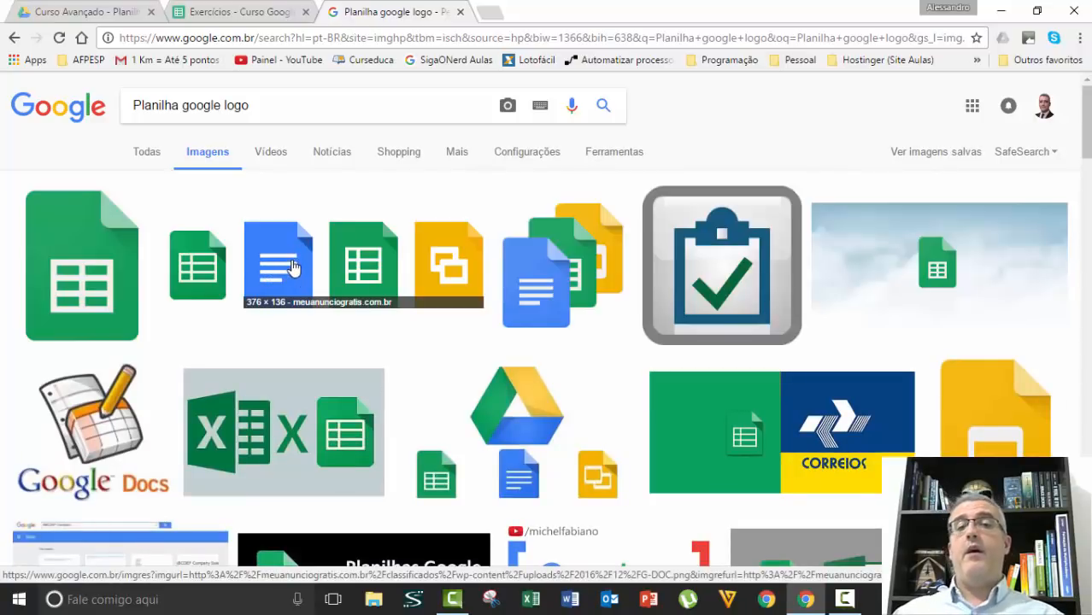
pyautogui.click(292, 268)
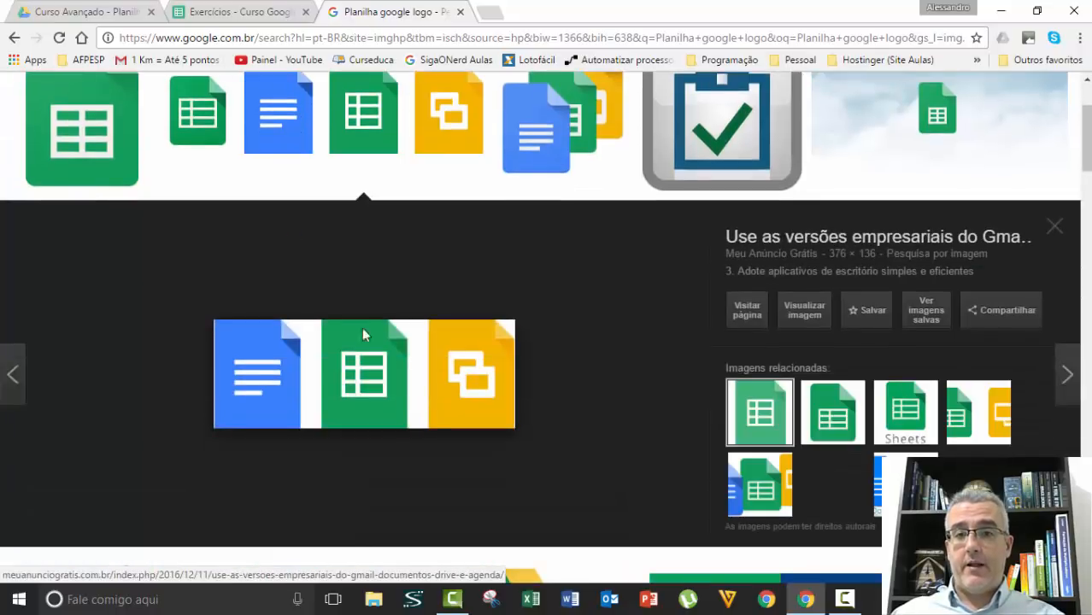
pyautogui.click(348, 175)
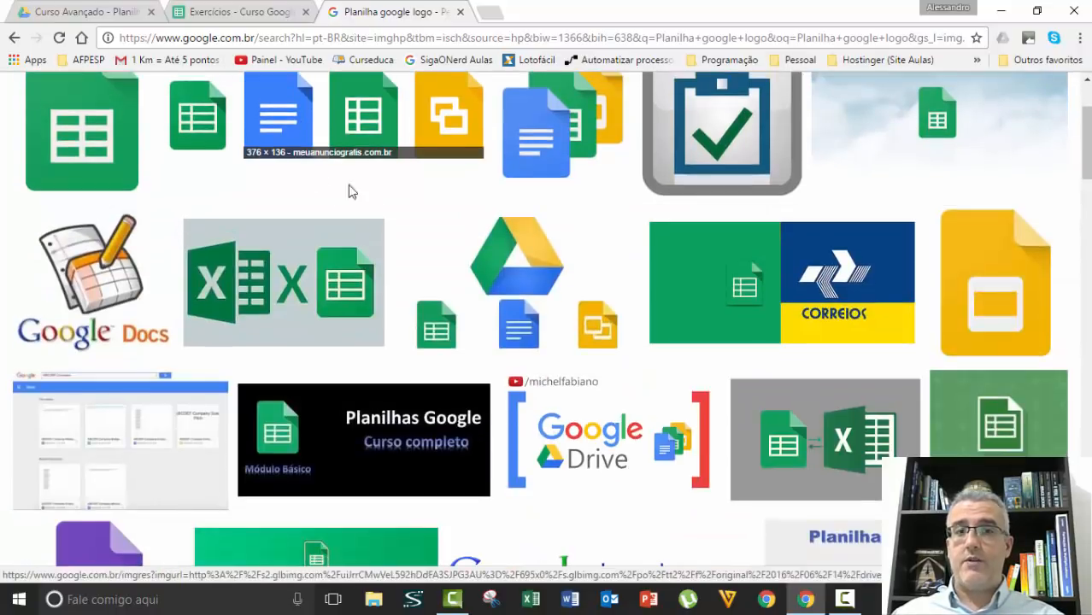
# Change the image search to "google docs logo" and run it
pyautogui.scroll(-3, 627, 400)
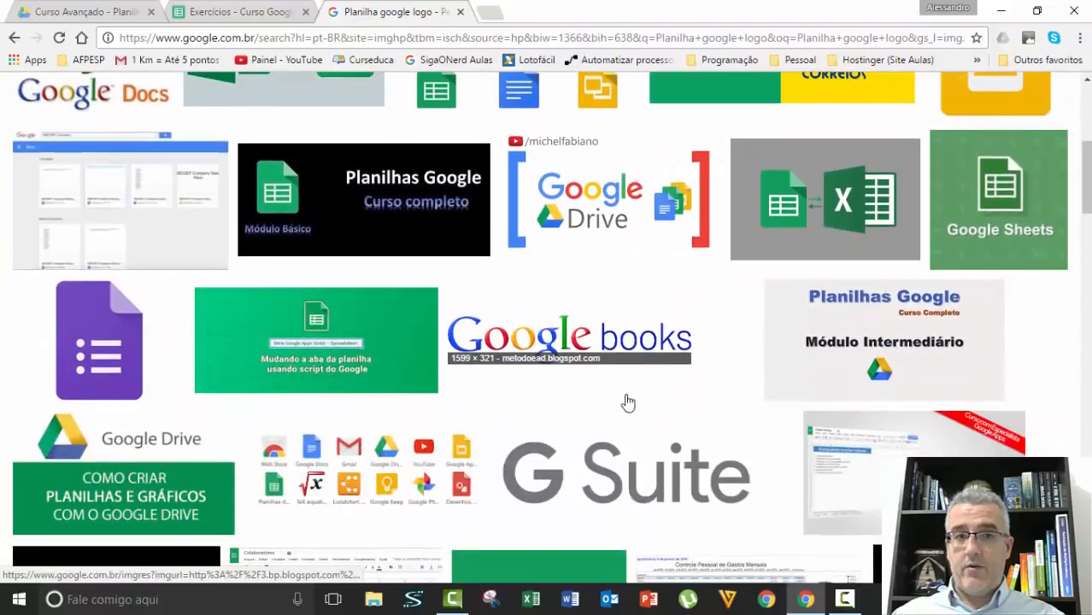
pyautogui.scroll(-5, 628, 401)
pyautogui.scroll(10, 628, 401)
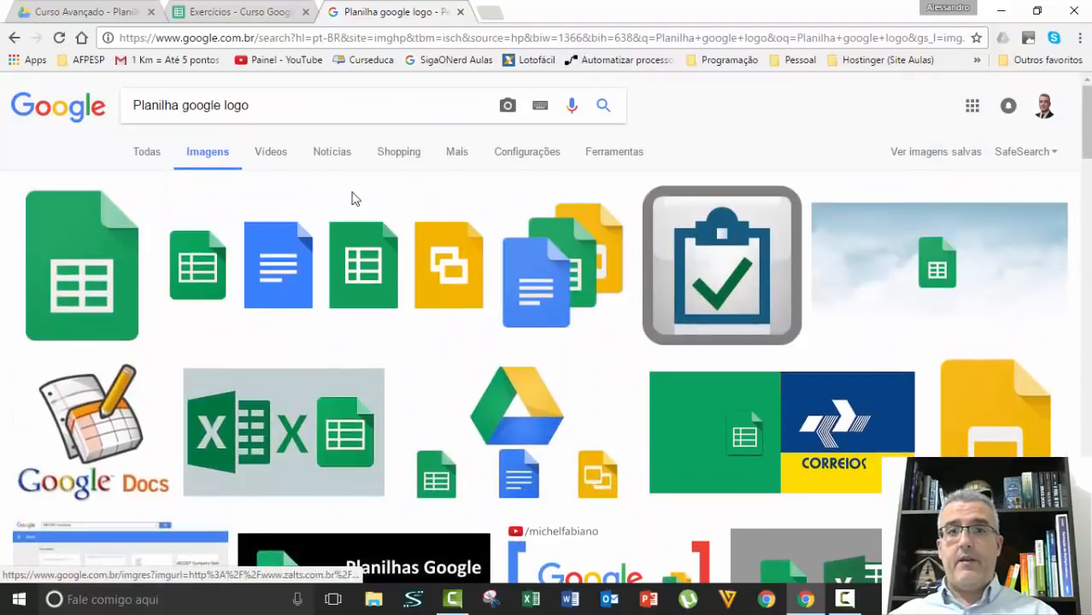
pyautogui.doubleClick(165, 108)
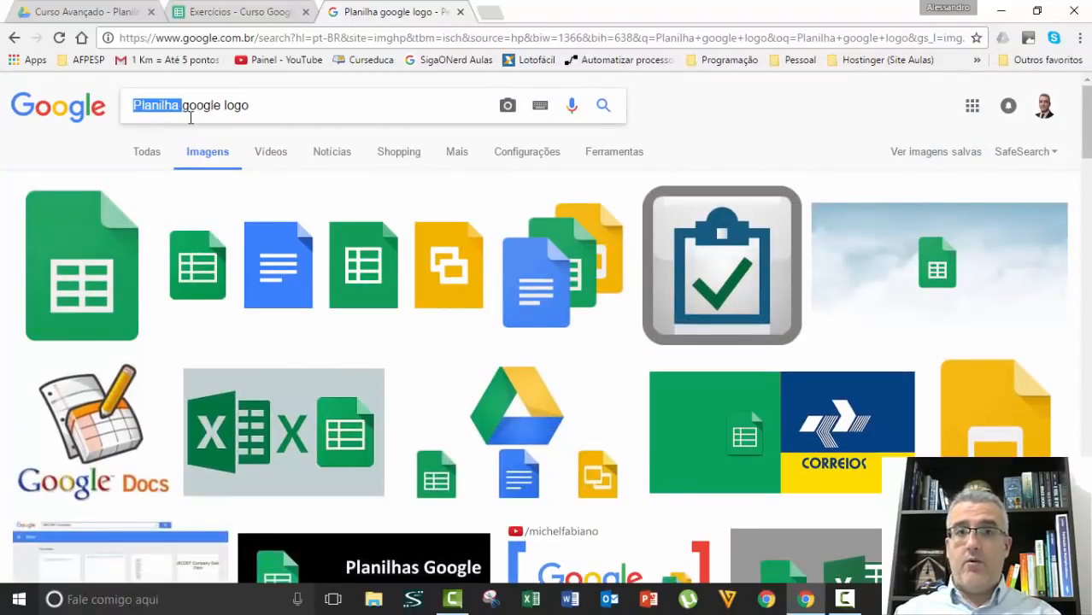
pyautogui.write('google')
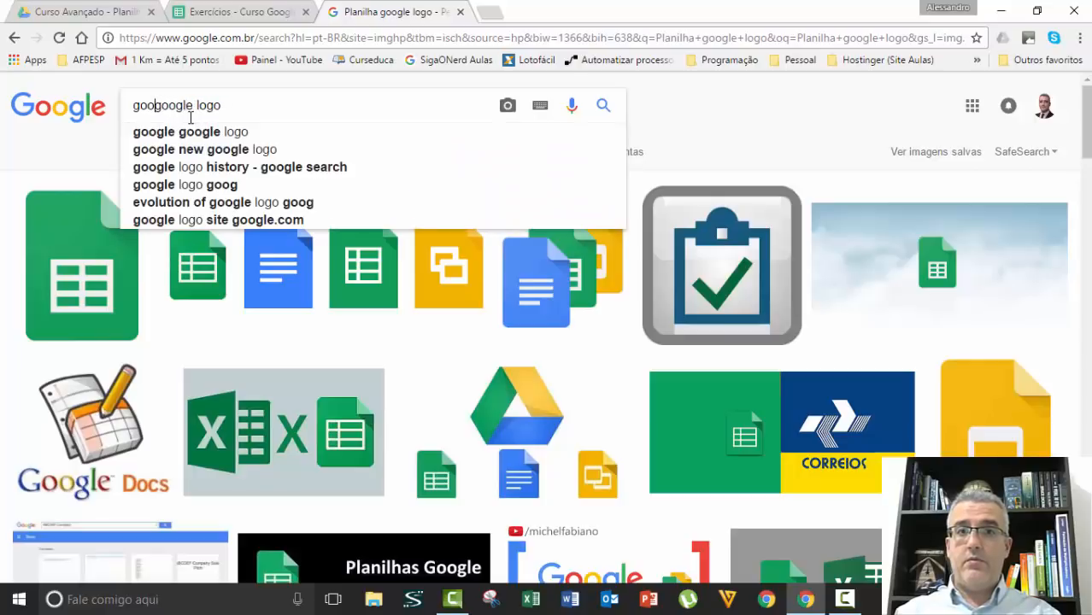
pyautogui.write(' docs')
pyautogui.press('Delete')
pyautogui.press('Delete')
pyautogui.press('Delete')
pyautogui.press('Delete')
pyautogui.press('Delete')
pyautogui.press('Delete')
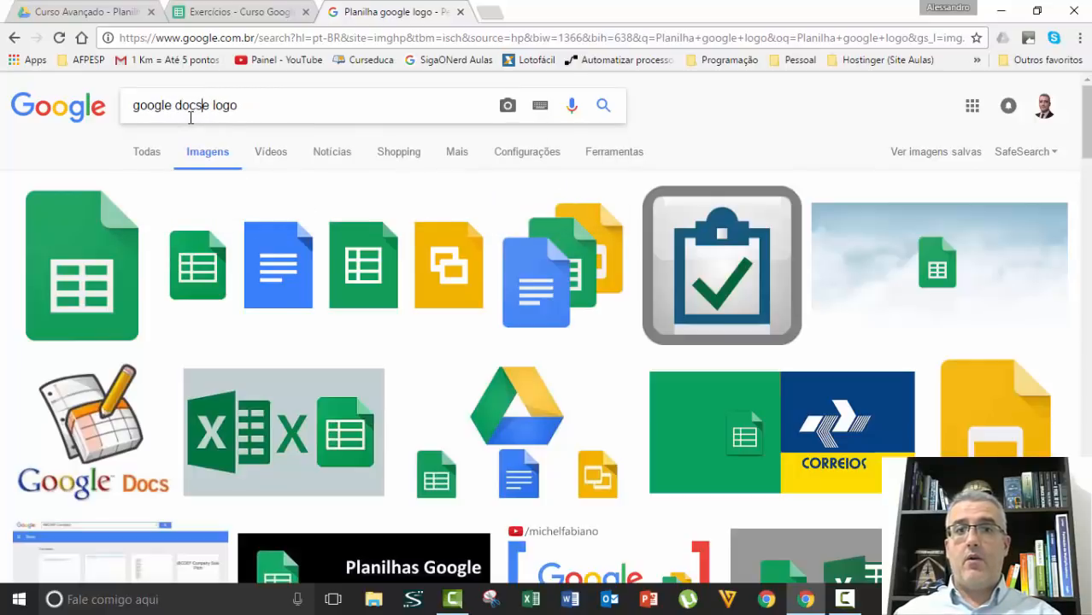
pyautogui.press('Return')
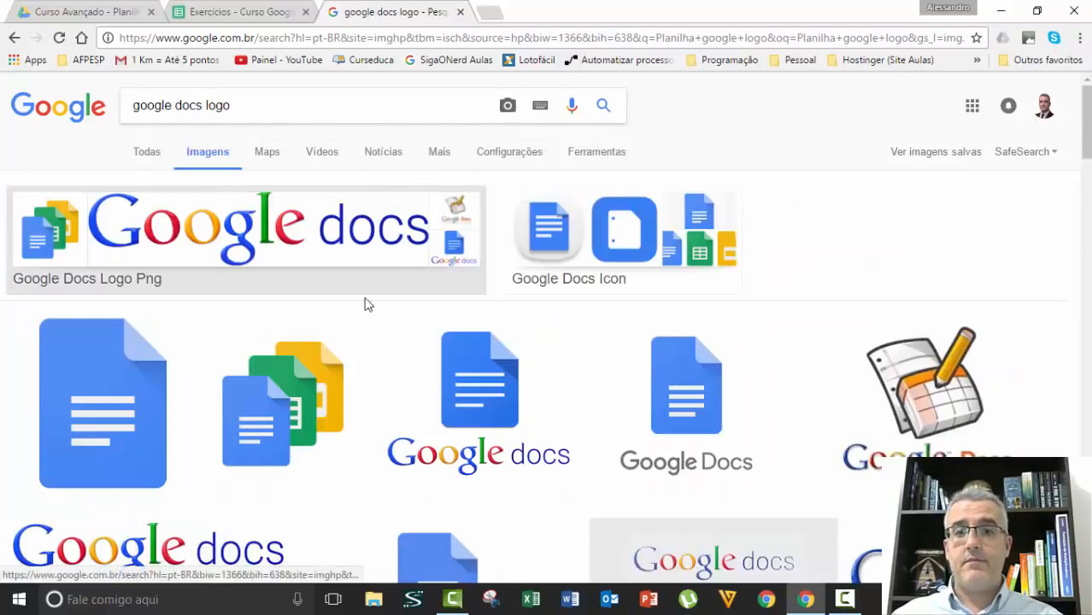
# Open the first blue Google Docs logo result at full size and copy its image address
pyautogui.click(107, 394)
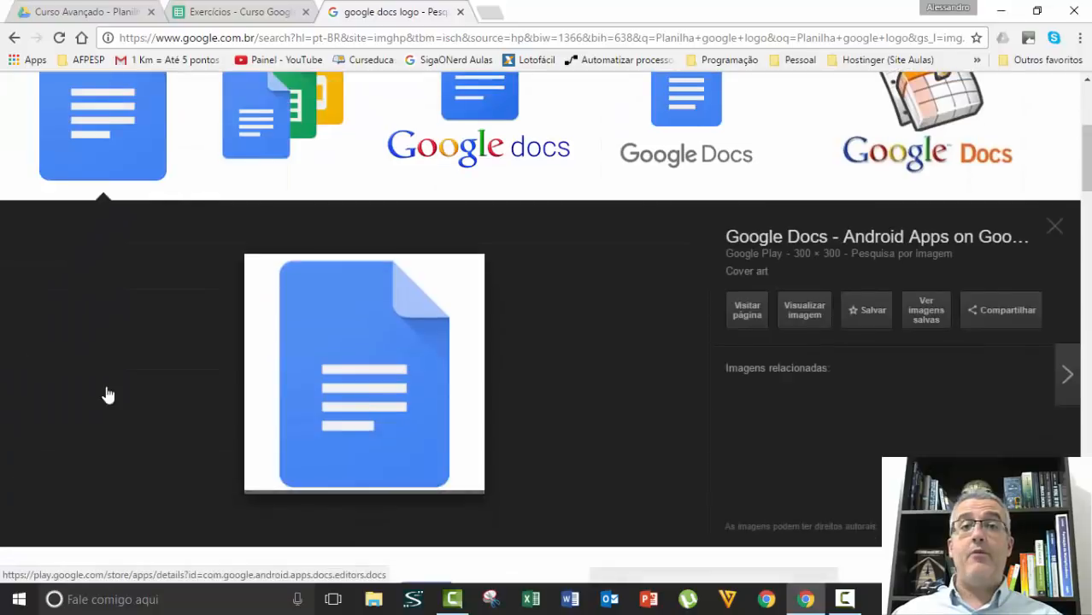
pyautogui.click(823, 319)
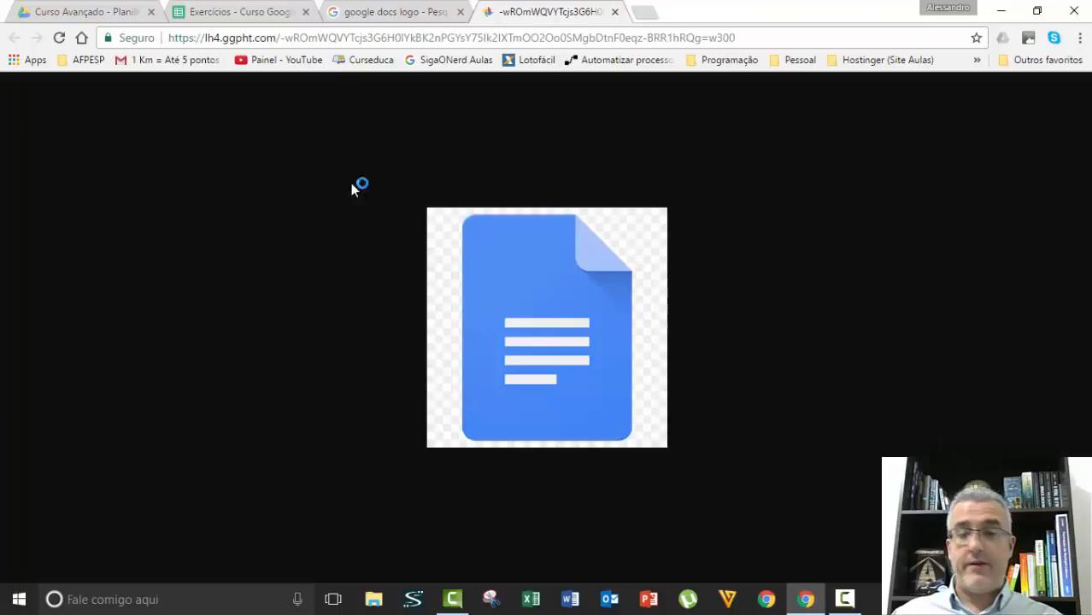
pyautogui.click(603, 37)
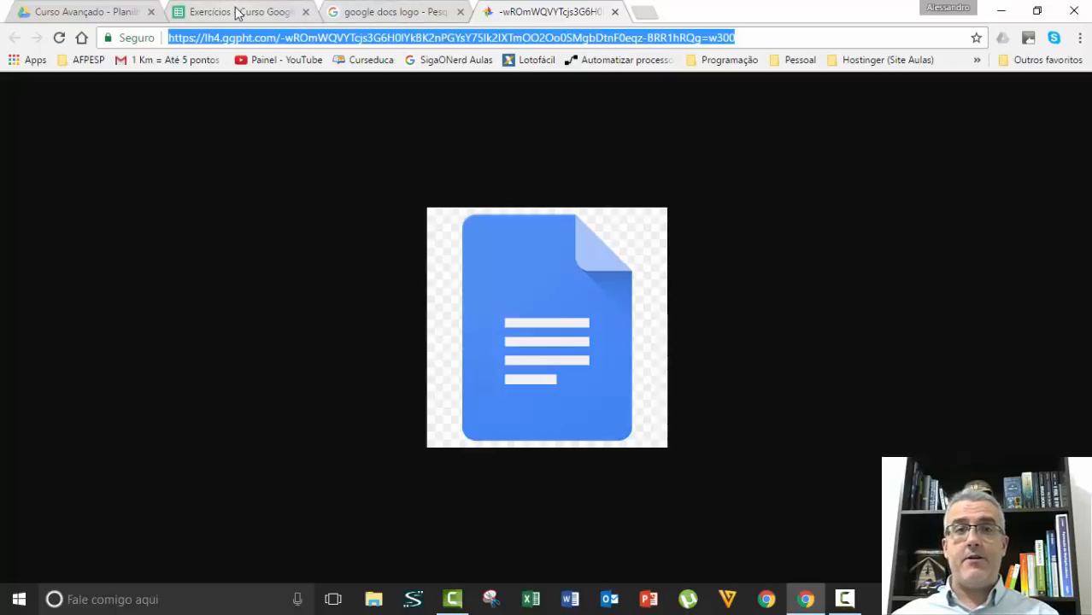
# Return to the exercises spreadsheet and enter "Google Docs" in cell A10
pyautogui.click(236, 14)
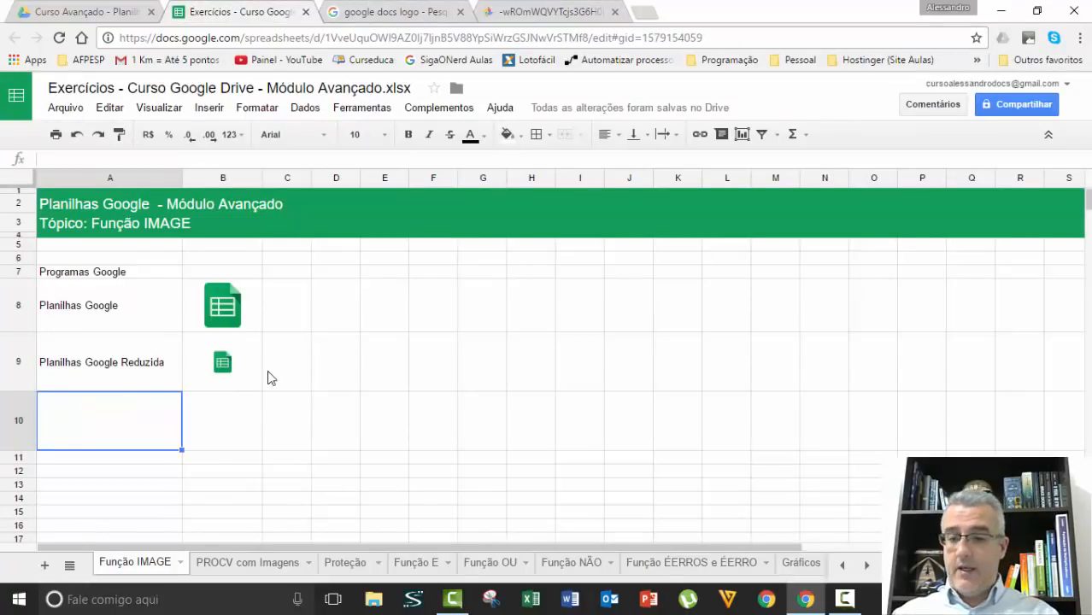
pyautogui.write('Google Docs')
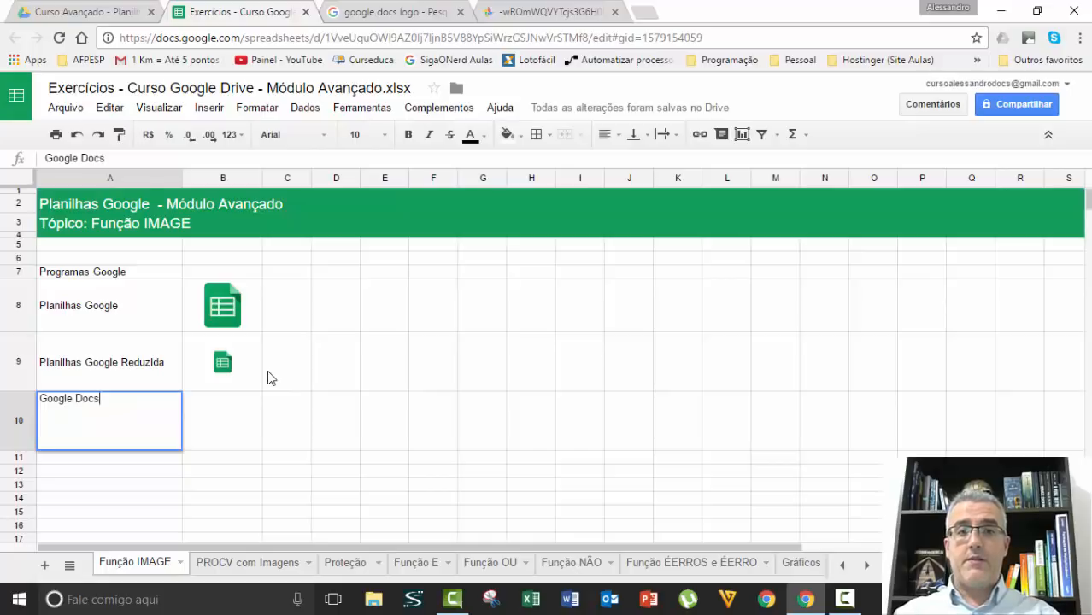
pyautogui.press('Tab')
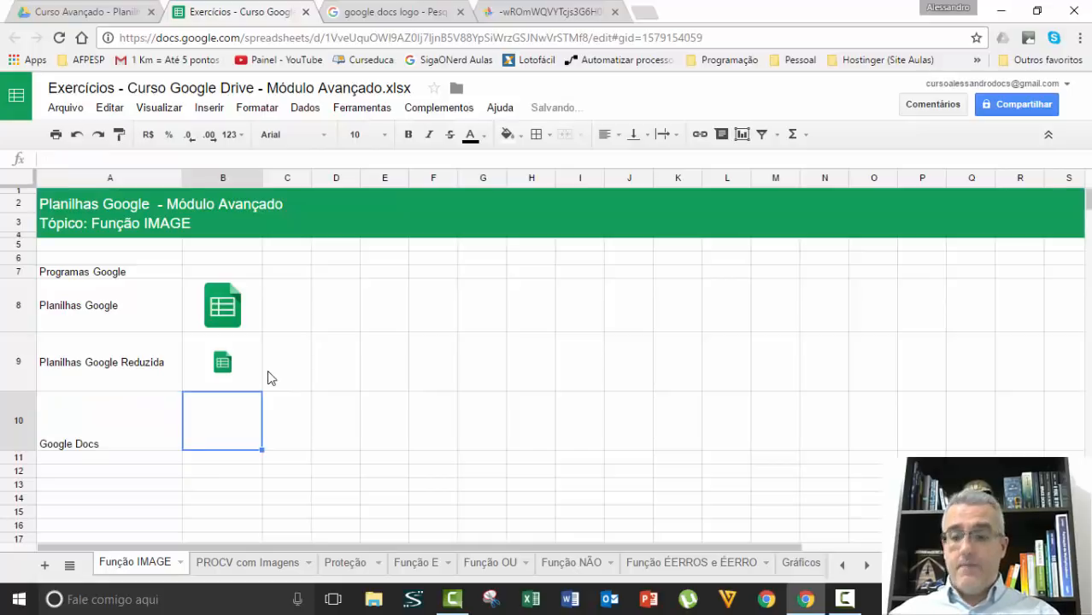
# Insert the Google Docs logo in cell B10 with an IMAGE formula containing the copied image address in quotes
pyautogui.write('=image(')
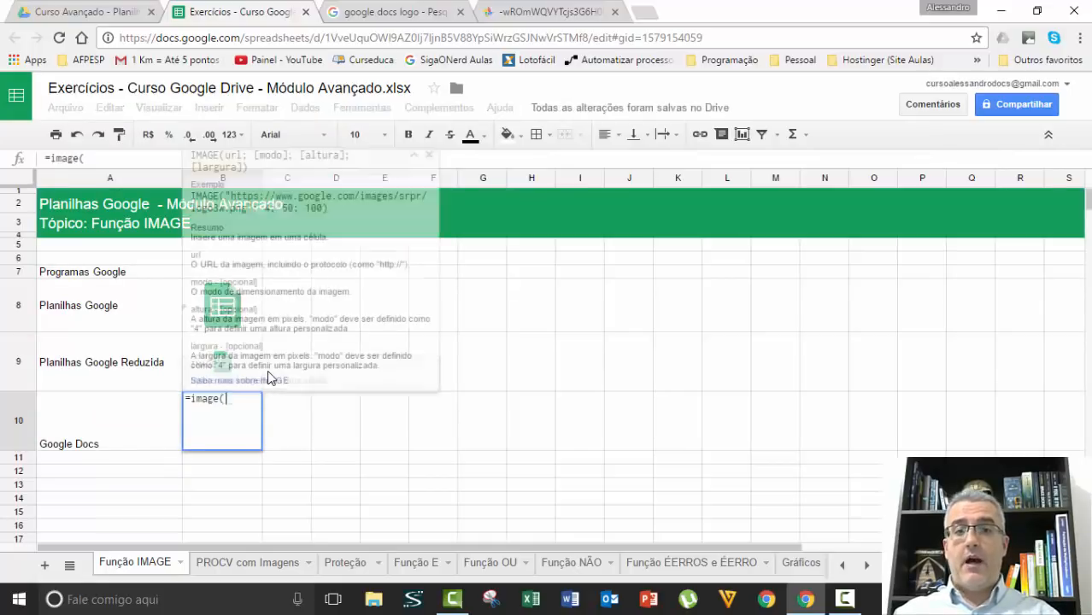
pyautogui.write('"')
pyautogui.write('https://lh4.ggpht.com/-wROmWQVYTcjs3G6H0lYkBK2nPGYsY75Ik2IXTmOO2Oo0SMgbDtnF0eqz-BRR1hRQg=w300')
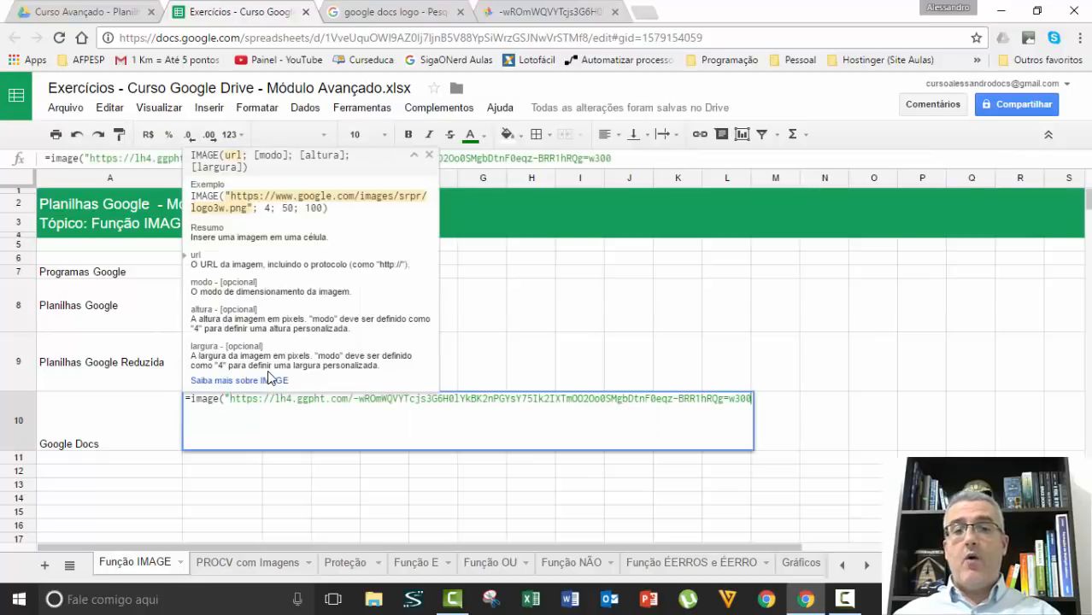
pyautogui.write('"')
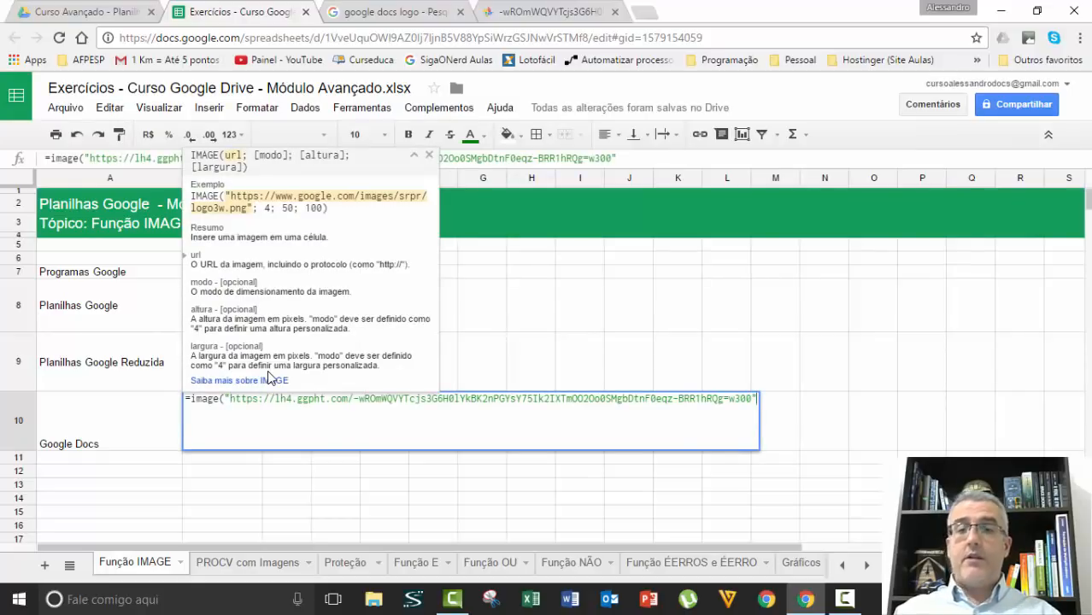
pyautogui.write(')')
pyautogui.press('Return')
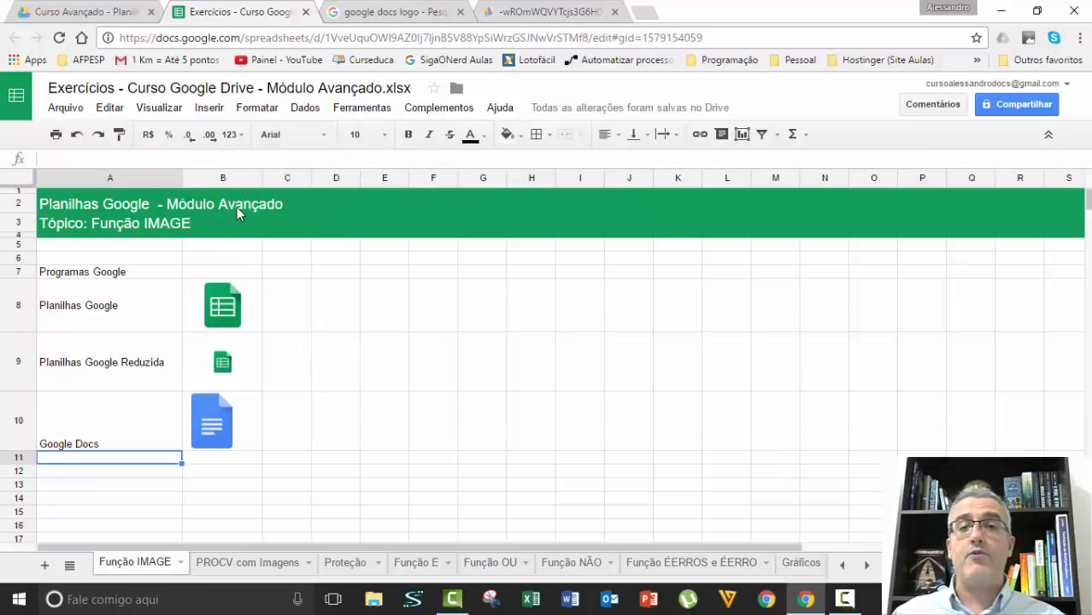
# Extend the IMAGE formula in B10 with mode 4, height 32 and width 32, matching the formula in B9
pyautogui.click(243, 366)
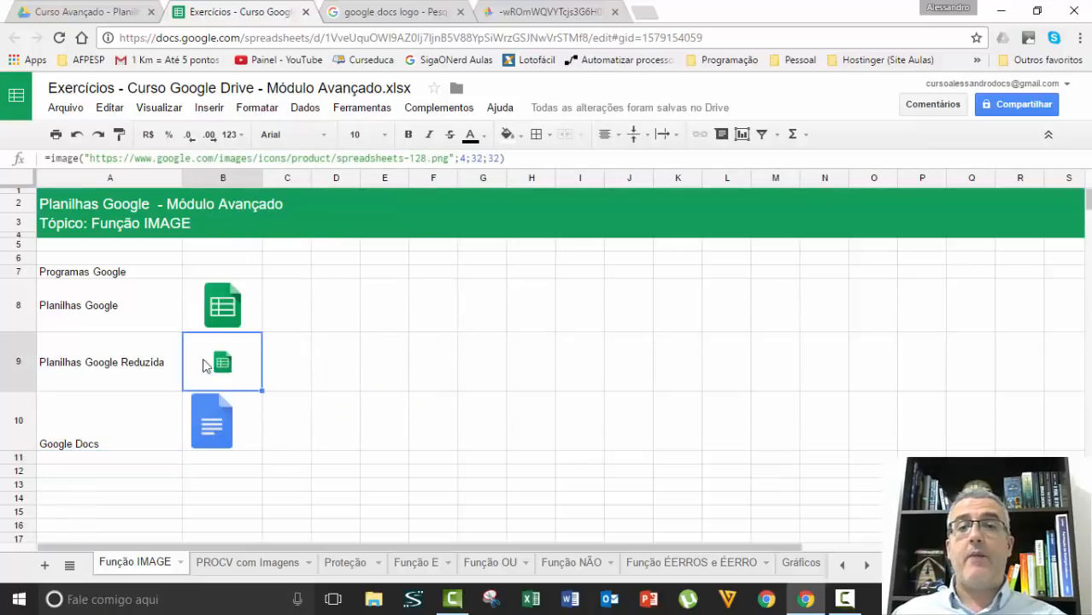
pyautogui.click(224, 408)
pyautogui.press('F2')
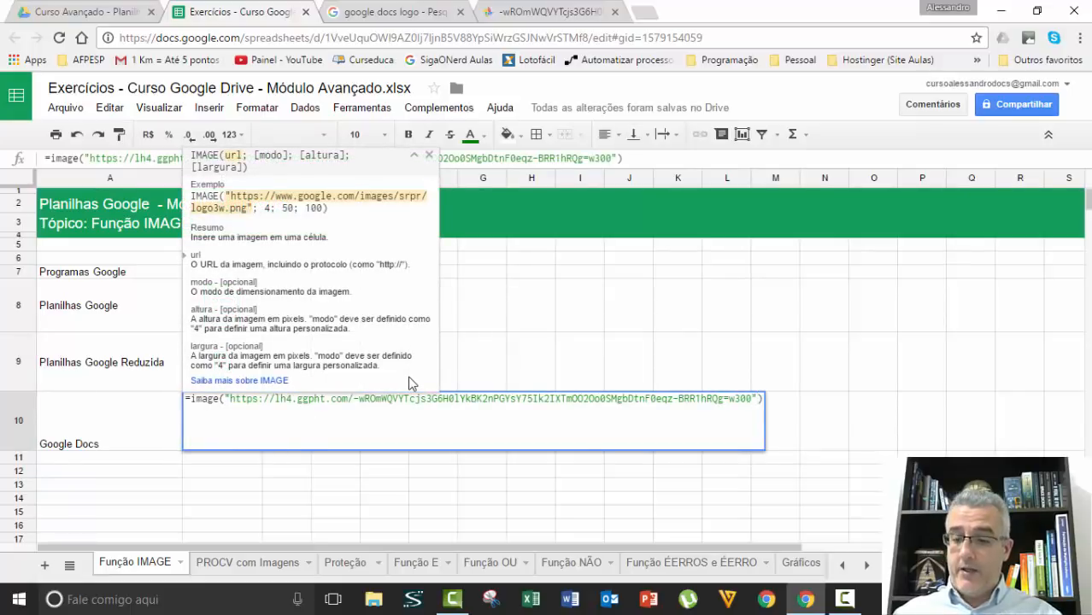
pyautogui.write(';4;32')
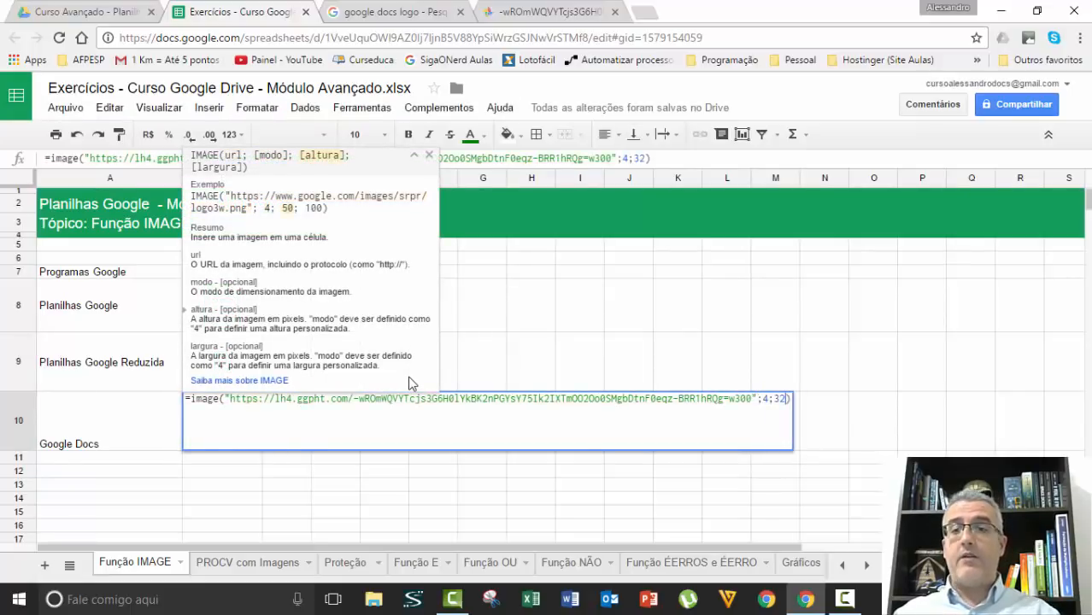
pyautogui.write(';32')
pyautogui.press('Return')
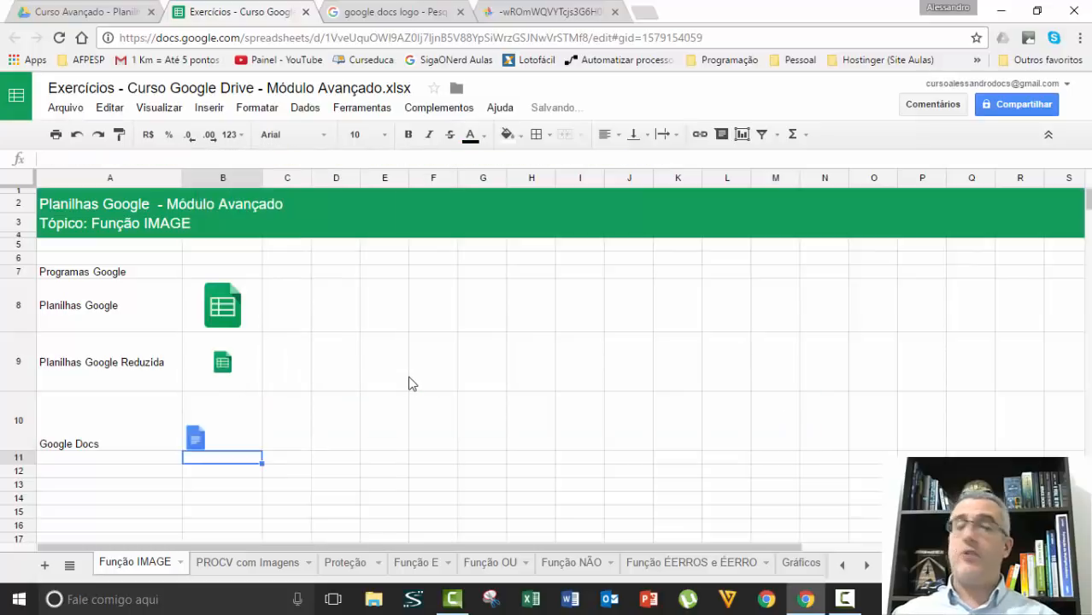
# Centre the Google Docs logo in cell B10 both vertically and horizontally
pyautogui.click(117, 448)
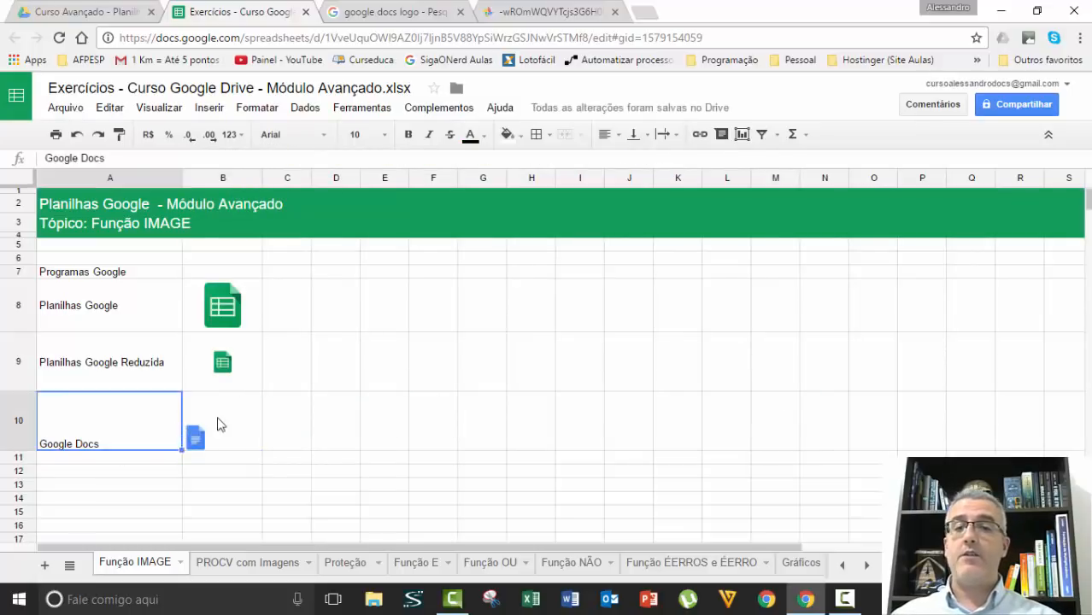
pyautogui.click(217, 422)
pyautogui.click(637, 135)
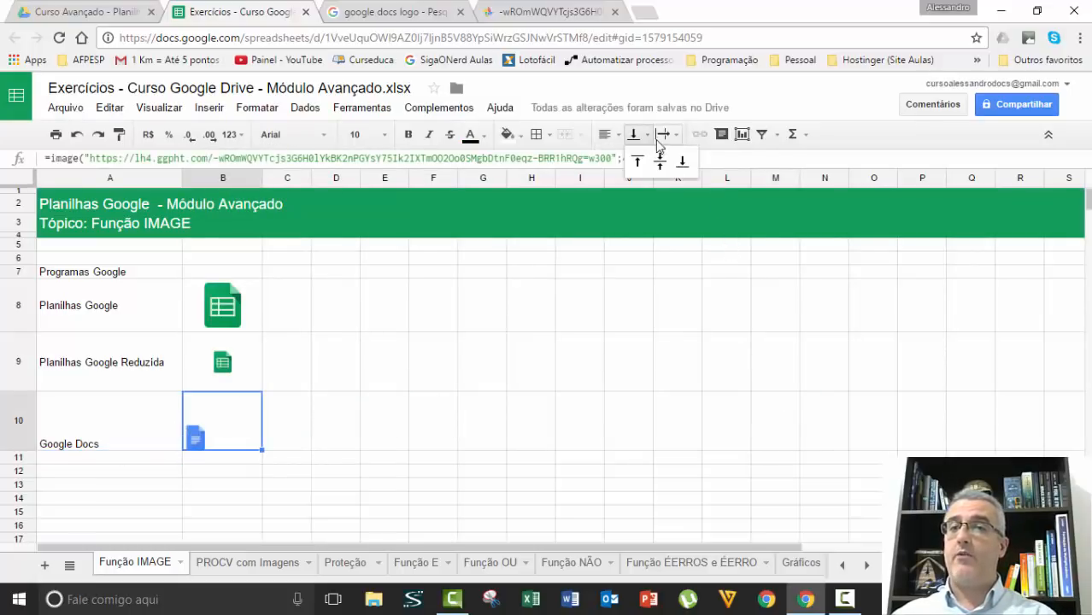
pyautogui.click(664, 134)
pyautogui.click(664, 160)
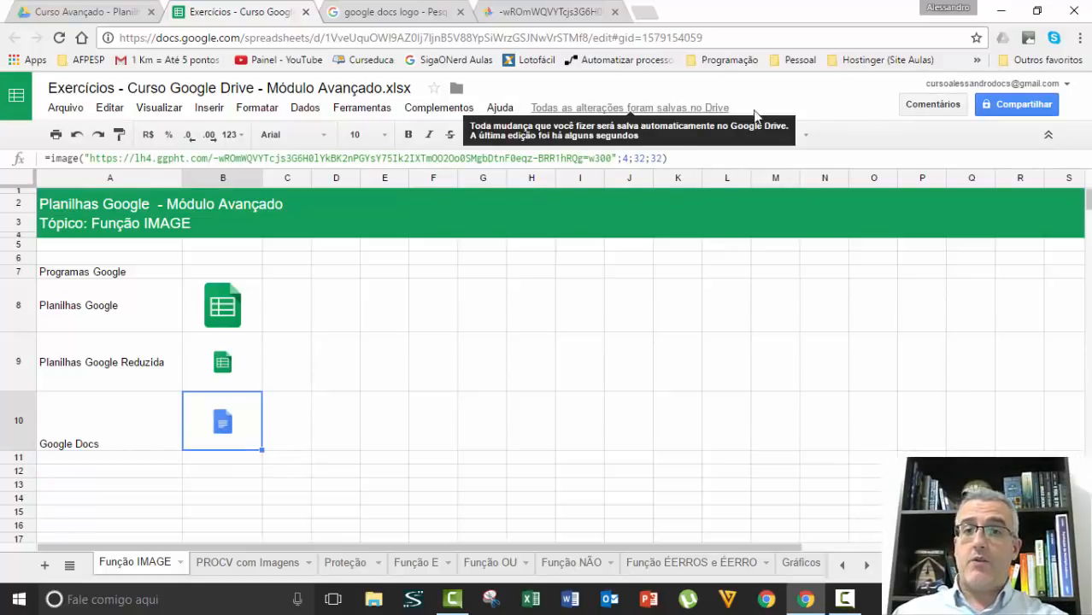
pyautogui.click(481, 328)
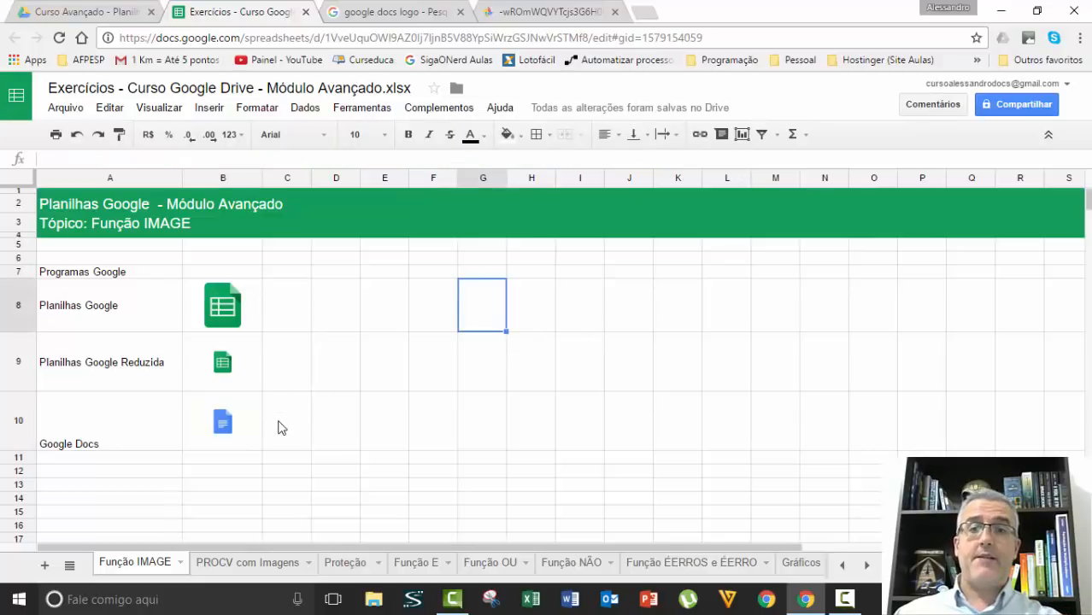